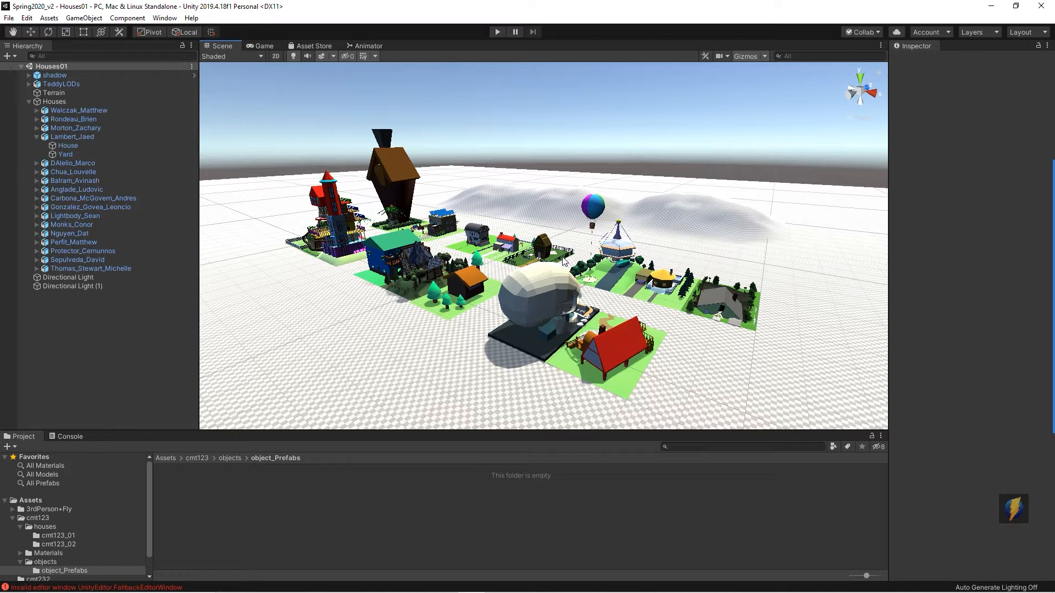
Step: Examine the neighbourhood scene and closely inspect the timber-framed house with its trees and neighbouring lots
left_click_drag(680, 259, 546, 258, "alt")
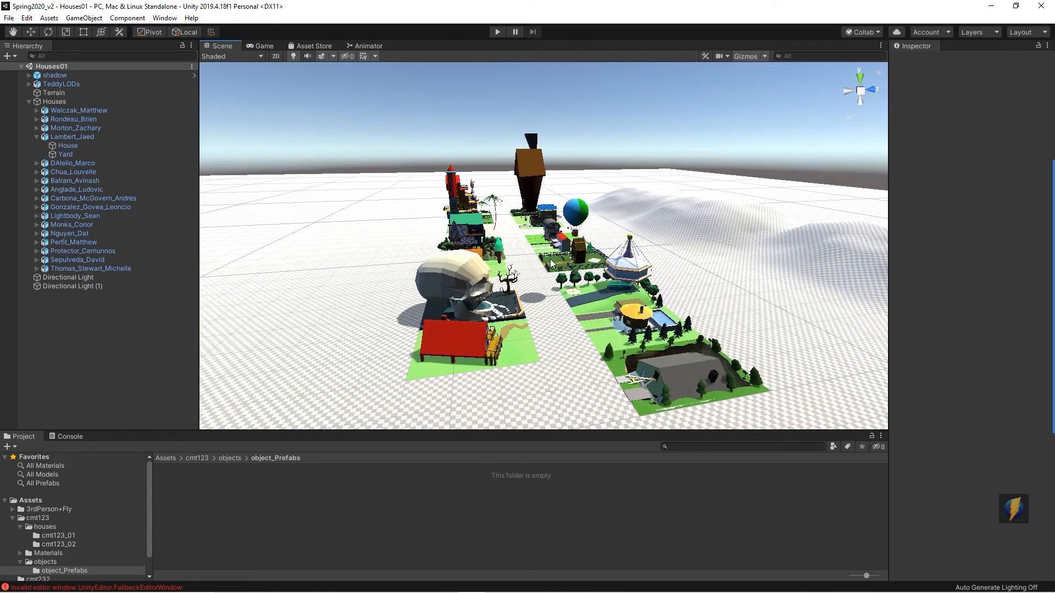
left_click_drag(462, 253, 446, 248, "alt")
key("f")
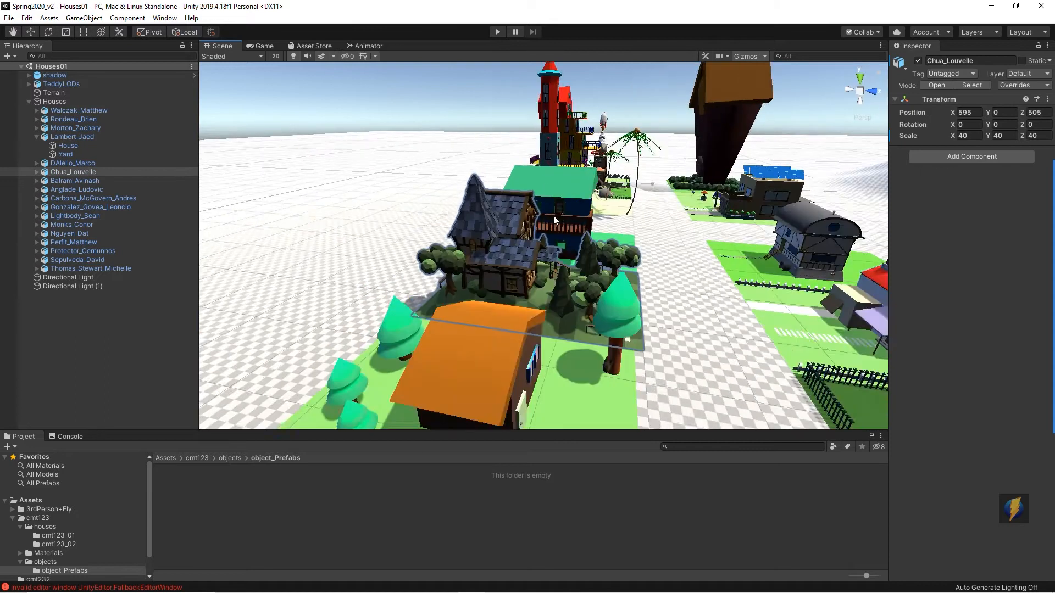
left_click_drag(690, 278, 449, 219, "alt")
right_click_drag(449, 220, 617, 242, "alt")
left_click_drag(617, 242, 659, 266, "alt")
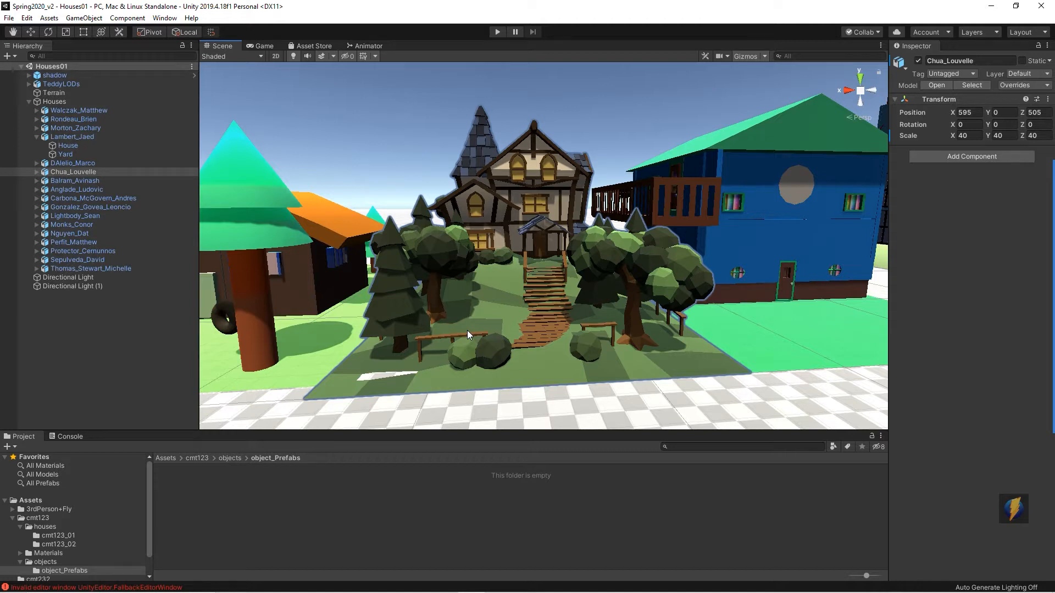
left_click_drag(544, 325, 809, 168, "alt")
middle_click_drag(809, 168, 563, 284, "alt")
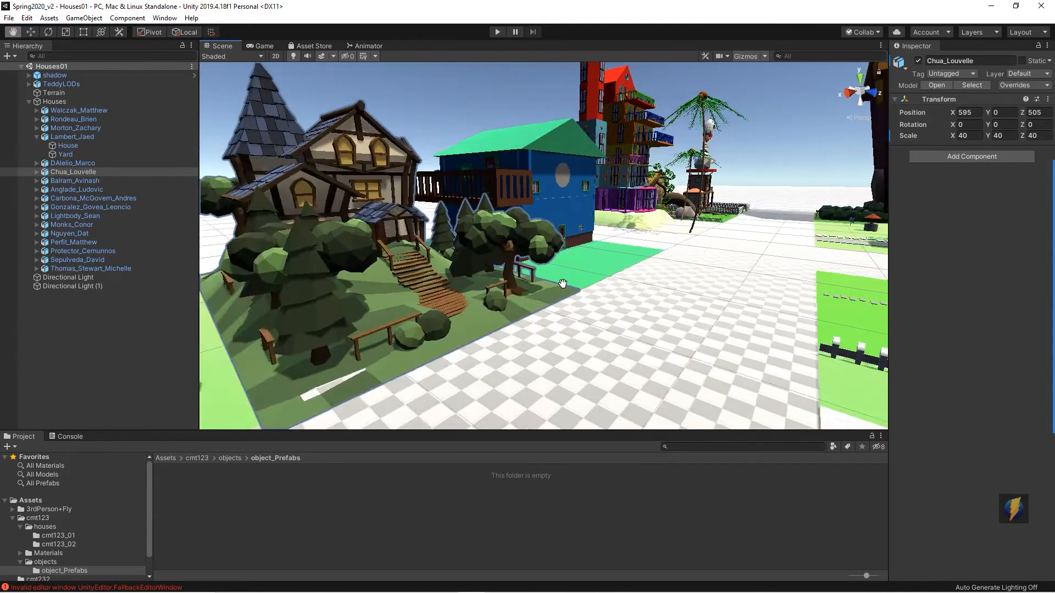
scroll(562, 283, "down", 4)
left_click_drag(495, 247, 557, 223, "alt")
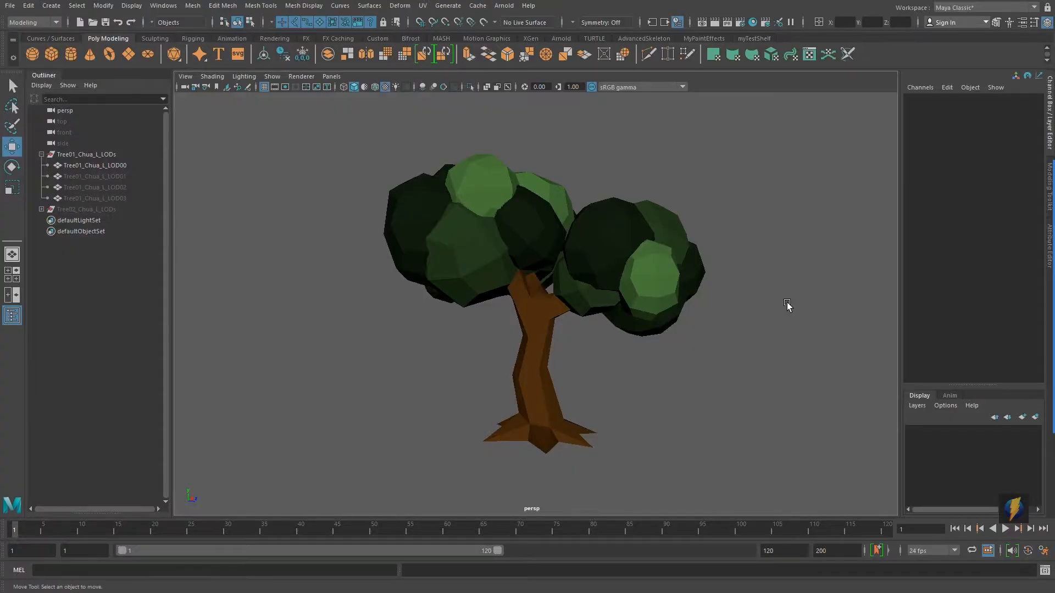
Step: Switch to Maya, select the Tree01 LOD00 mesh and turn on the Poly Count heads-up display
mouse_move(722, 265)
left_mouse_down("alt")
mouse_move(730, 271)
mouse_move(598, 273)
mouse_move(708, 278)
mouse_move(639, 283)
mouse_move(701, 292)
mouse_move(640, 279)
left_mouse_up("alt")
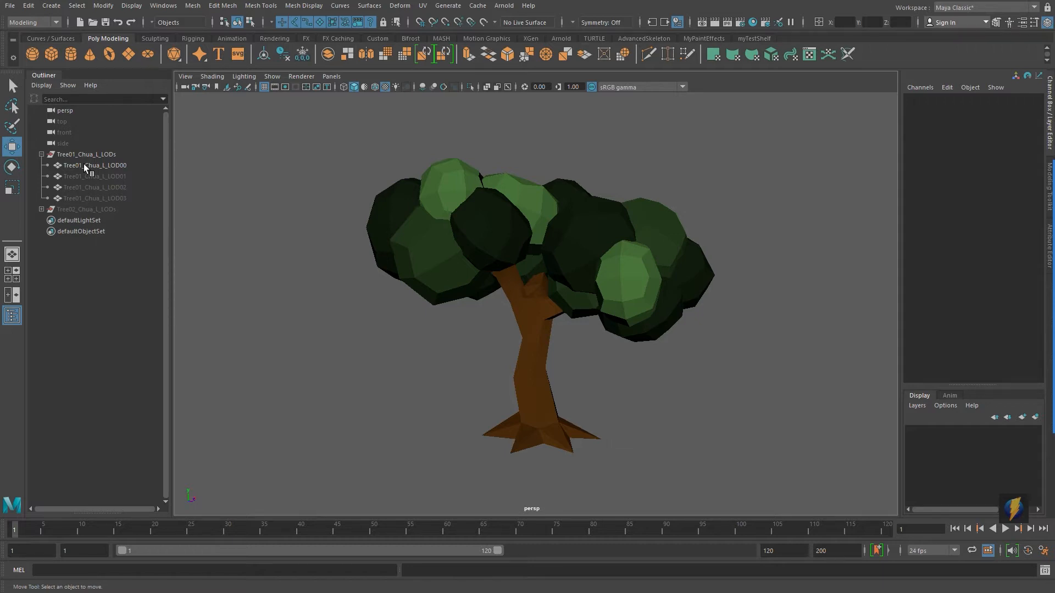
left_click(586, 257)
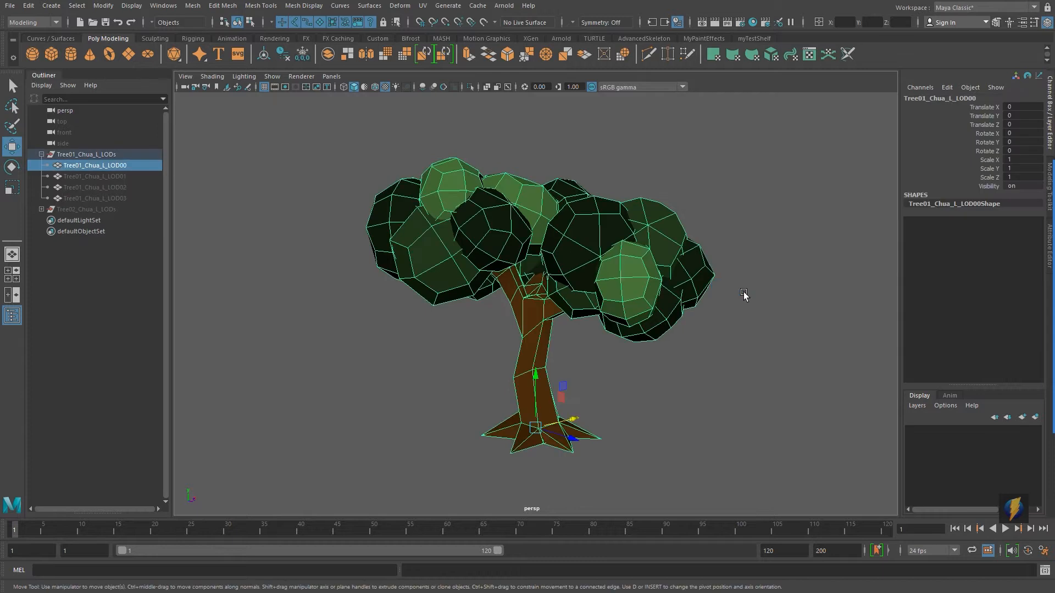
left_click_drag(726, 329, 571, 345, "alt")
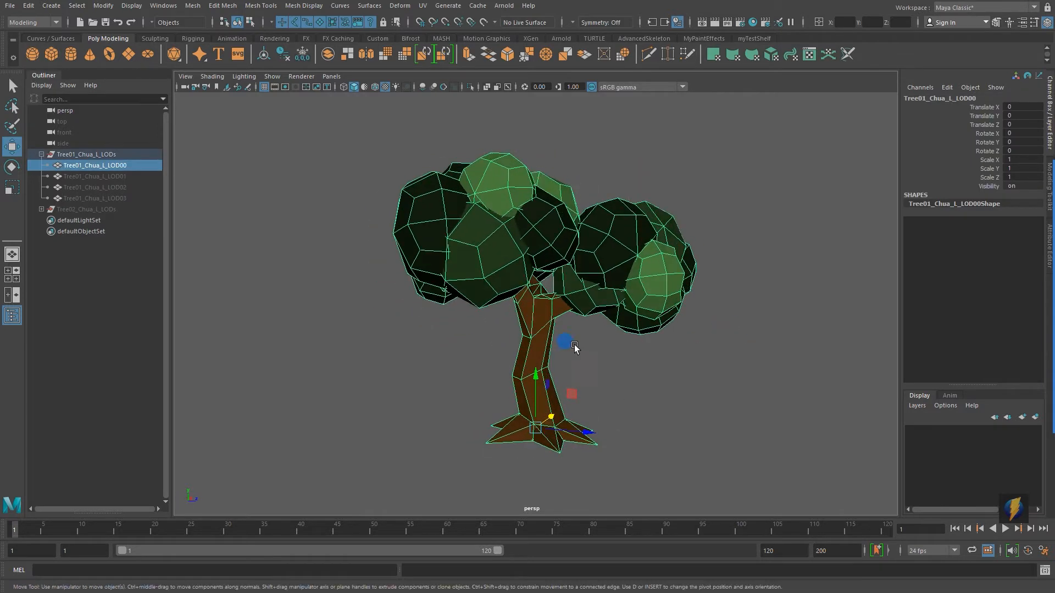
left_click(132, 6)
mouse_move(154, 46)
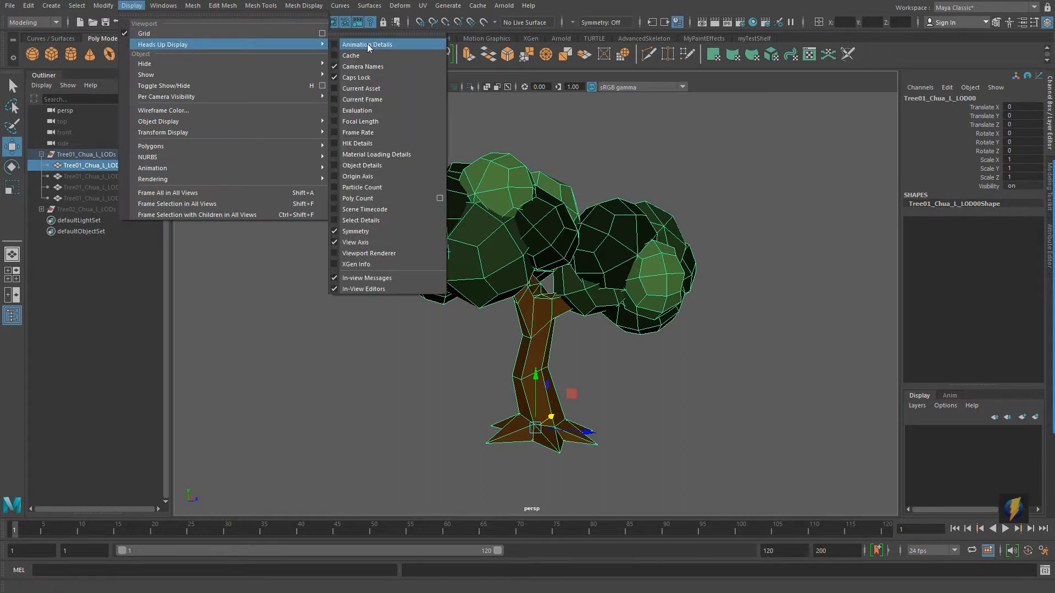
left_click(363, 198)
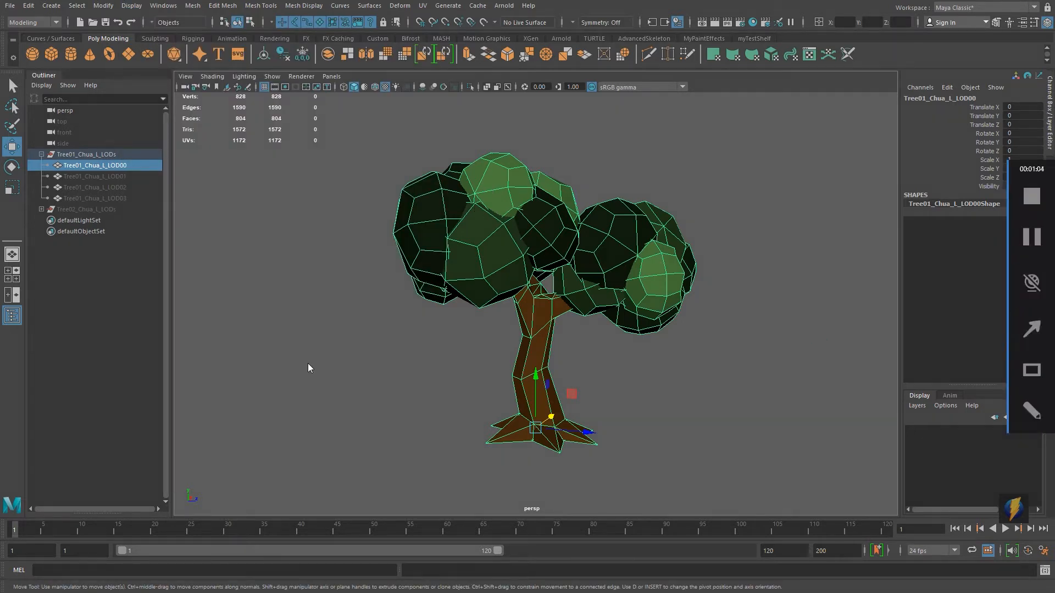
mouse_move(362, 380)
left_mouse_down()
mouse_move(363, 291)
mouse_move(488, 267)
mouse_move(343, 308)
mouse_move(280, 123)
left_mouse_up()
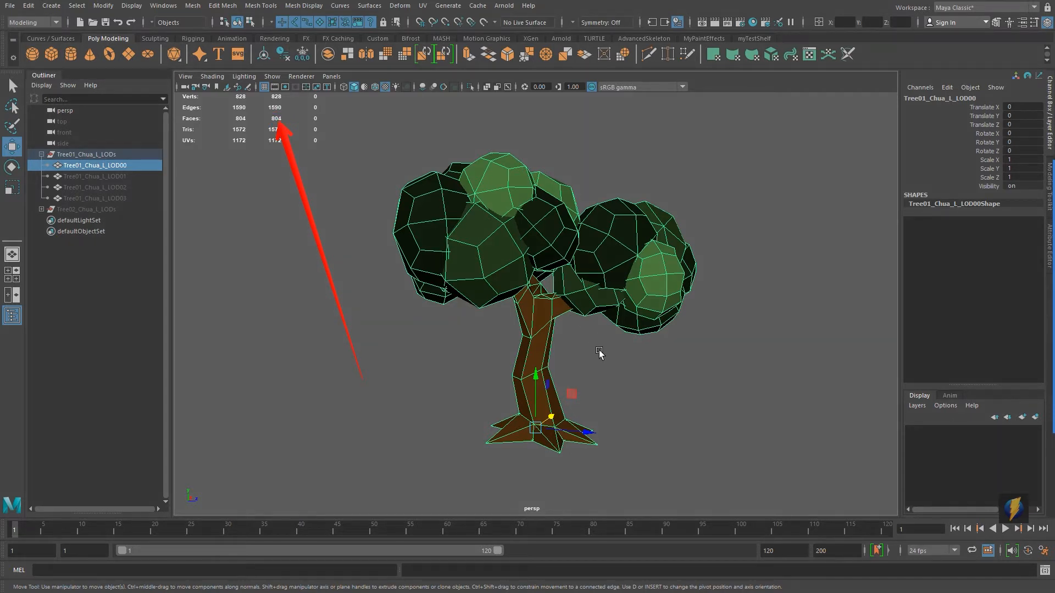
Step: Make the hidden Tree01 LOD01, LOD02 and LOD03 meshes visible by setting their Visibility to 1
left_click(1032, 330)
mouse_move(266, 395)
left_mouse_down()
mouse_move(129, 160)
mouse_move(123, 200)
left_mouse_up()
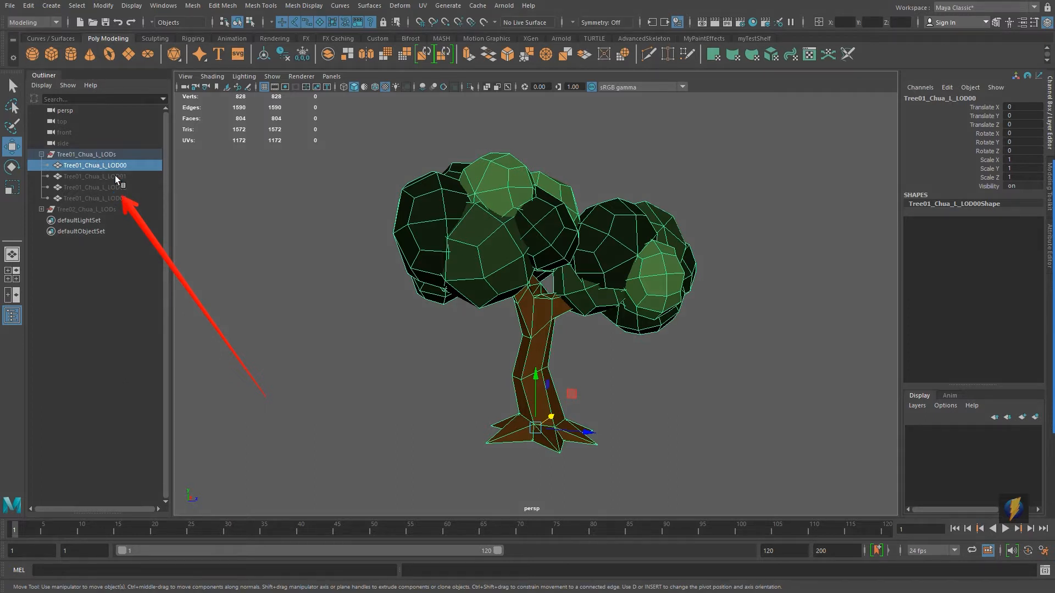
left_click(114, 175)
left_click(115, 196, "shift")
left_click(1014, 188)
type("1")
key("Return")
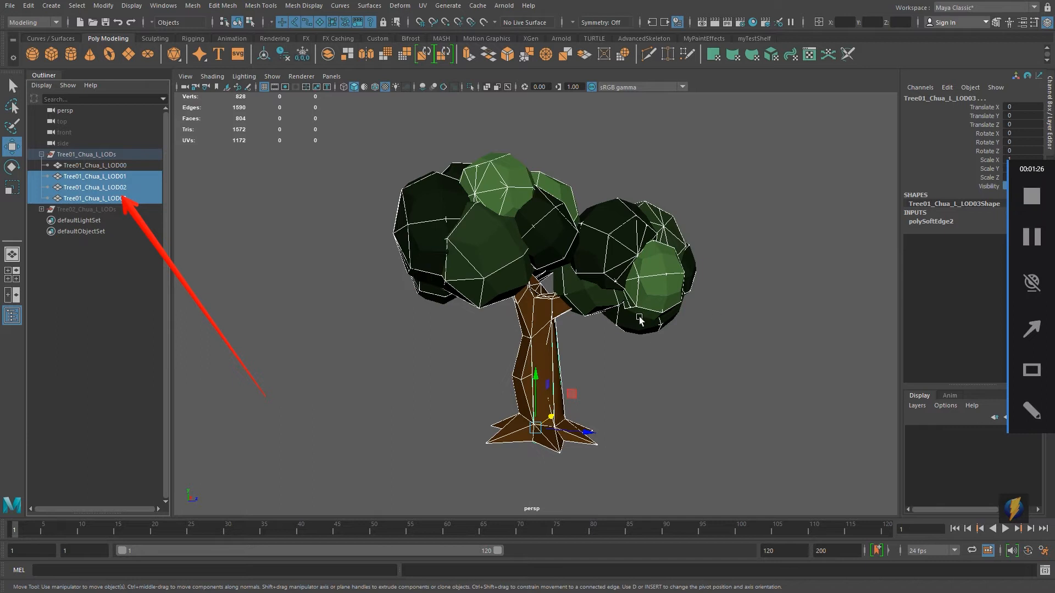
Step: Move the Tree01 LOD01 mesh along X to about 698, clear of the LOD00 tree
scroll(648, 334, "down", 3)
middle_click_drag(637, 315, 514, 316, "alt")
left_click(110, 177)
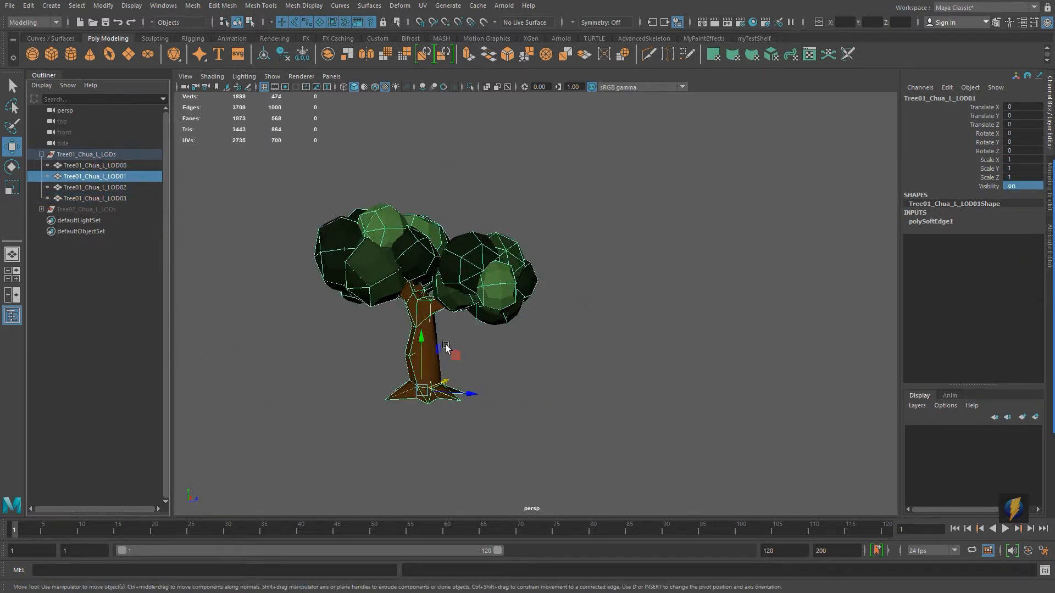
left_click_drag(464, 394, 394, 391, "alt")
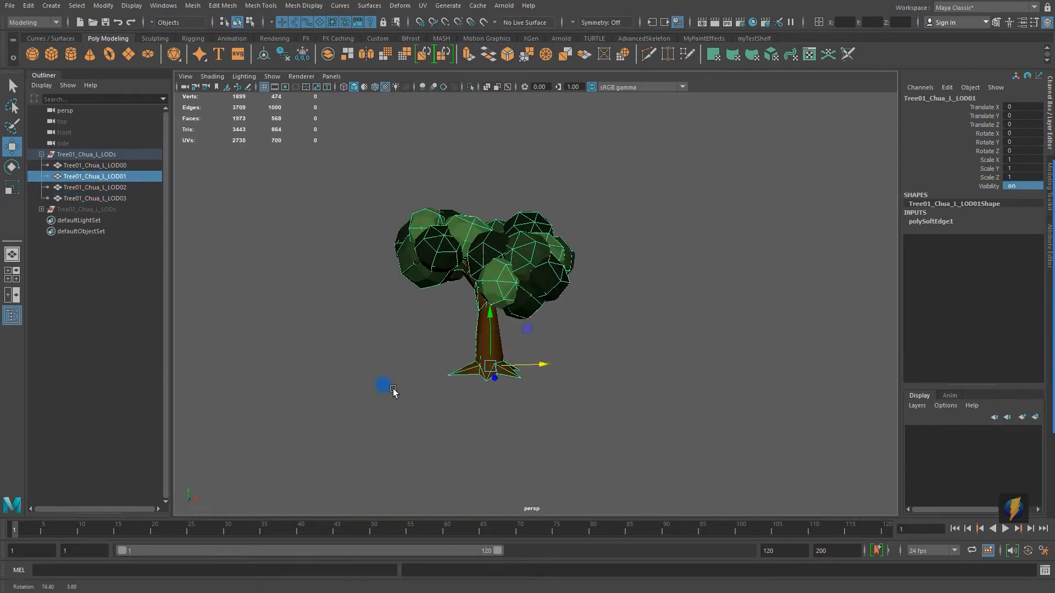
left_click_drag(539, 365, 697, 361)
middle_click_drag(693, 345, 579, 346, "alt")
Step: Move Tree01 LOD02 to about 1485 and LOD03 to about 2274 along X so the trees stand in a row
left_click(123, 189)
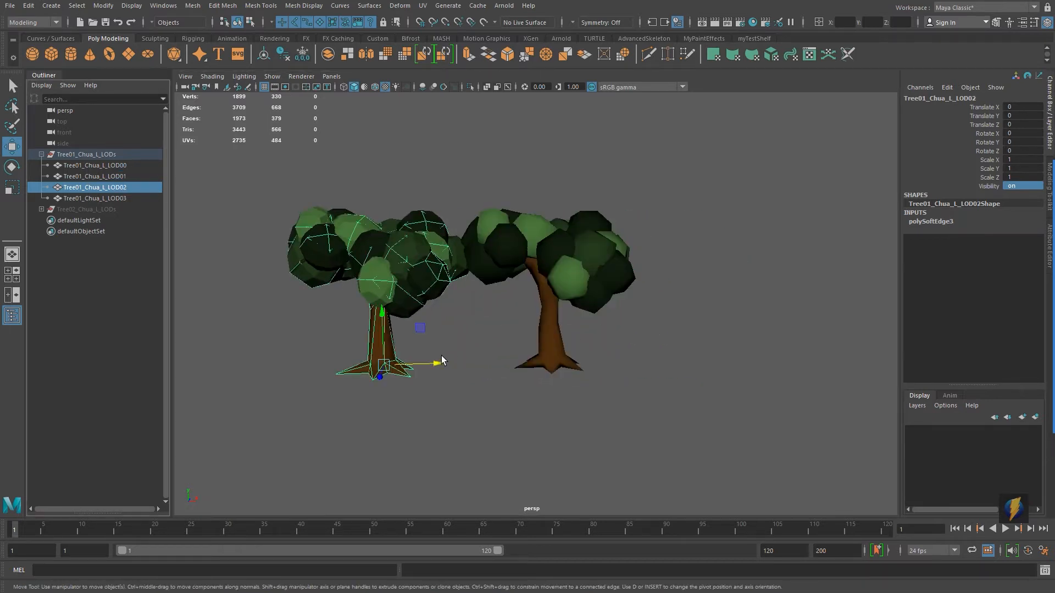
left_click_drag(437, 363, 779, 362)
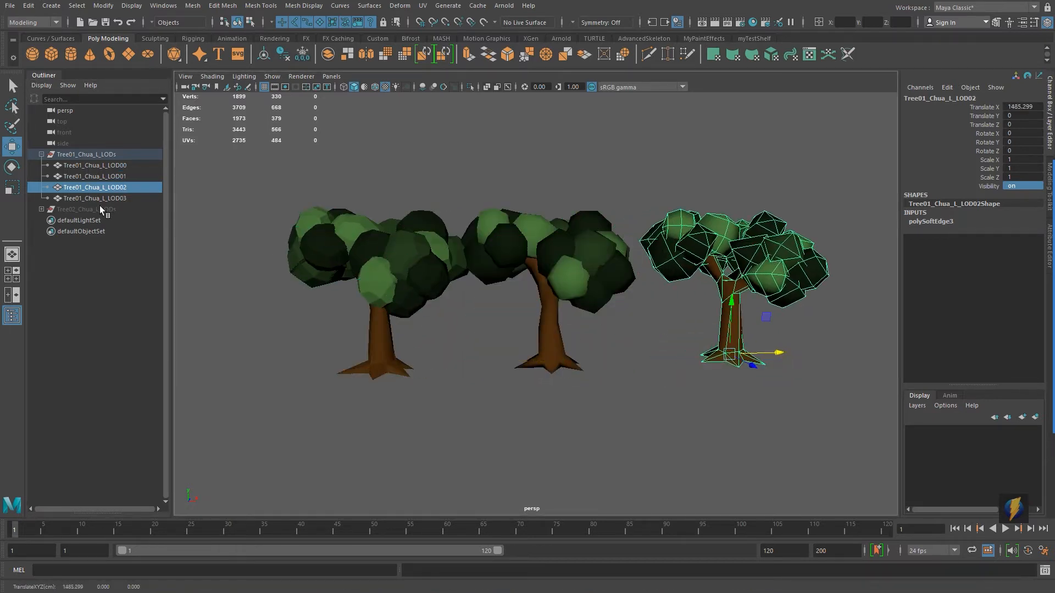
left_click(94, 198)
scroll(478, 282, "down", 3)
left_click_drag(478, 348, 826, 359)
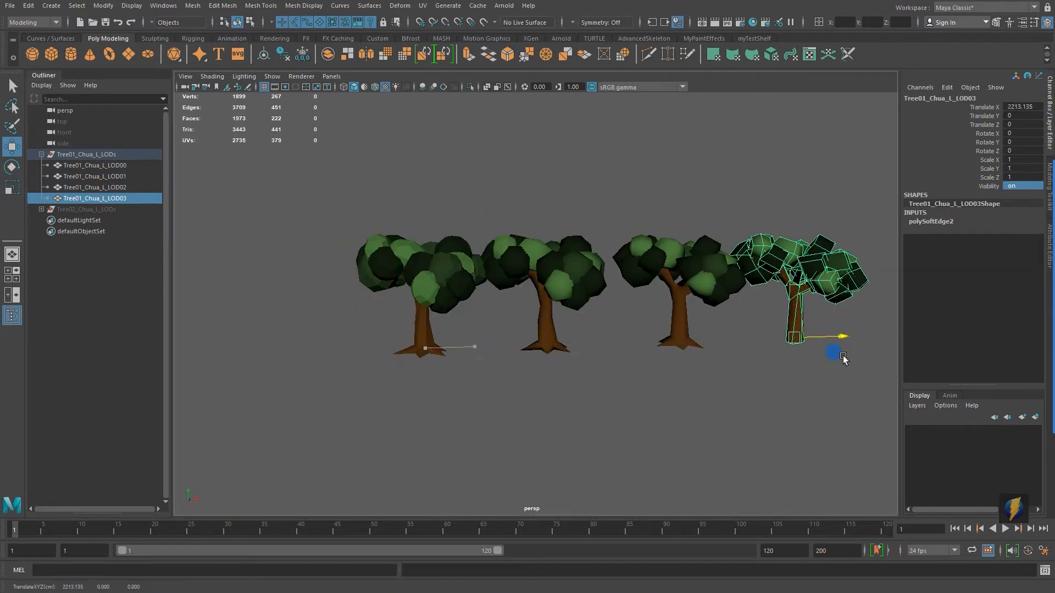
left_click(706, 170)
left_click_drag(744, 231, 516, 265, "alt")
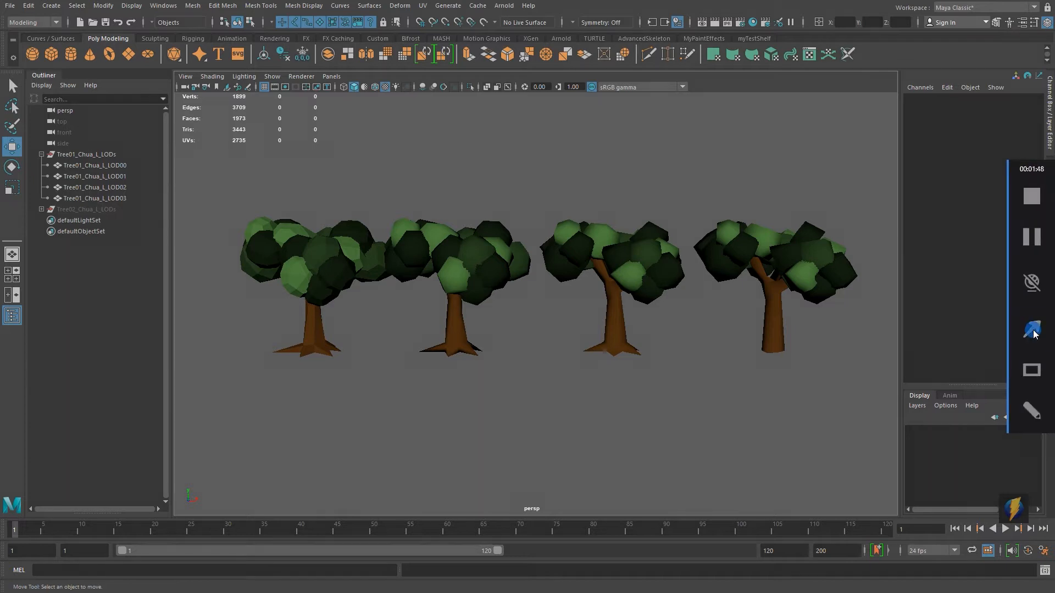
Step: Select the LOD00, LOD01, LOD02 and LOD03 trees one by one and compare their face counts
mouse_move(574, 423)
left_mouse_down()
mouse_move(523, 424)
mouse_move(282, 133)
left_mouse_up()
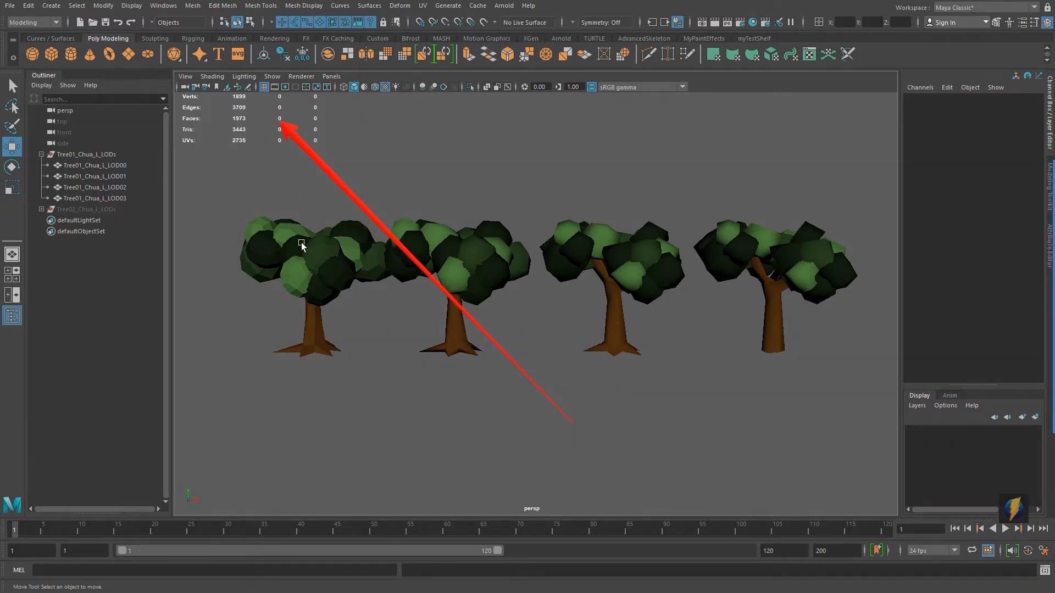
left_click(379, 269)
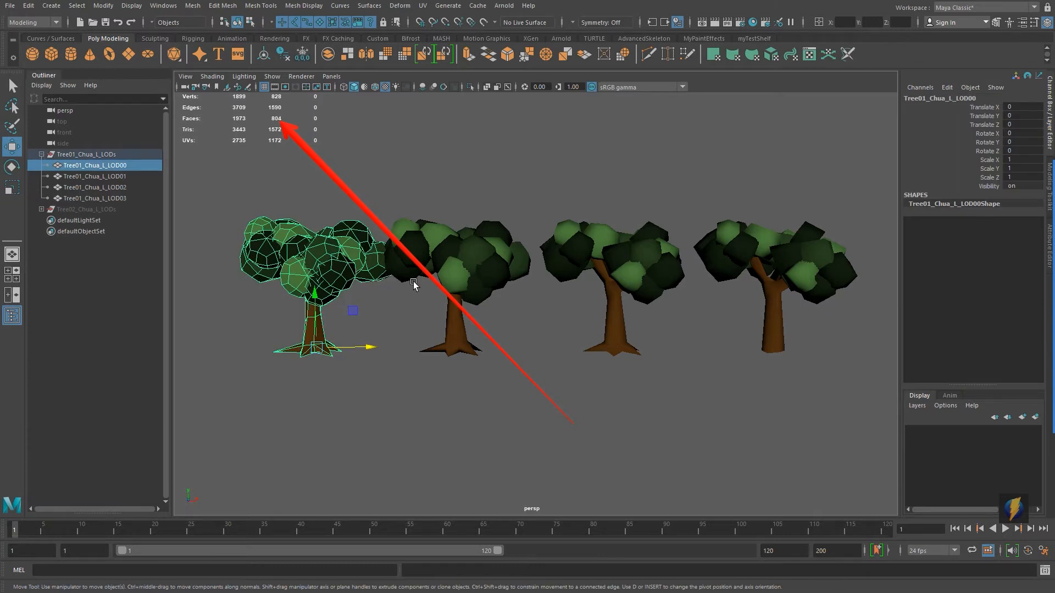
left_click(455, 247)
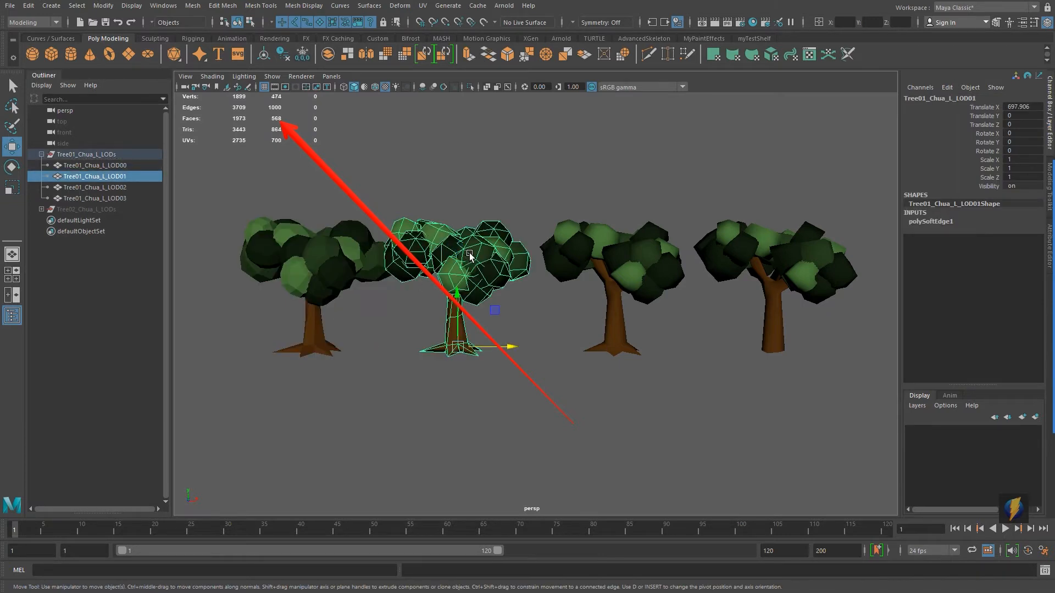
left_click(610, 251)
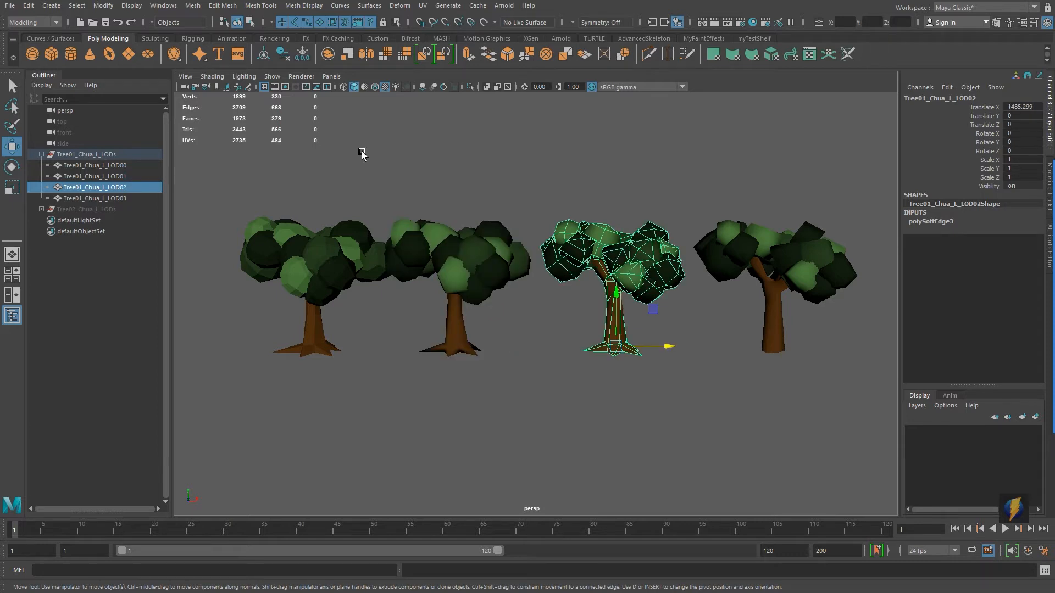
left_click(774, 262)
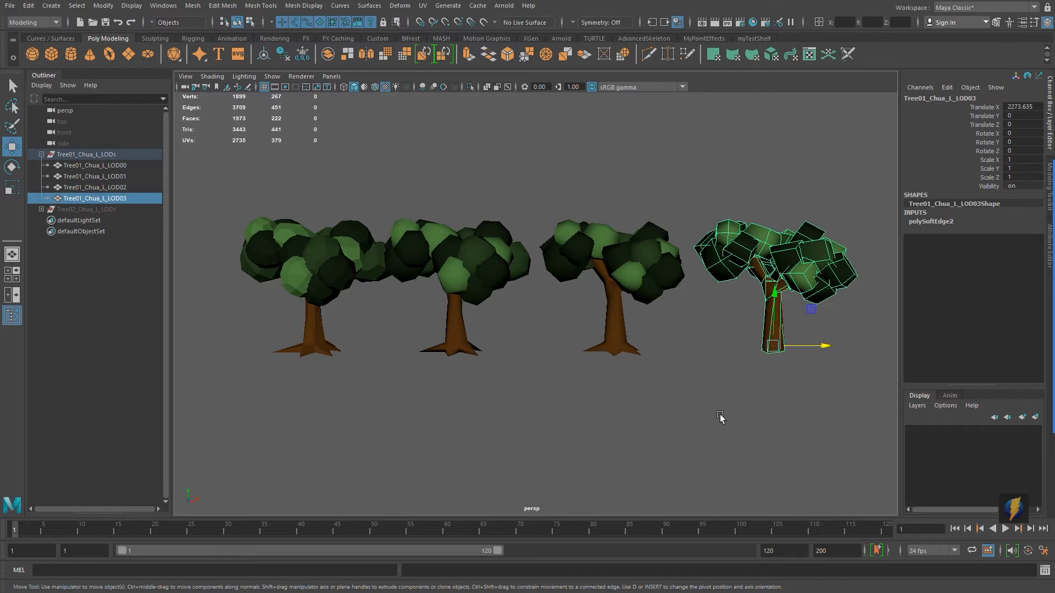
Step: Set Translate X to 0 for all four Tree01 LOD meshes so they overlap at the same position
mouse_move(687, 304)
right_mouse_down("alt")
mouse_move(486, 282)
mouse_move(454, 312)
mouse_move(611, 314)
mouse_move(494, 335)
mouse_move(583, 349)
mouse_move(526, 352)
right_mouse_up("alt")
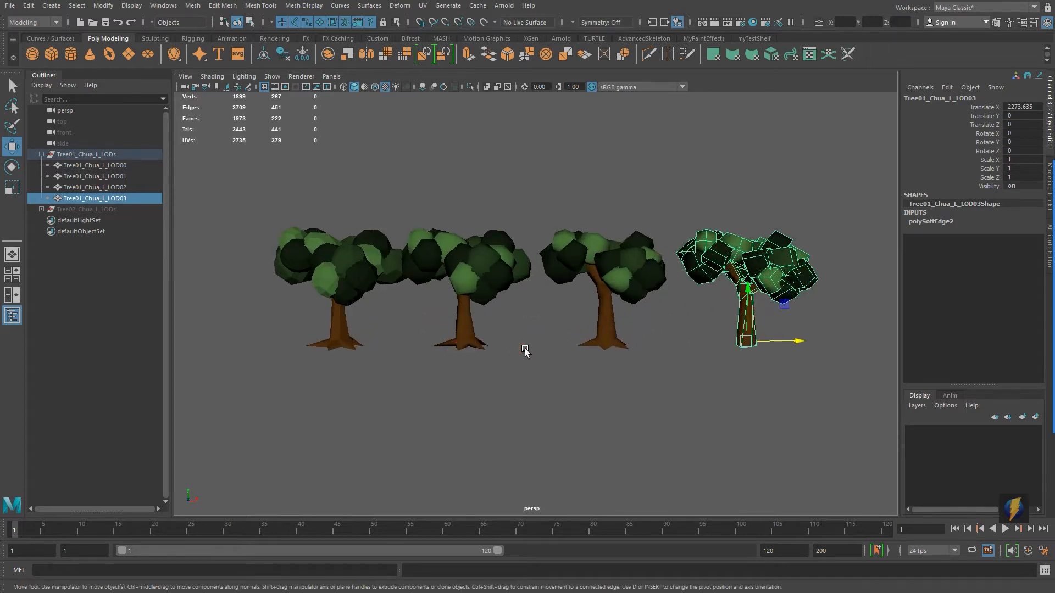
right_click_drag(398, 363, 478, 353, "alt")
mouse_move(461, 352)
left_mouse_down("alt")
mouse_move(478, 348)
mouse_move(455, 355)
mouse_move(465, 355)
left_mouse_up("alt")
middle_click_drag(469, 349, 449, 363, "alt")
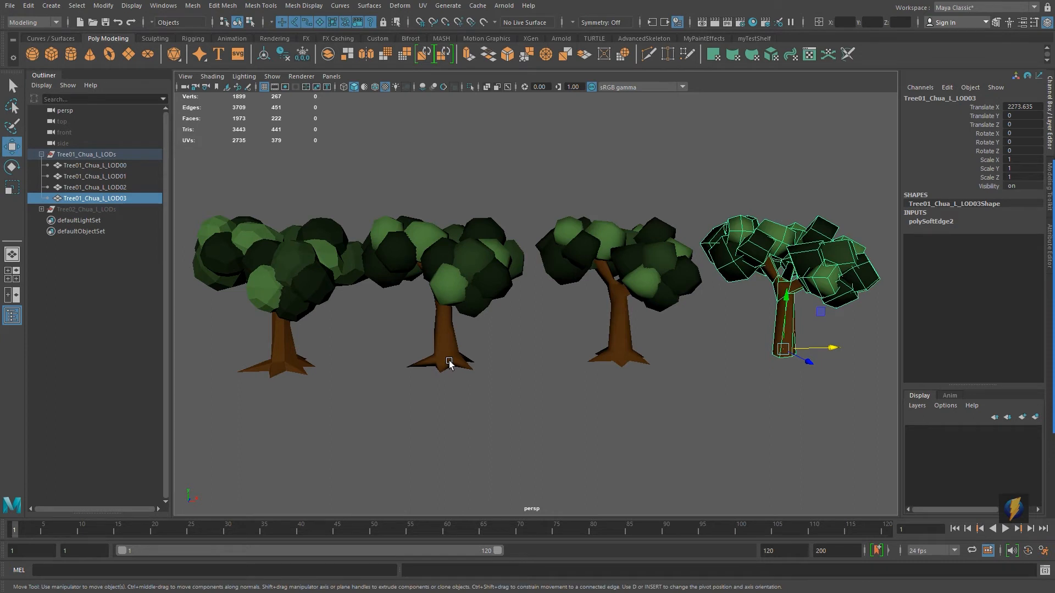
left_click(120, 167)
left_click(133, 196, "shift")
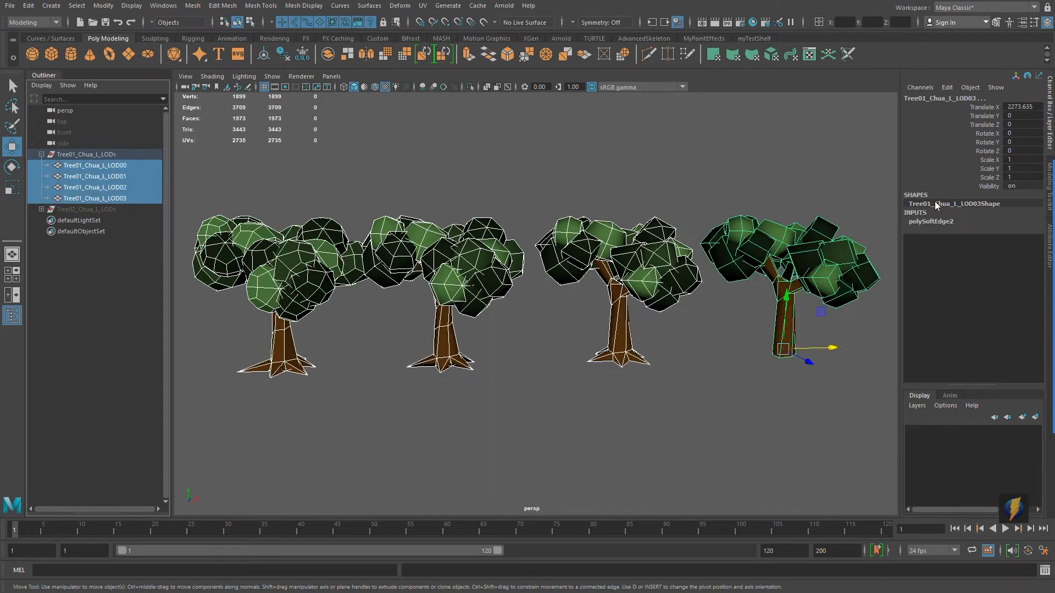
left_click(1023, 107)
type("0")
key("Return")
middle_click_drag(485, 255, 698, 254, "alt")
right_click_drag(353, 317, 445, 321, "alt")
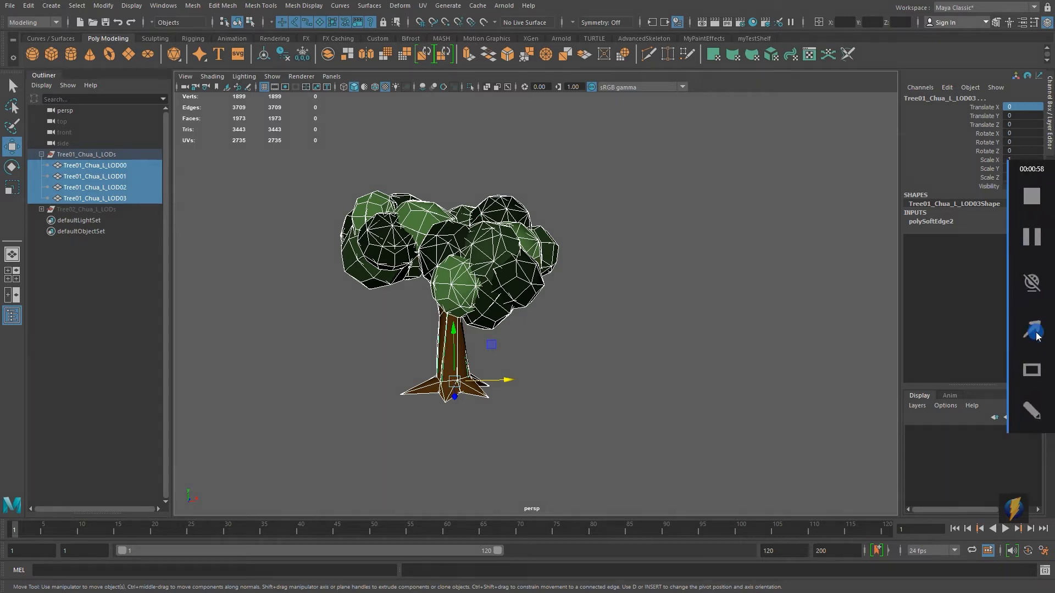
Step: Move the whole Tree01 LODs group along X as a test, and undo the move
mouse_move(323, 402)
left_mouse_down()
mouse_move(207, 291)
mouse_move(140, 164)
mouse_move(126, 177)
mouse_move(123, 202)
mouse_move(137, 165)
mouse_move(117, 175)
mouse_move(120, 166)
mouse_move(114, 180)
mouse_move(138, 192)
mouse_move(118, 206)
mouse_move(131, 199)
mouse_move(76, 198)
mouse_move(28, 170)
mouse_move(41, 156)
mouse_move(110, 156)
left_mouse_up()
left_click(41, 155)
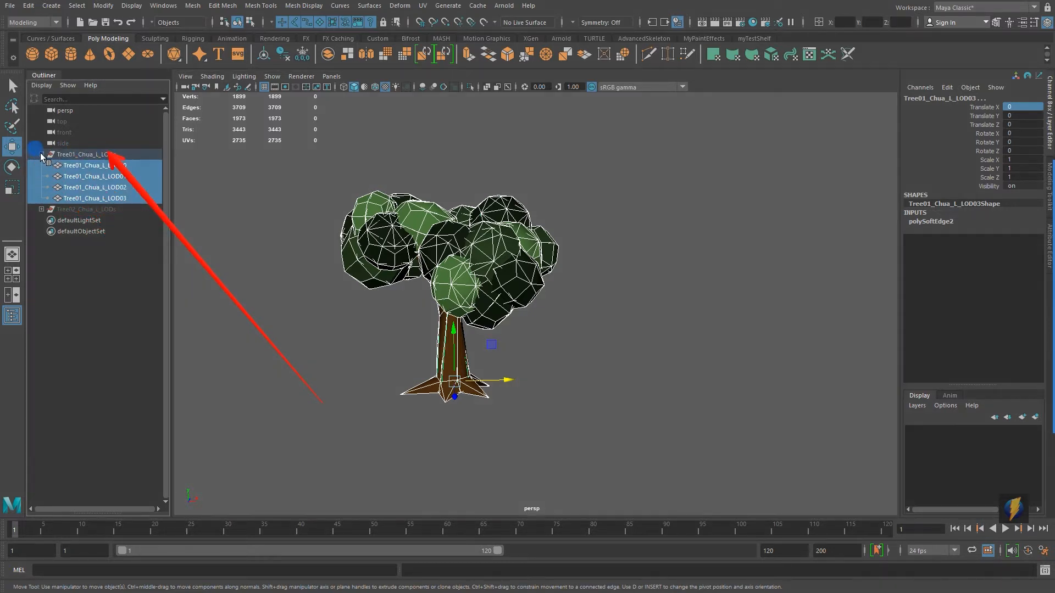
left_click(76, 155)
left_click_drag(508, 381, 692, 379)
key("ctrl+z")
key("ctrl+z")
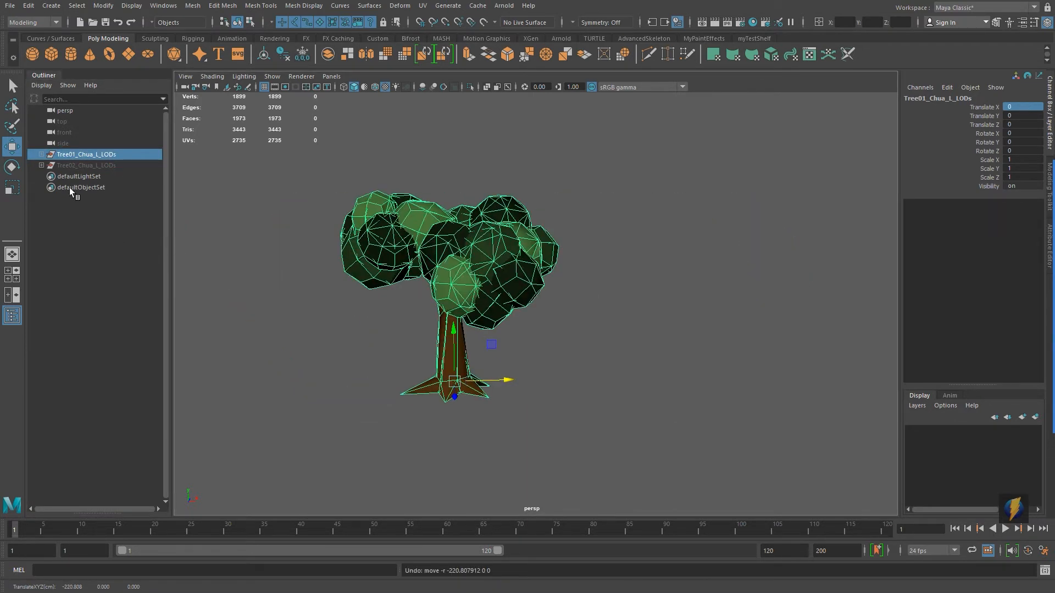
Step: Check each mesh in the Tree01 LODs group individually from LOD00 to LOD03, and collapse the group
left_click(42, 155)
left_click(88, 166)
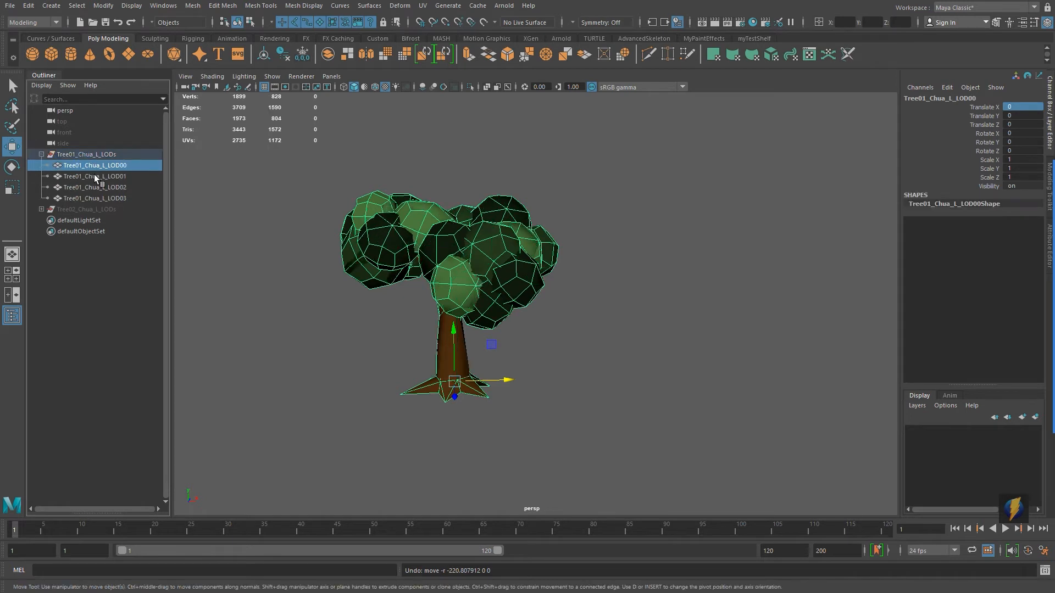
left_click(96, 176)
left_click(100, 188)
left_click(100, 198)
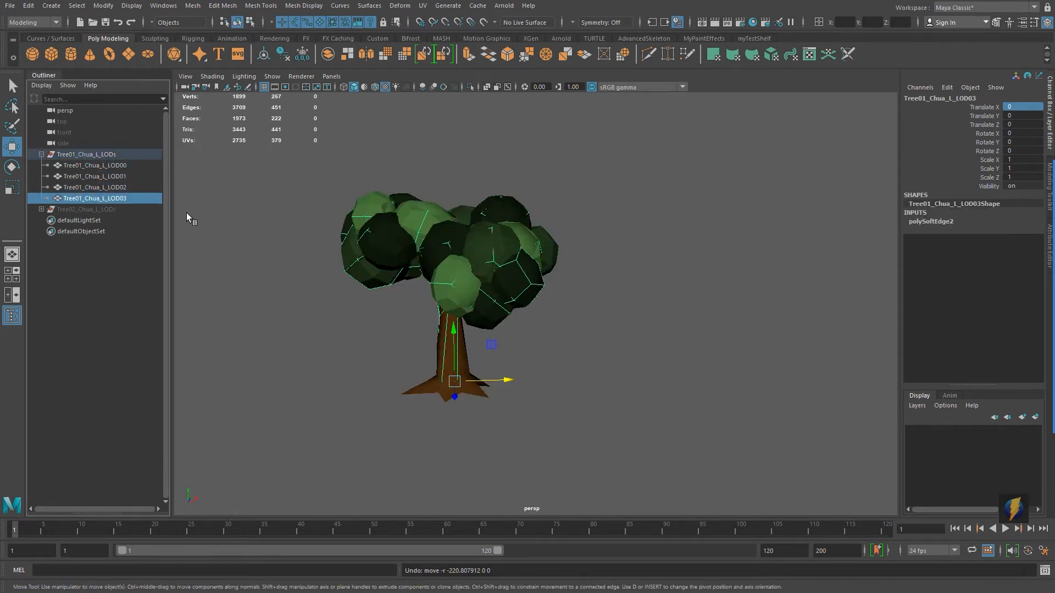
left_click(41, 154)
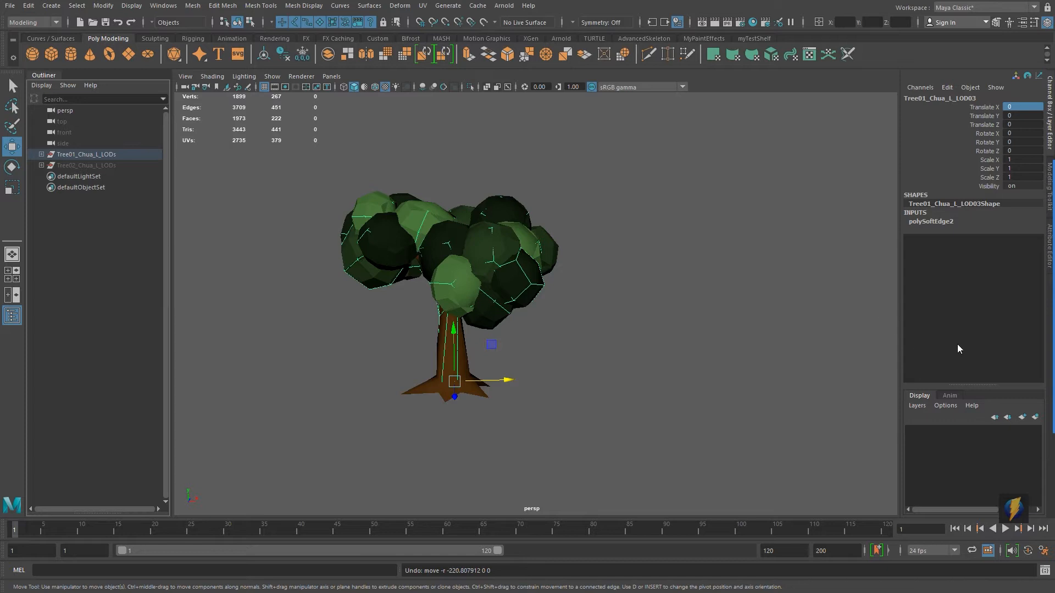
Step: Delete the construction history of the whole Tree01 LODs group
left_click(939, 318)
left_click_drag(747, 332, 884, 233)
left_click(78, 154)
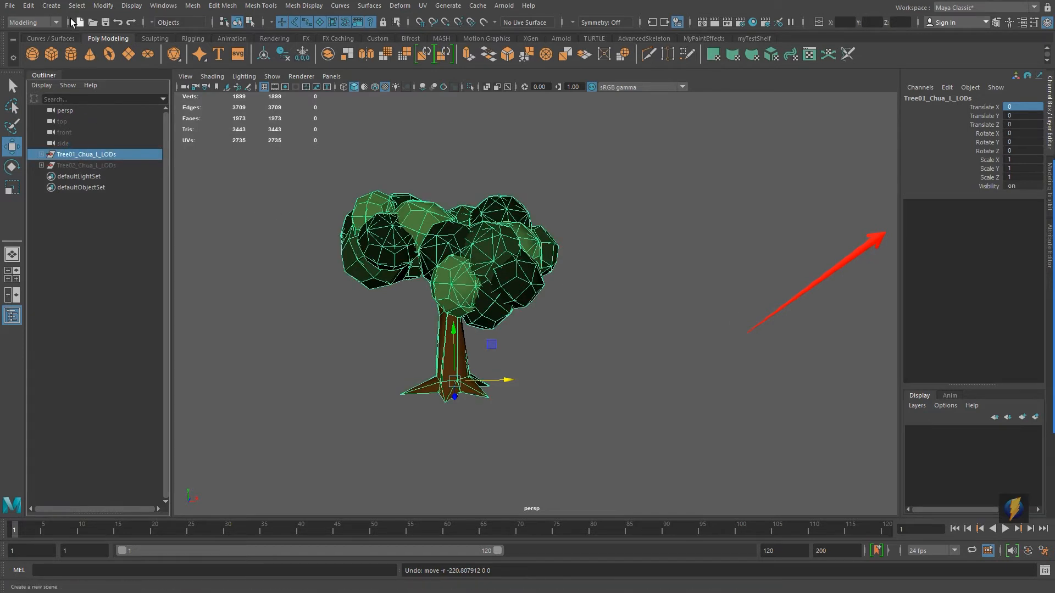
left_click(28, 6)
mouse_move(58, 137)
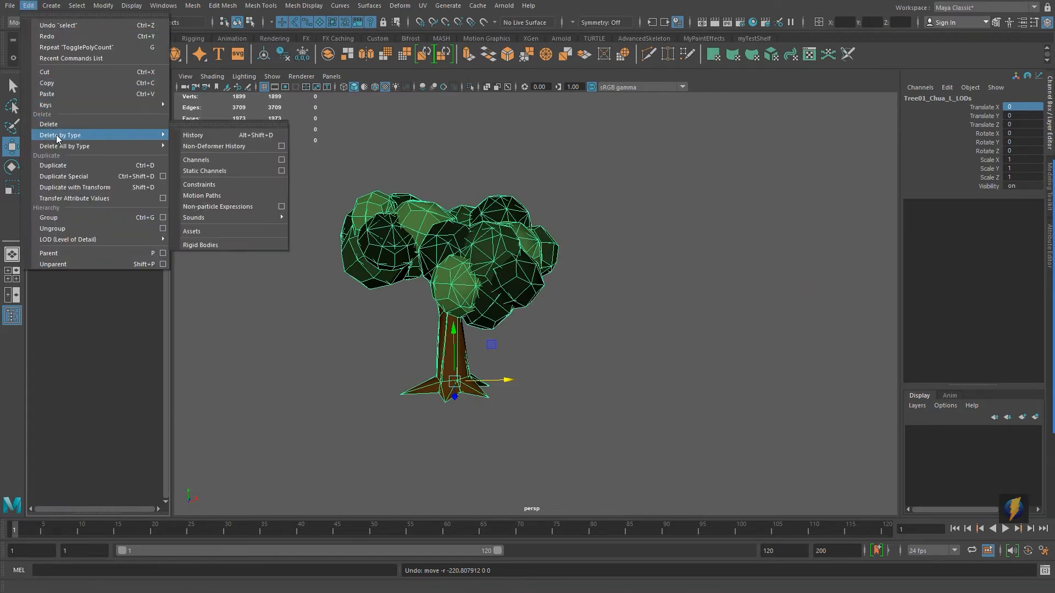
left_click(198, 135)
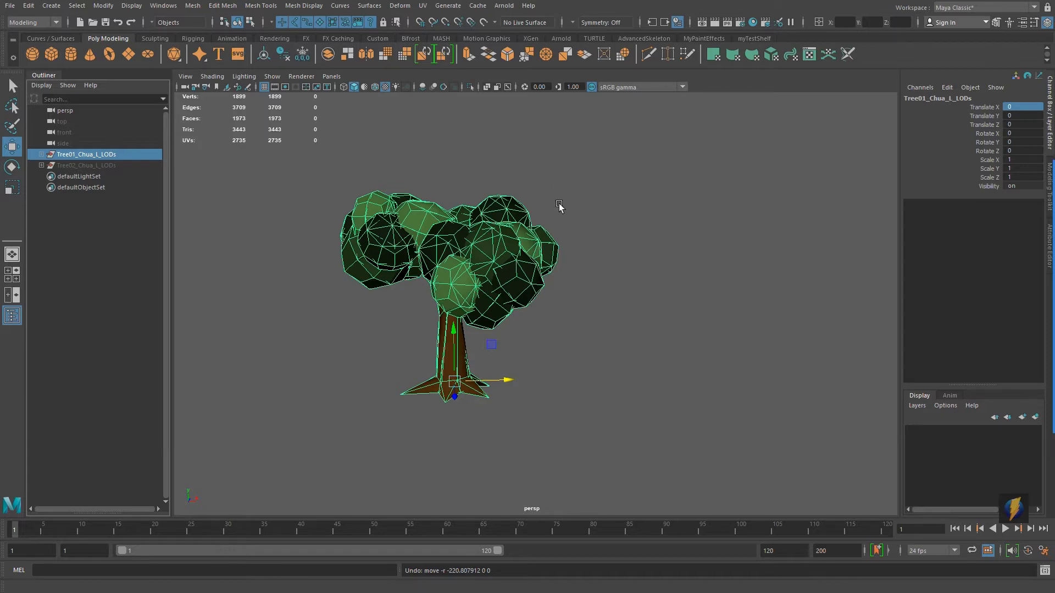
Step: Check the individual LOD meshes in the Tree01 LODs group, and leave the group collapsed and selected
left_click(41, 155)
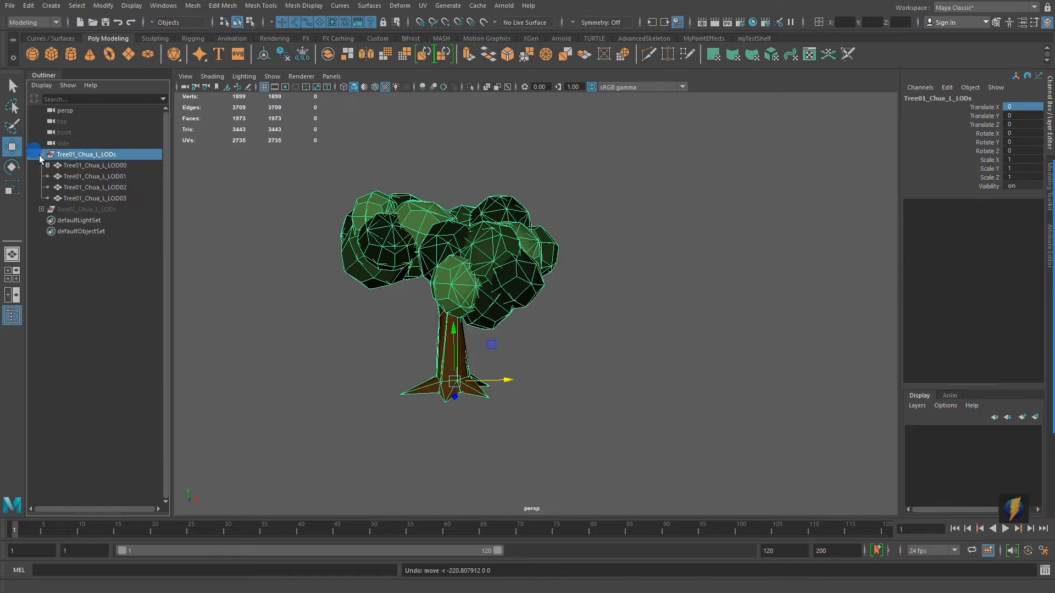
left_click(81, 165)
left_click(90, 176)
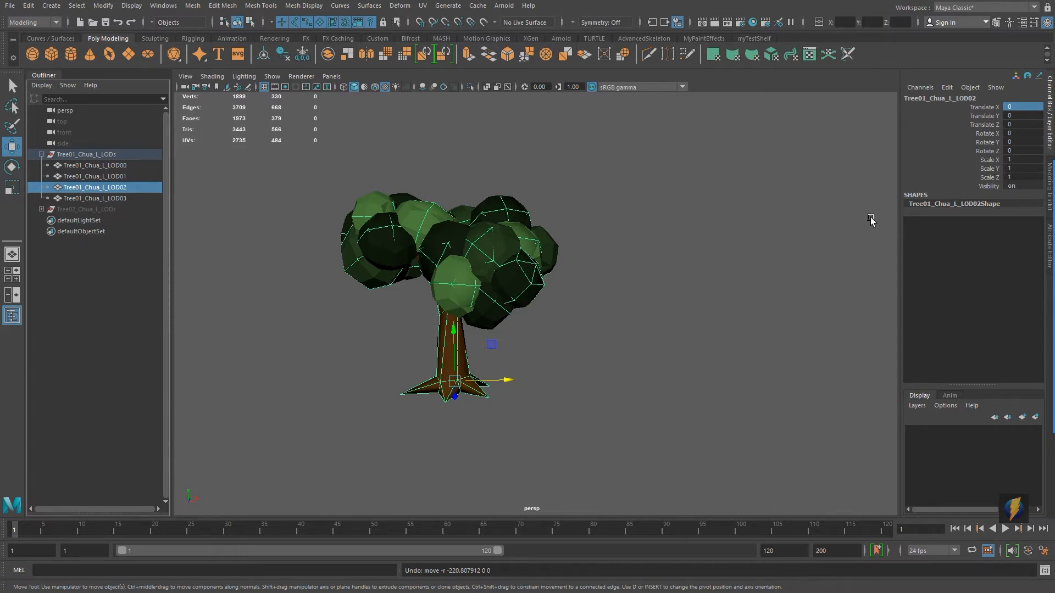
left_click(99, 198)
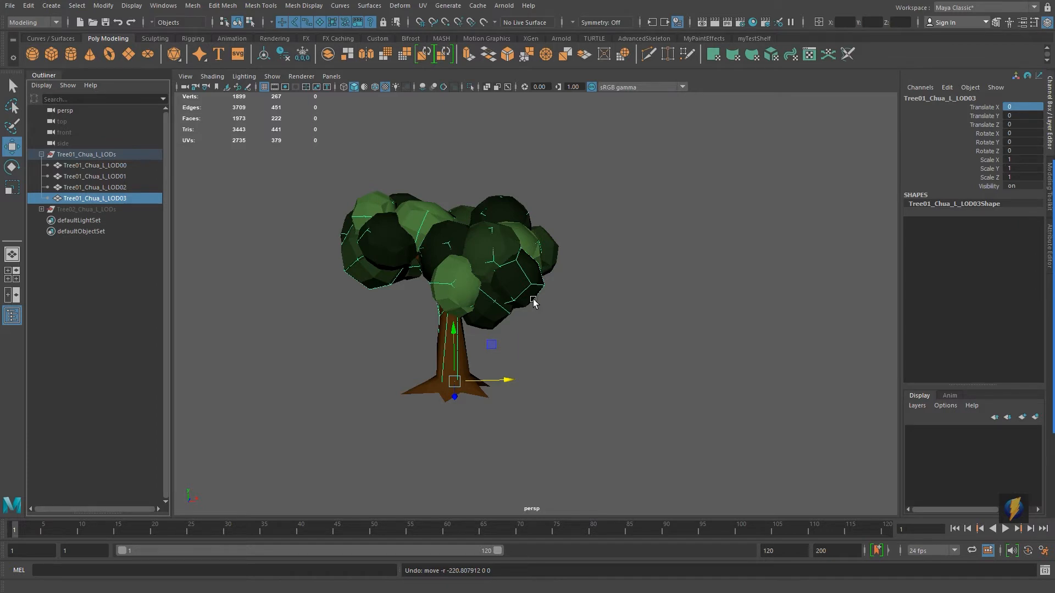
left_click(42, 154)
left_click(69, 157)
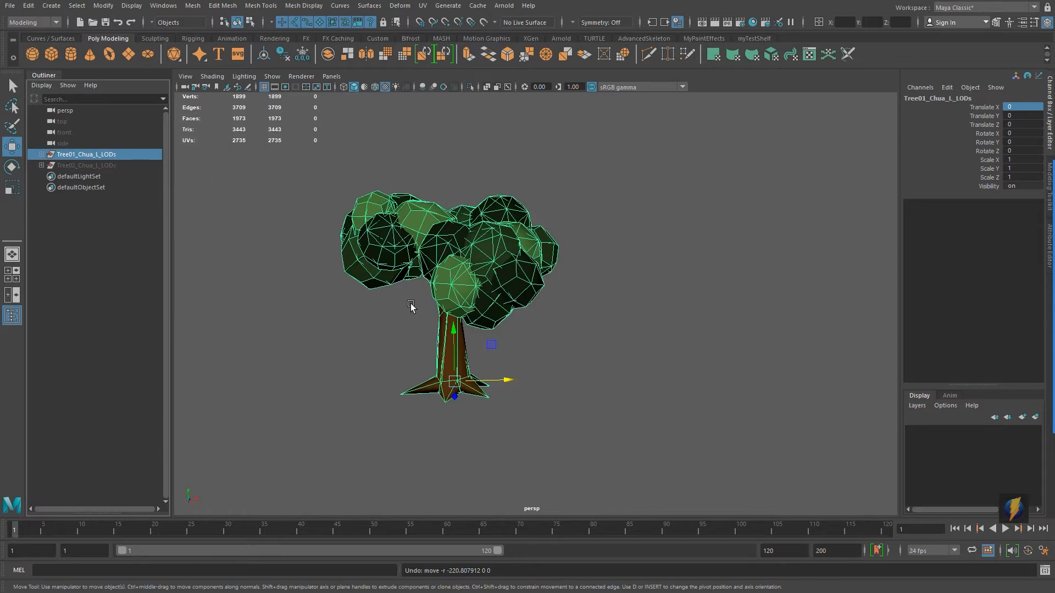
left_click(40, 155)
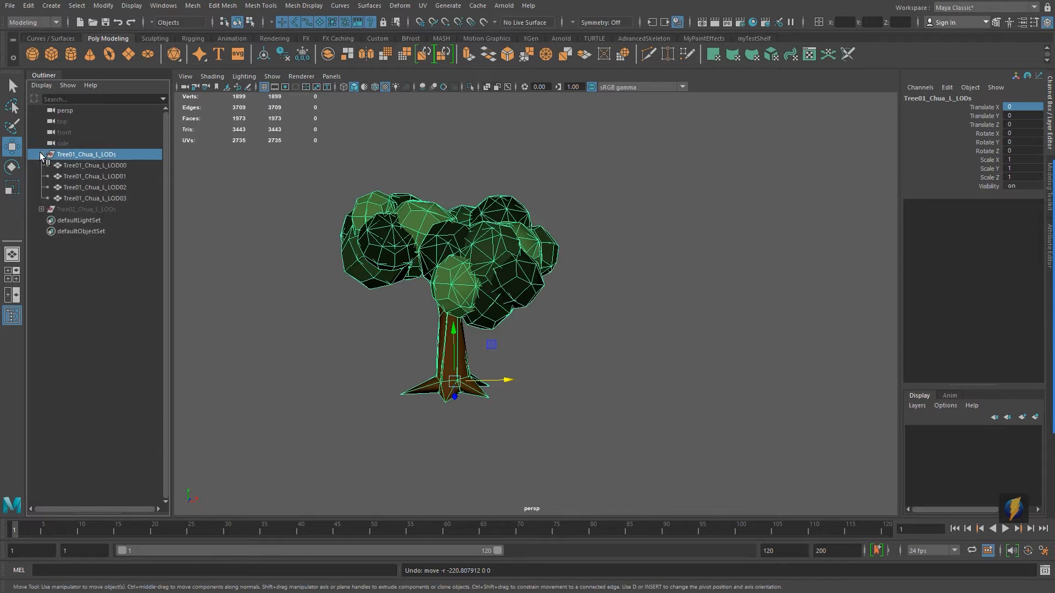
left_click(40, 155)
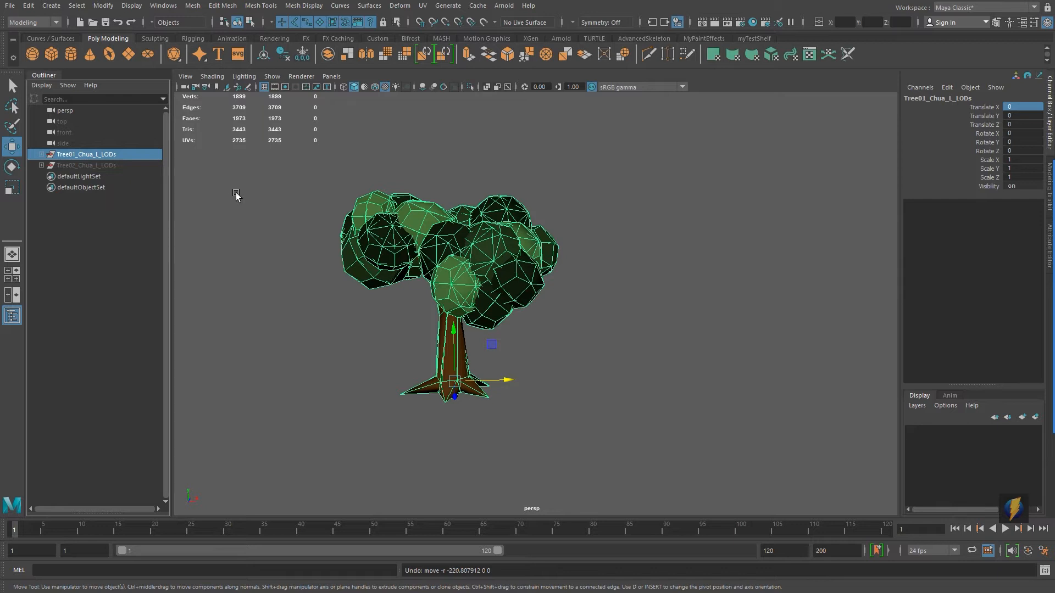
Step: Start exporting the selected Tree01 LODs group with FBX export as the file type
left_click(16, 8)
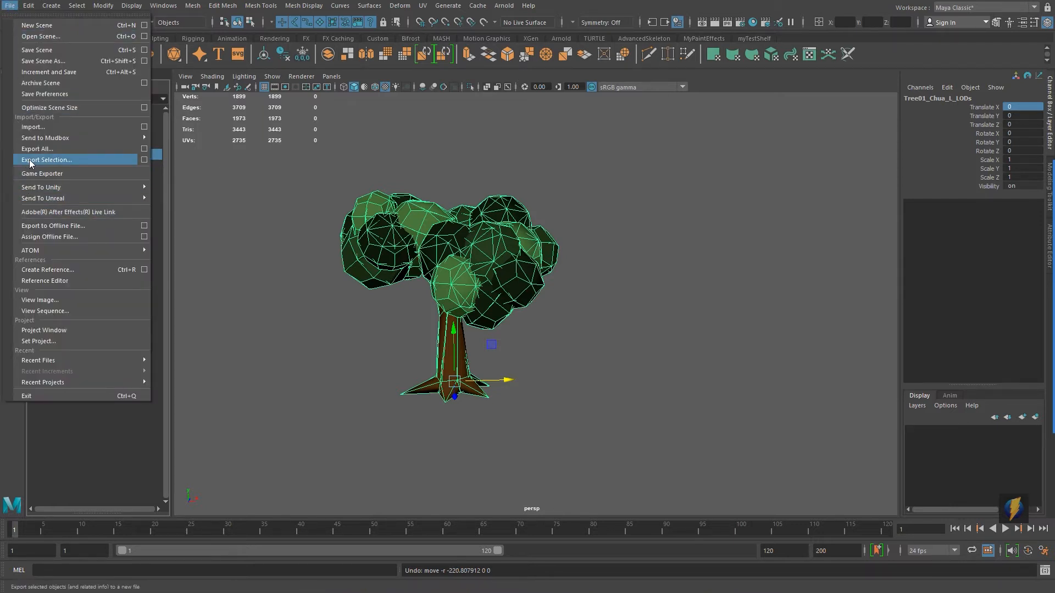
left_click(116, 159)
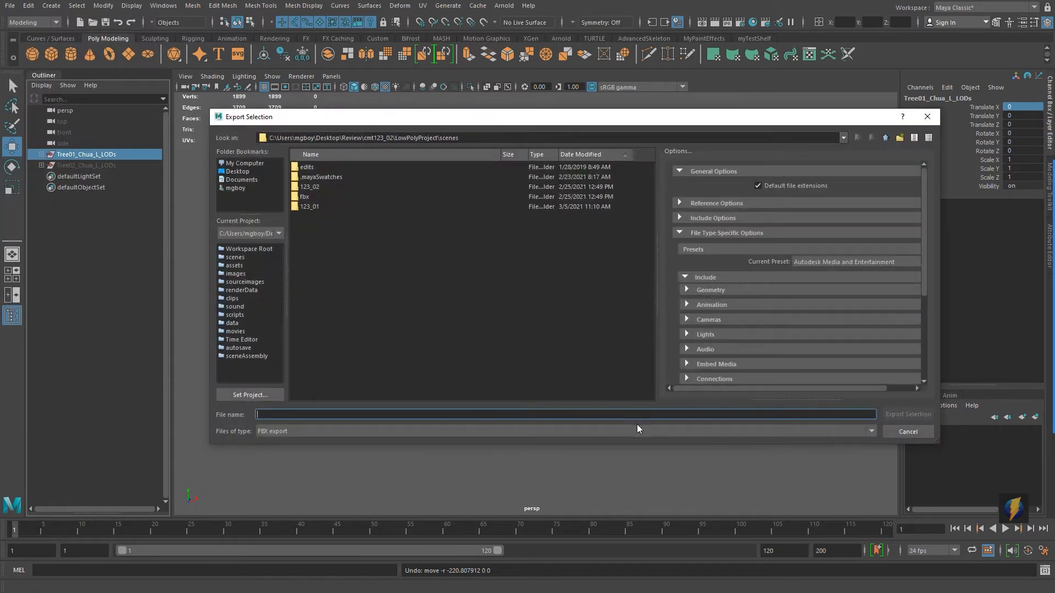
mouse_move(1052, 357)
left_click(1032, 333)
mouse_move(556, 186)
left_mouse_down()
mouse_move(332, 349)
mouse_move(260, 433)
mouse_move(285, 426)
left_mouse_up()
left_click_drag(574, 205, 846, 412)
left_click(871, 431)
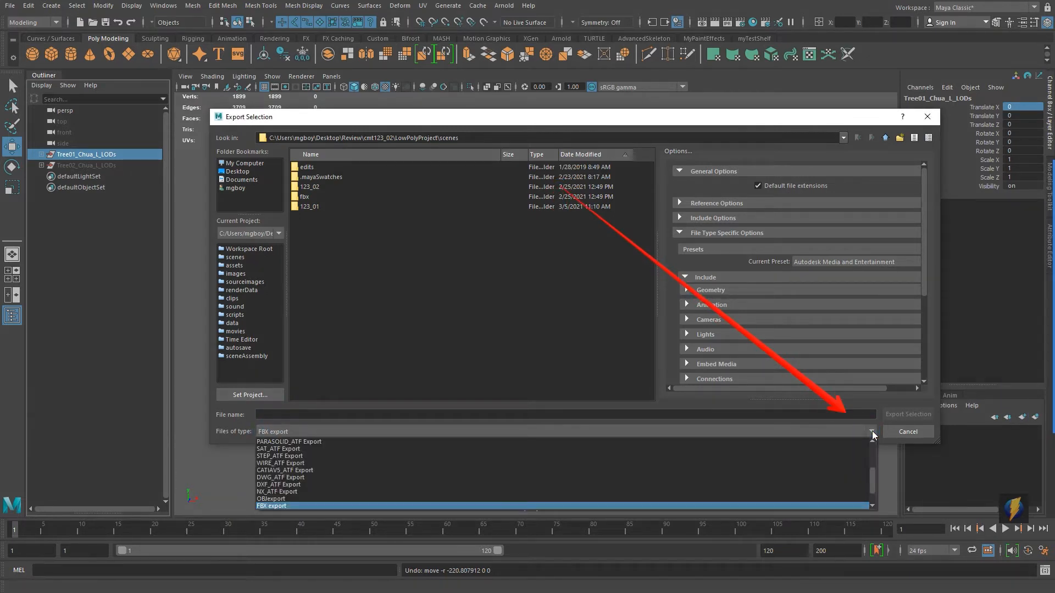
left_click(320, 507)
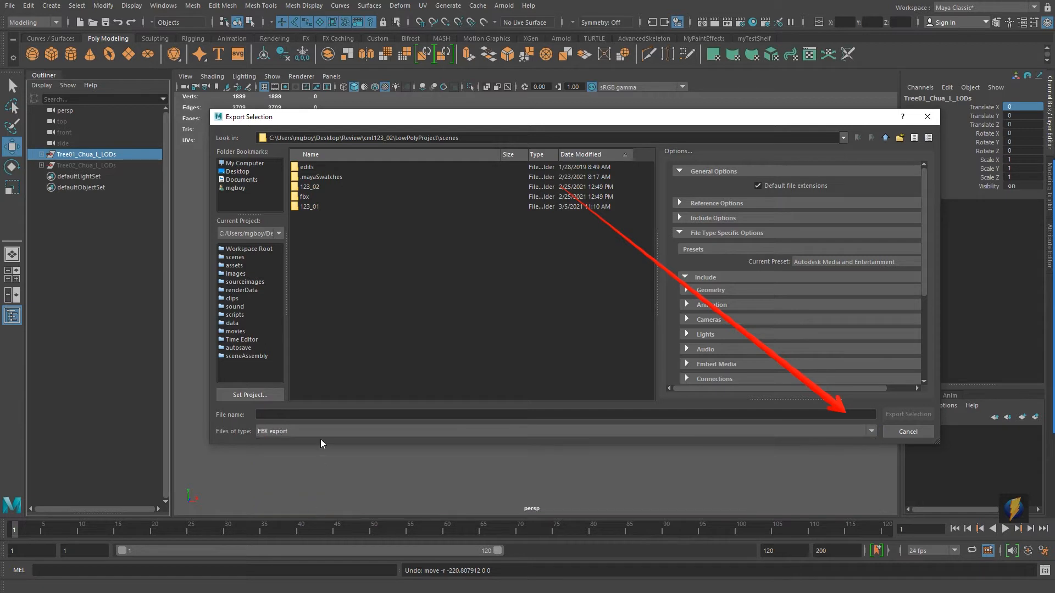
Step: Export the group to the LODExamples folder on the Desktop, naming the file with the author's name followed by Tree01_LODs
left_click(308, 415)
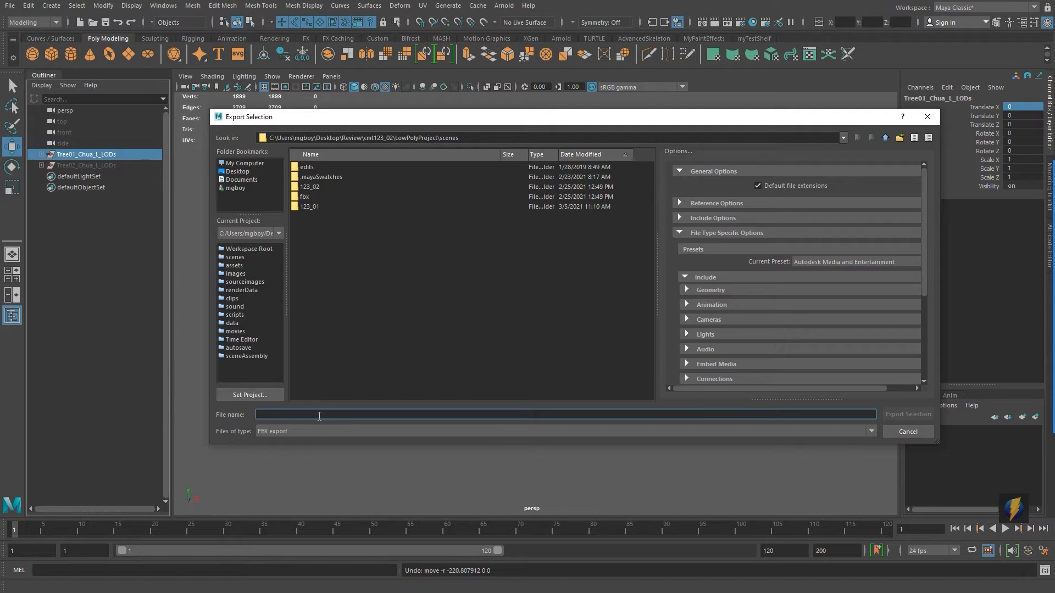
left_click(242, 172)
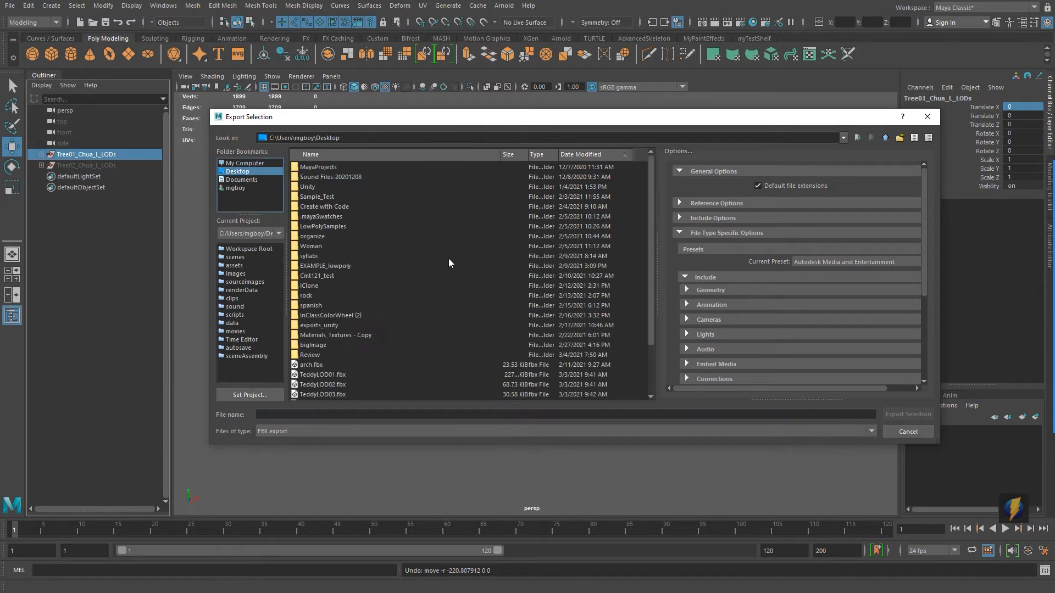
left_click(326, 415)
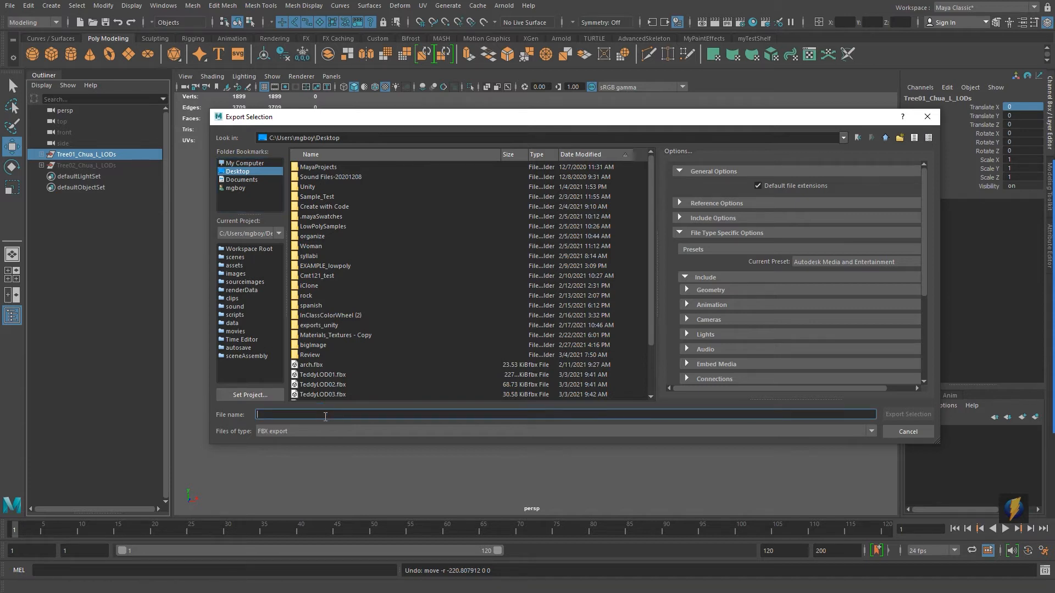
scroll(411, 360, "down", 2)
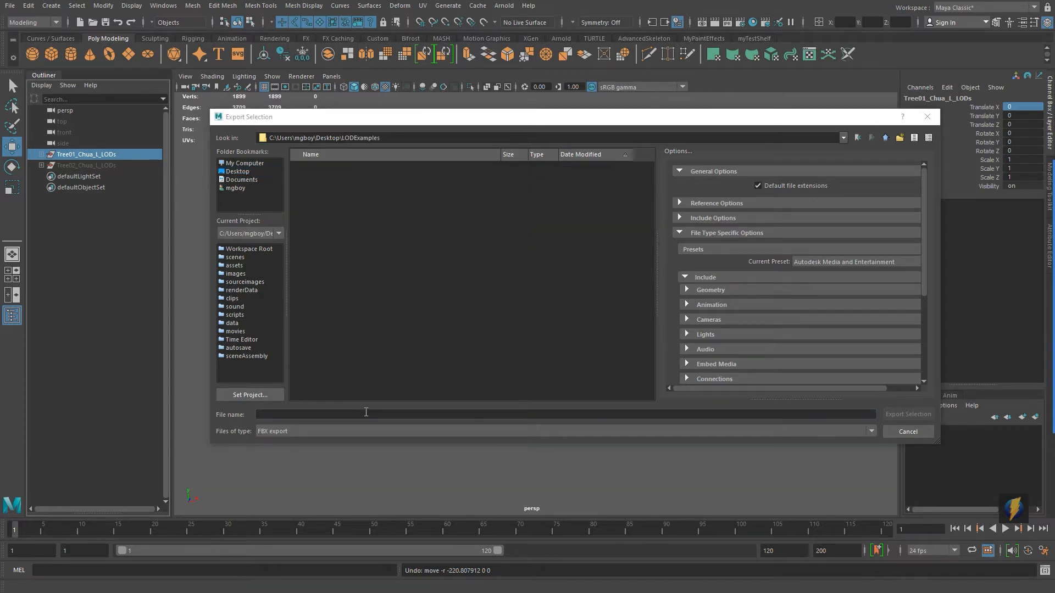
left_click(365, 413)
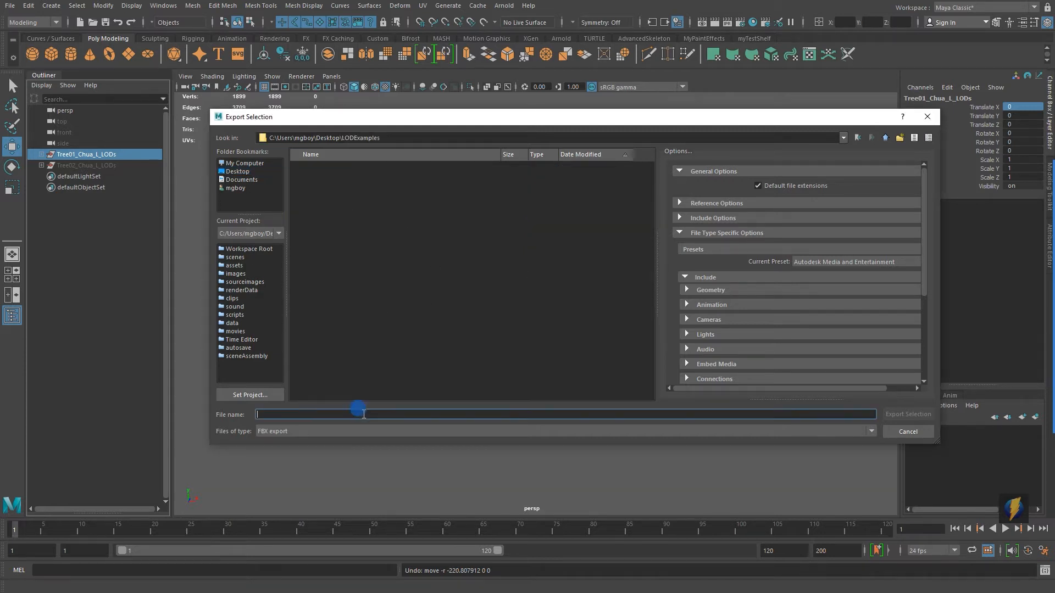
type("Chua_L_Tr")
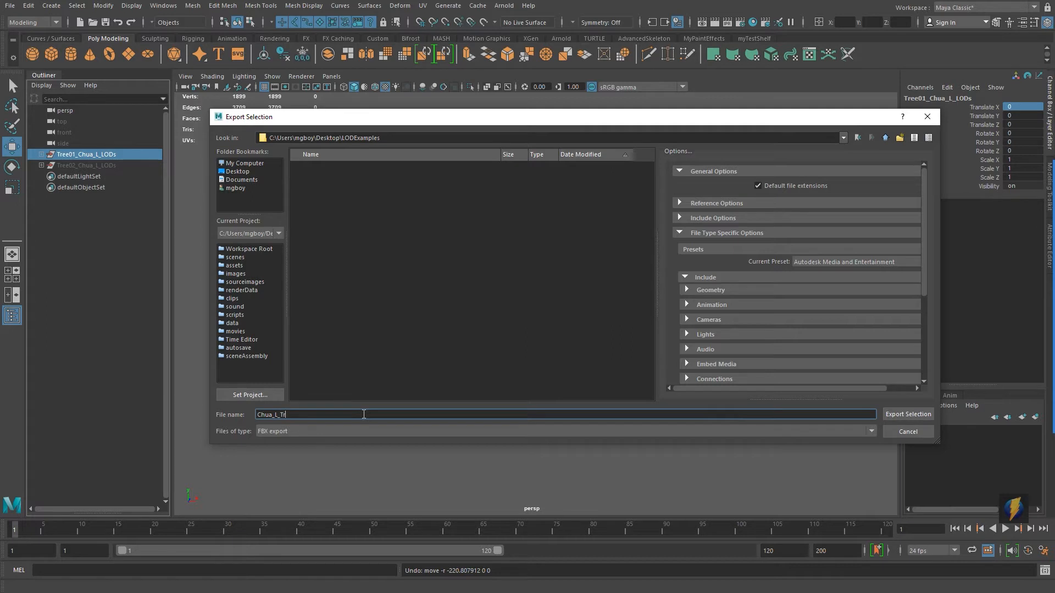
type("ee01_LODs")
left_click(915, 415)
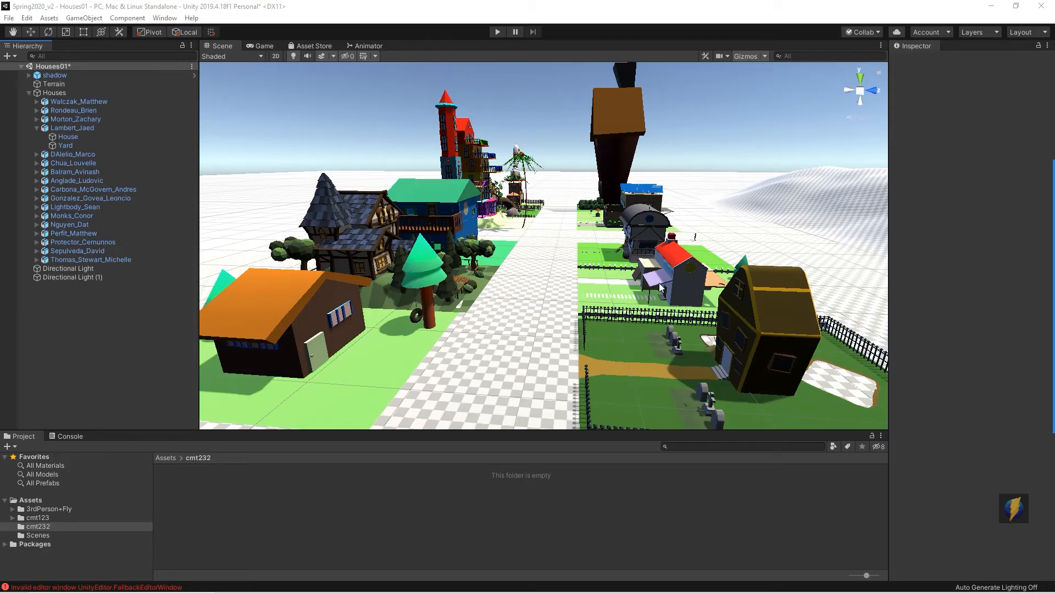
Step: Switch to the LODExamples folder in File Explorer, move its window aside, and select the exported Tree01 file
key("alt+Tab")
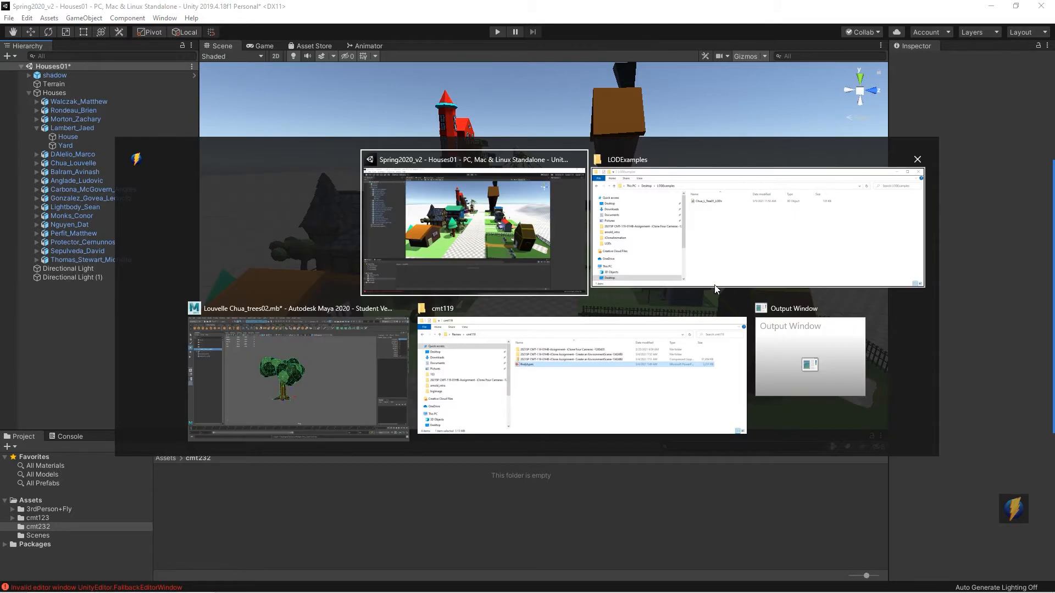
left_click(720, 252)
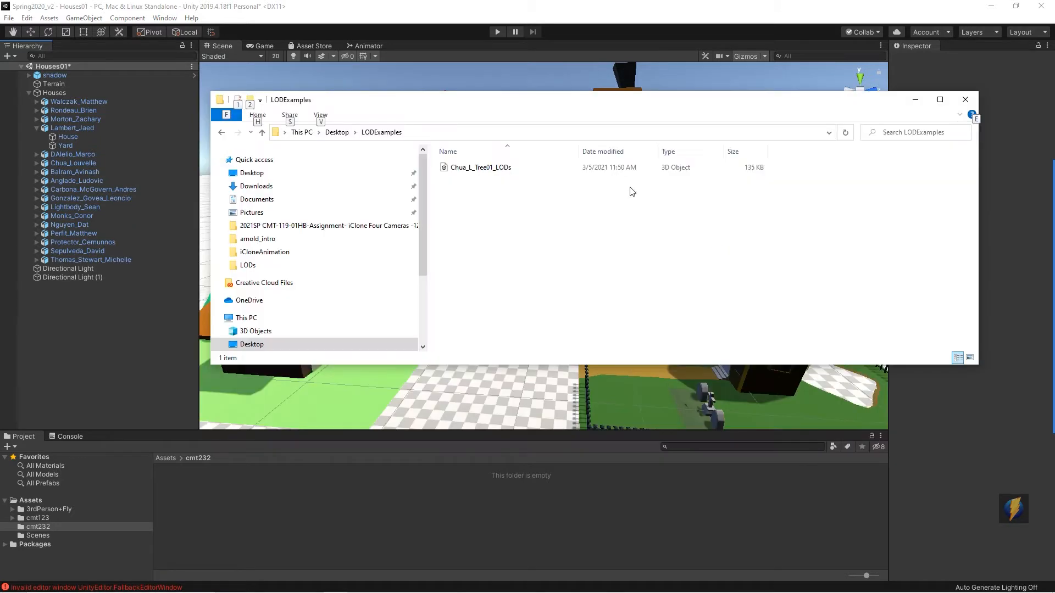
left_click_drag(532, 104, 699, 98)
left_click(635, 162)
Step: Create a folder named LODs inside the cmt232 assets folder in Unity, and open it
left_click_drag(621, 160, 41, 528)
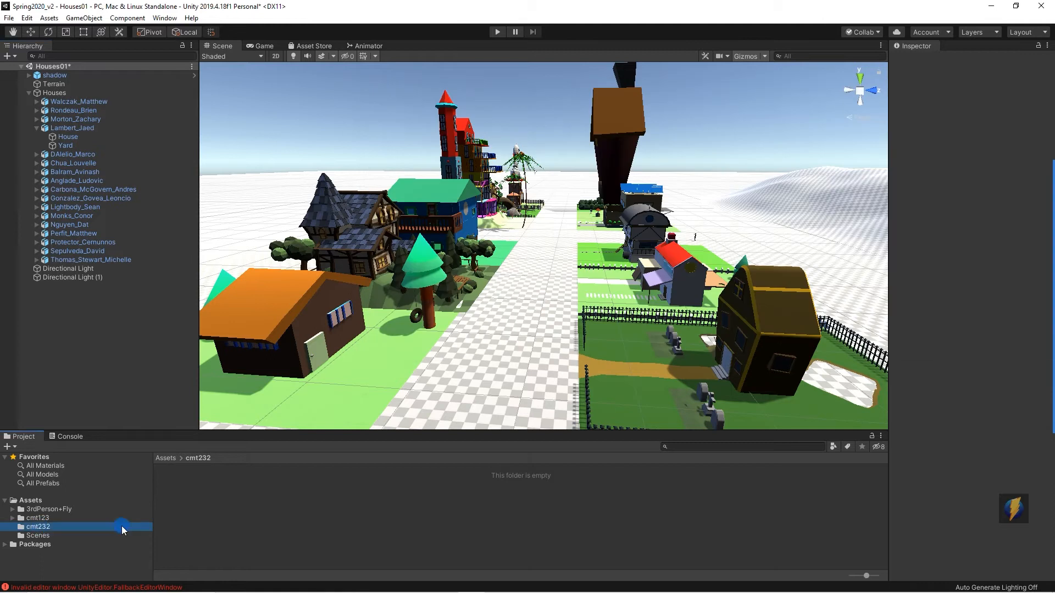
right_click(204, 510)
mouse_move(290, 242)
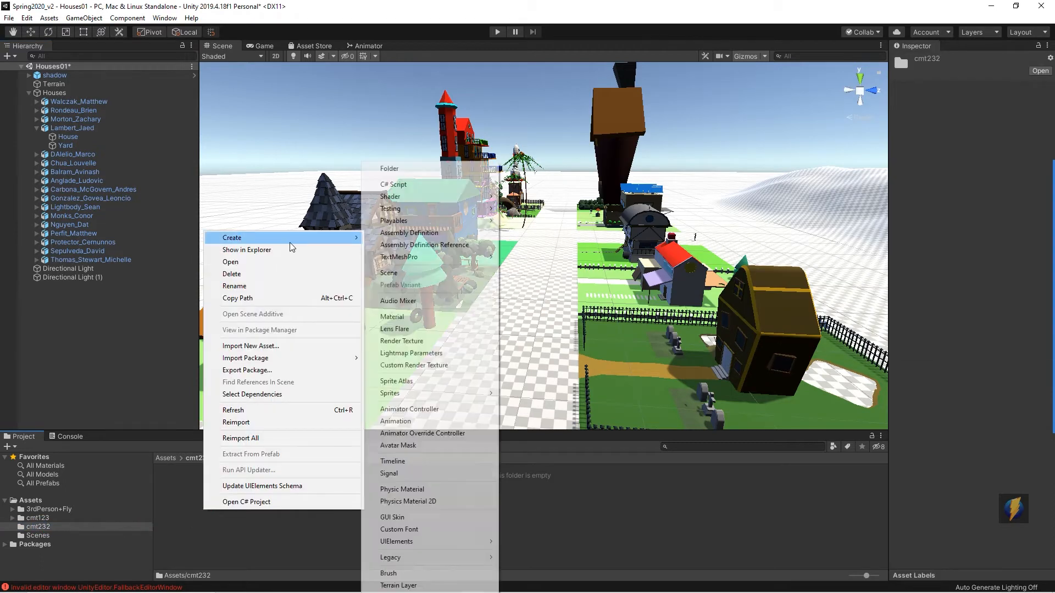
left_click(422, 170)
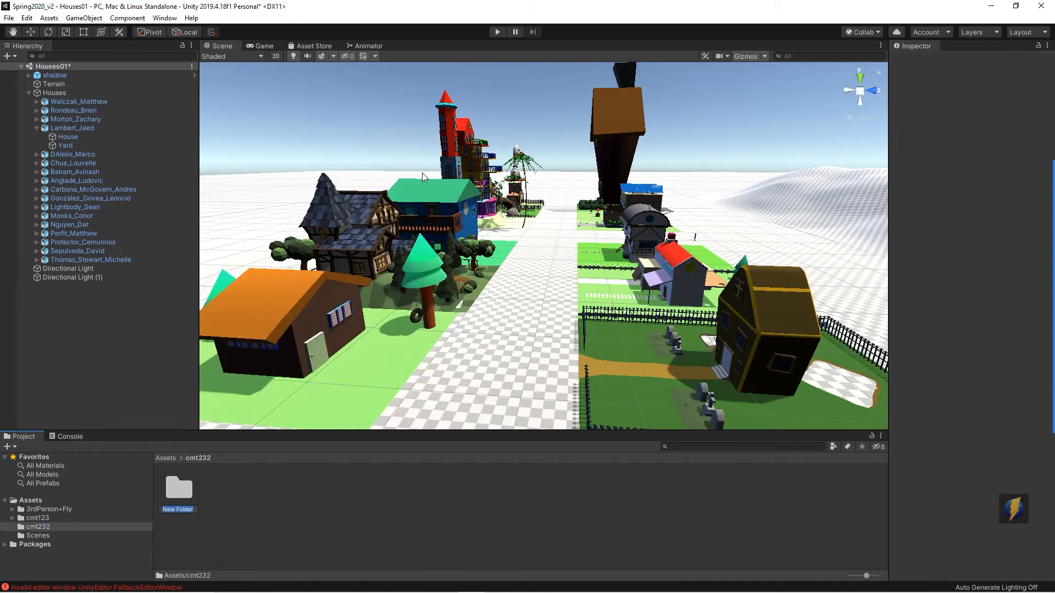
type("LODs")
key("Return")
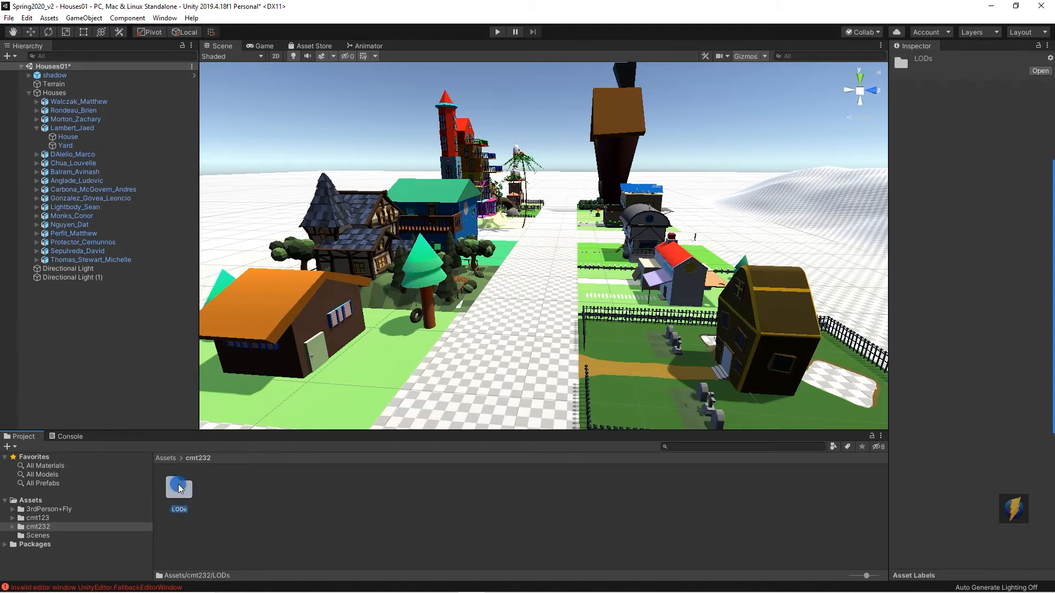
key("Return")
Step: Import the Tree01 LODs file from the LODExamples folder into the LODs assets folder, and close the File Explorer window
key("alt+Tab")
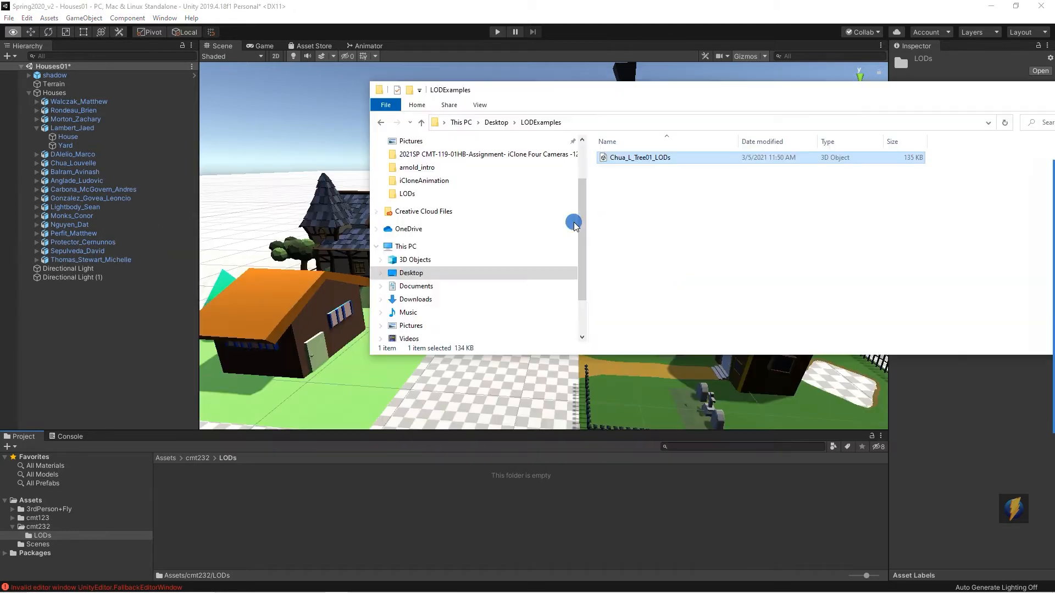
left_click_drag(640, 158, 500, 420)
left_click_drag(311, 529, 308, 524)
left_click_drag(1003, 88, 704, 105)
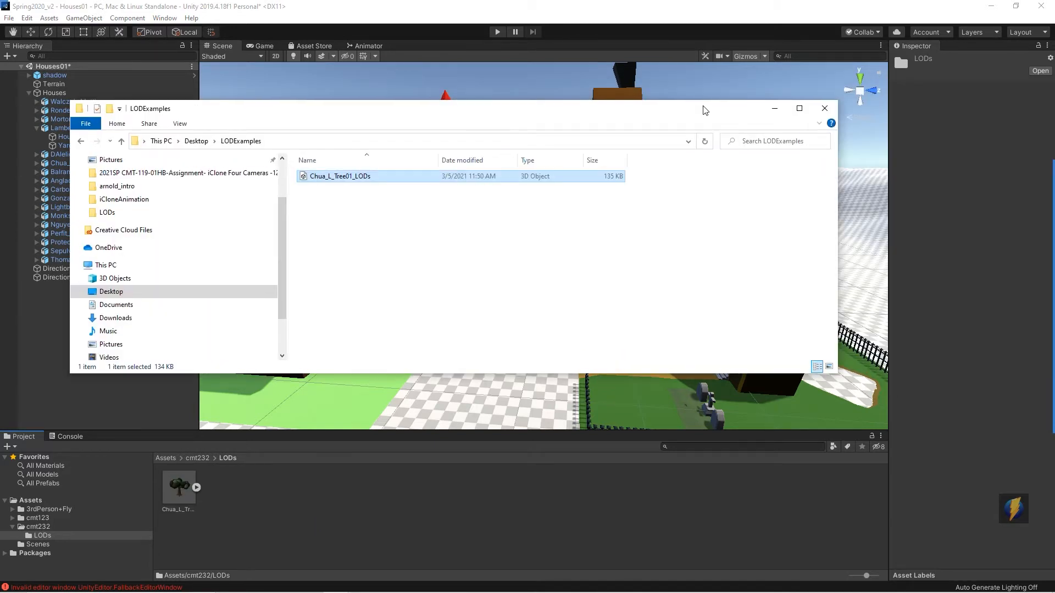
left_click(823, 104)
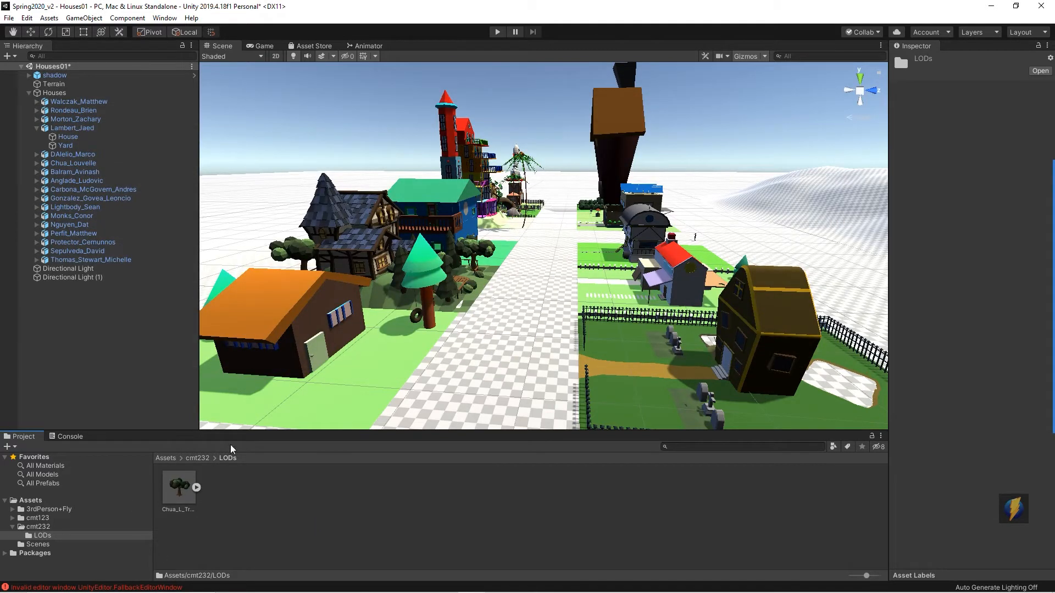
Step: Add the imported Tree01 LODs model to the Houses01 scene as a top-level object
left_click(177, 495)
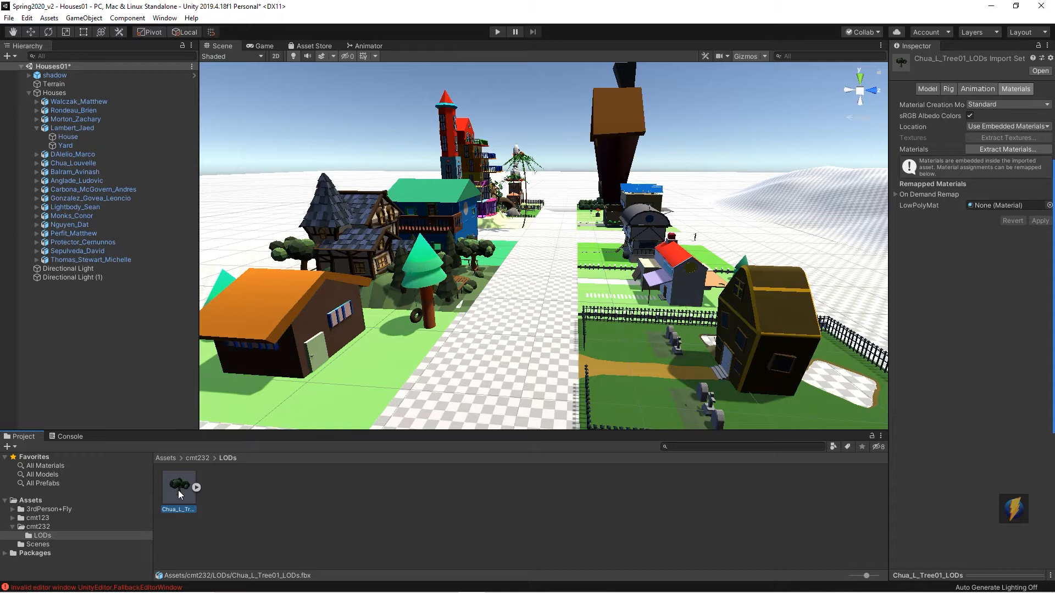
left_click_drag(179, 497, 132, 358)
left_click_drag(77, 335, 77, 335)
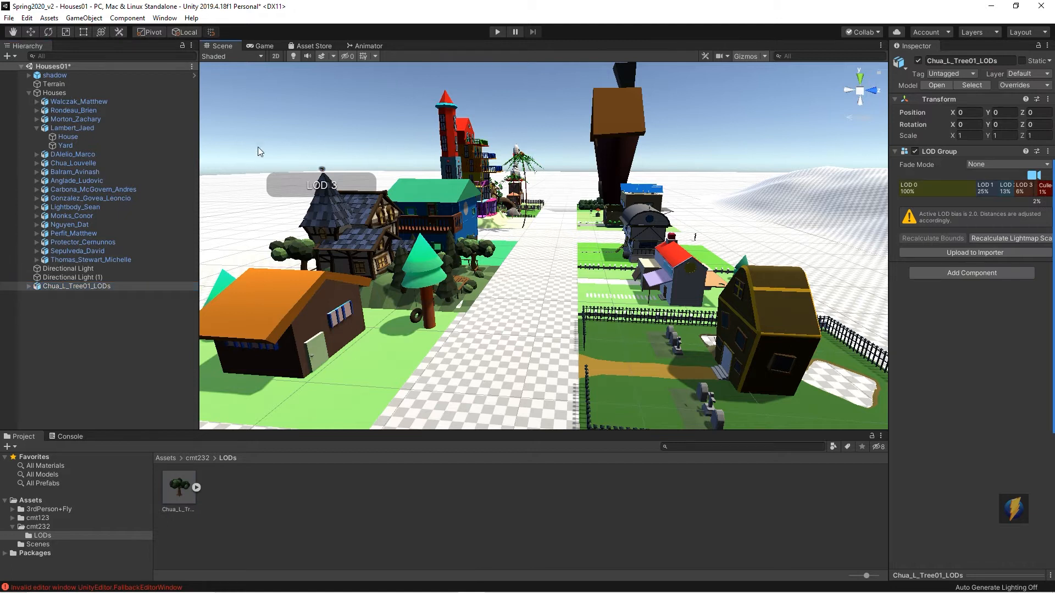
Step: Frame the Tree01 model in the Scene view and widen the Inspector to show its full LOD Group settings
key("f")
left_click_drag(579, 306, 753, 285, "alt")
left_click_drag(888, 332, 719, 333)
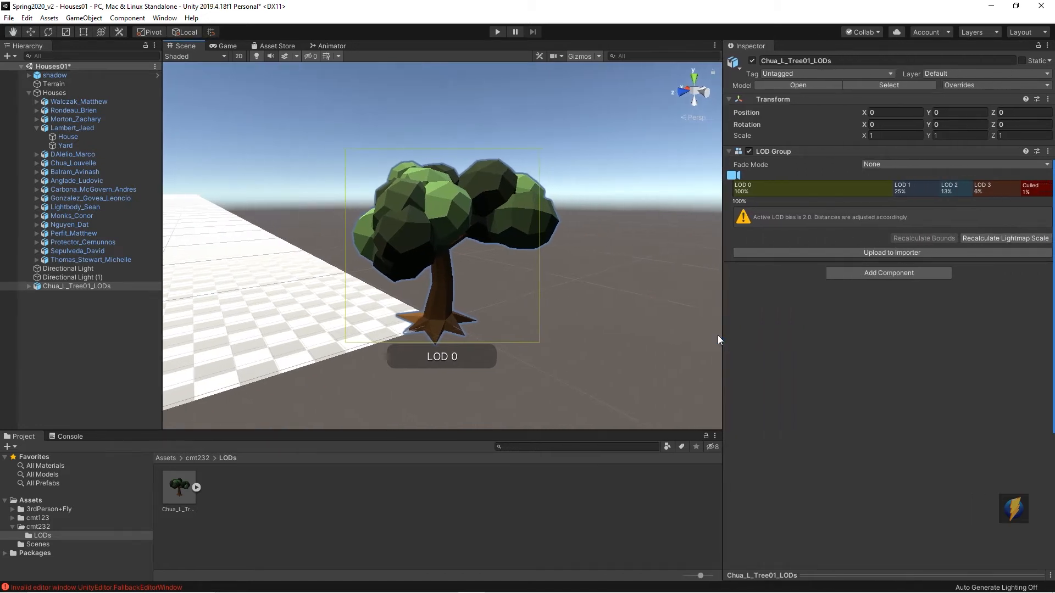
Step: Expand the Tree01 LODs object in the scene and inspect its LOD00 to LOD03 meshes one by one
left_click(28, 286)
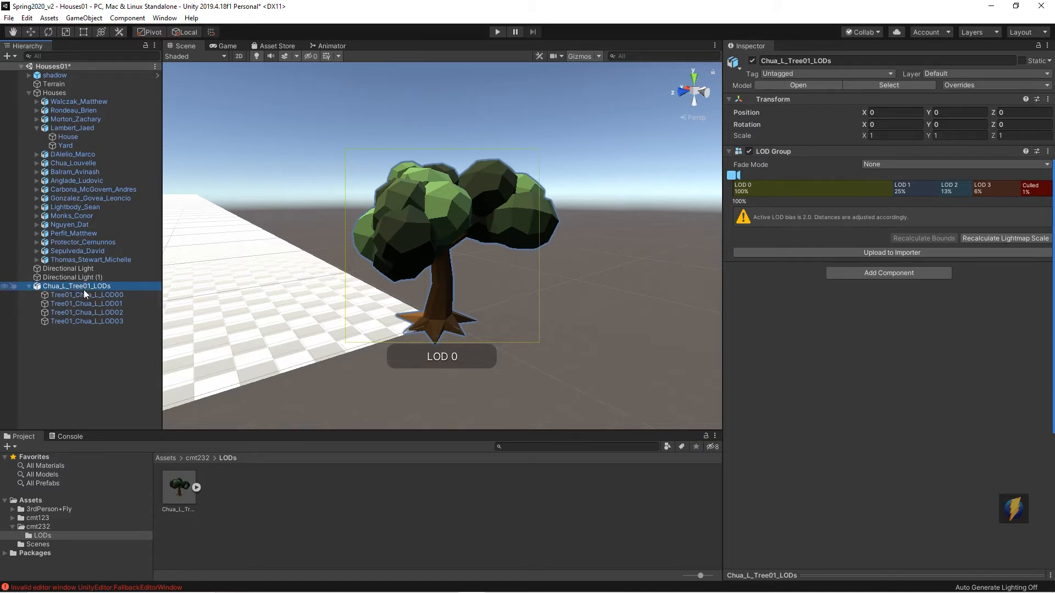
left_click(83, 295)
left_click(82, 304)
left_click(85, 312)
left_click(85, 321)
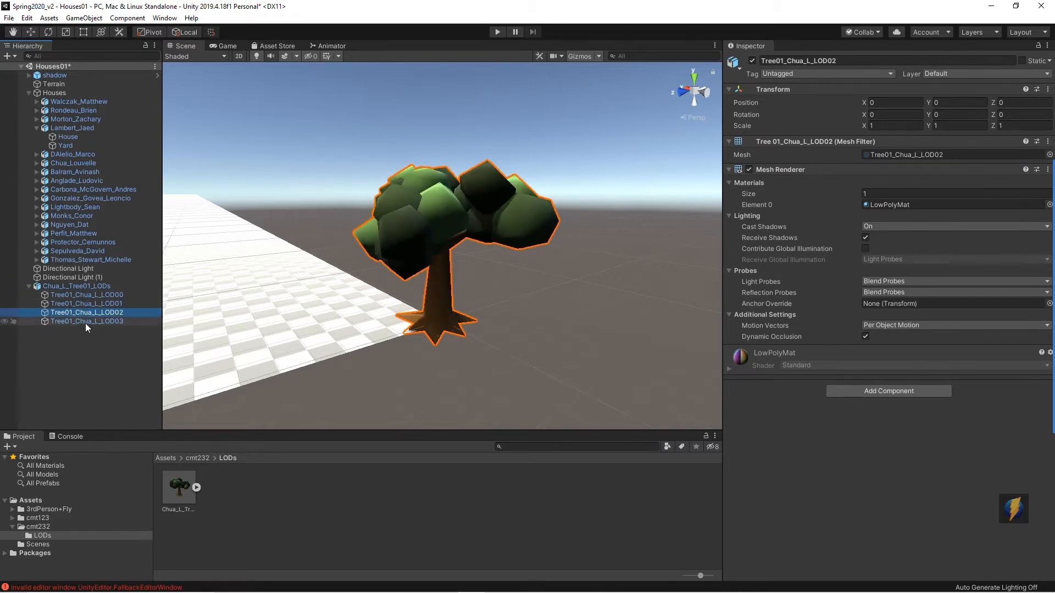
left_click(92, 295)
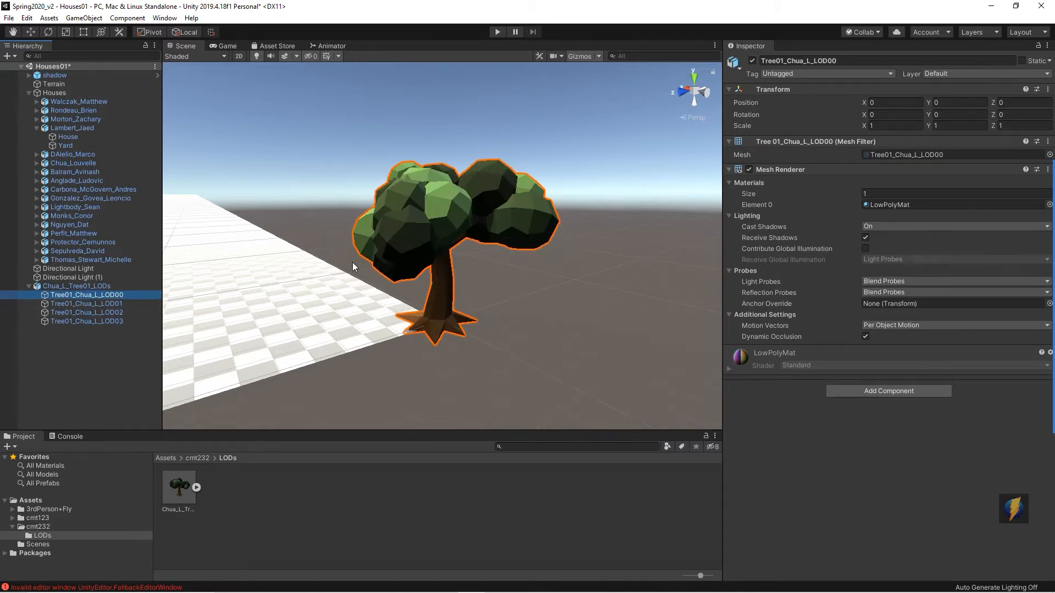
Step: Compare the LOD00 to LOD03 tree meshes again from another viewing angle, finishing on LOD00
left_click_drag(429, 290, 376, 281, "alt")
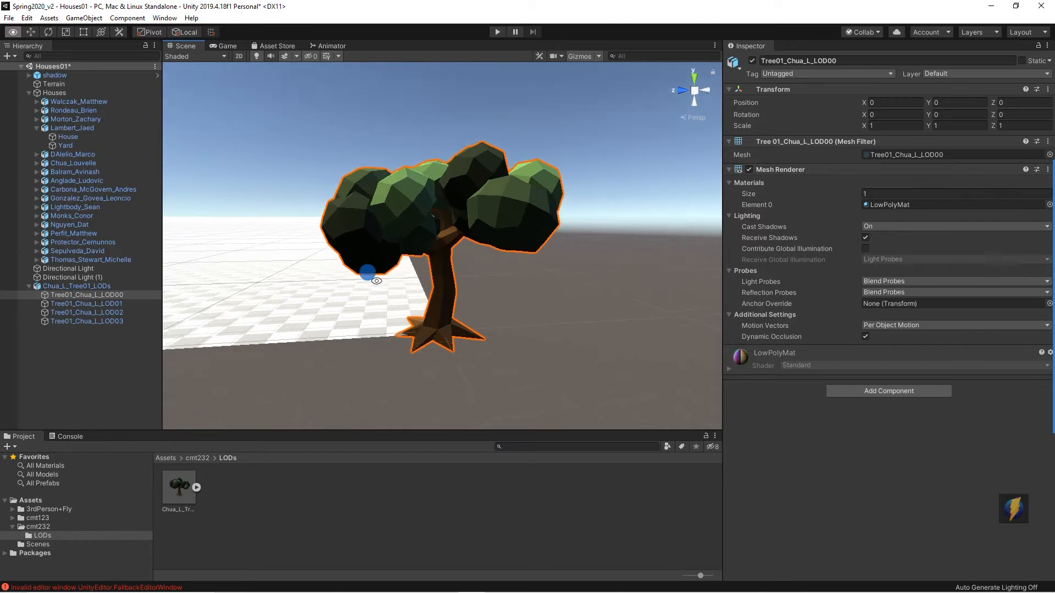
left_click(119, 306)
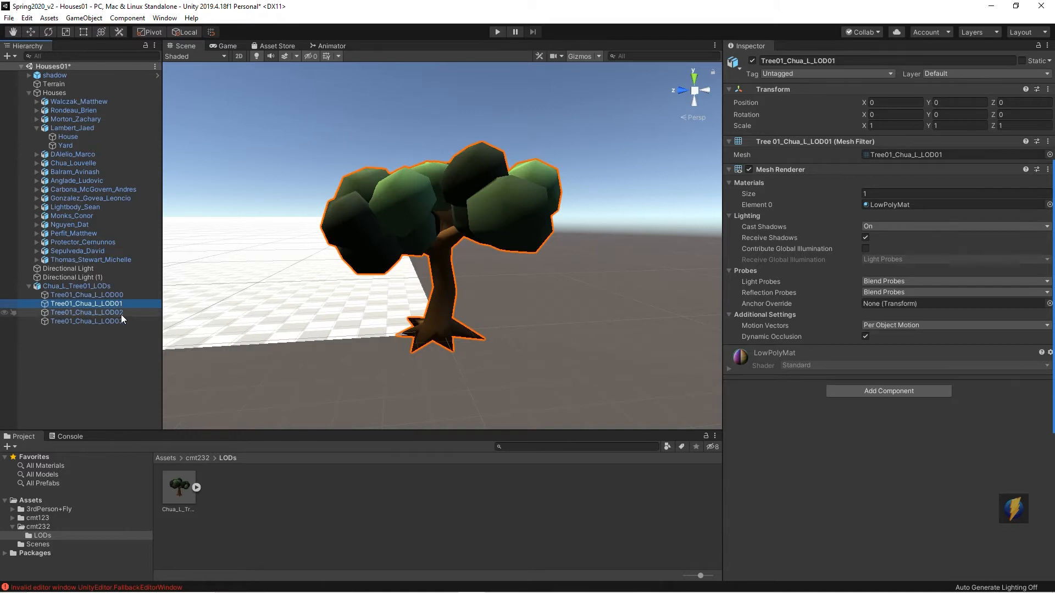
left_click(120, 312)
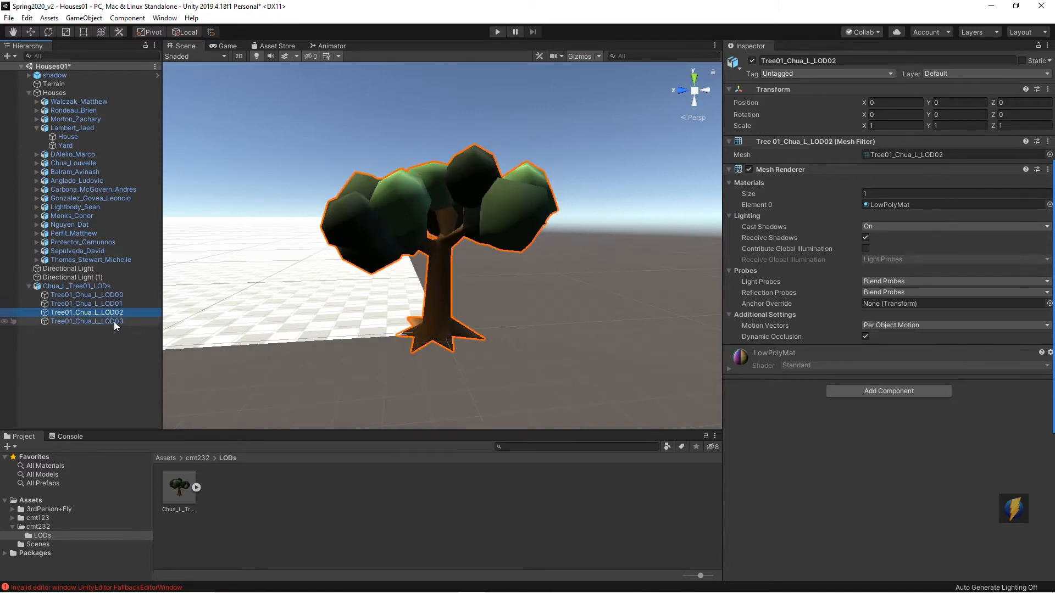
left_click(114, 321)
left_click(113, 314)
left_click(111, 303)
left_click(108, 295)
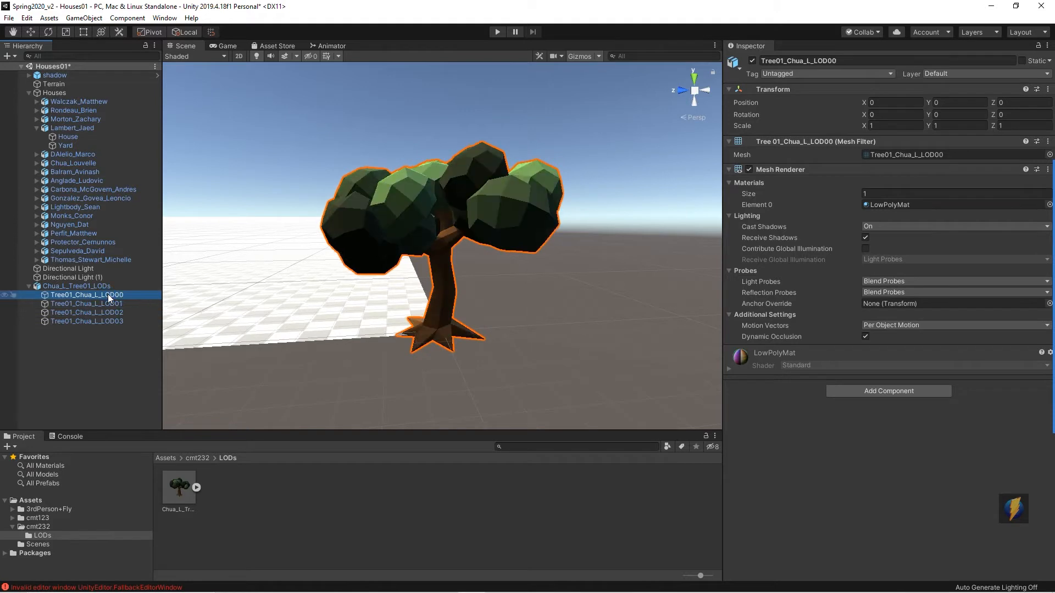
Step: Select the Tree01 LODs parent object and examine the level ranges in its LOD Group component
left_click(81, 287)
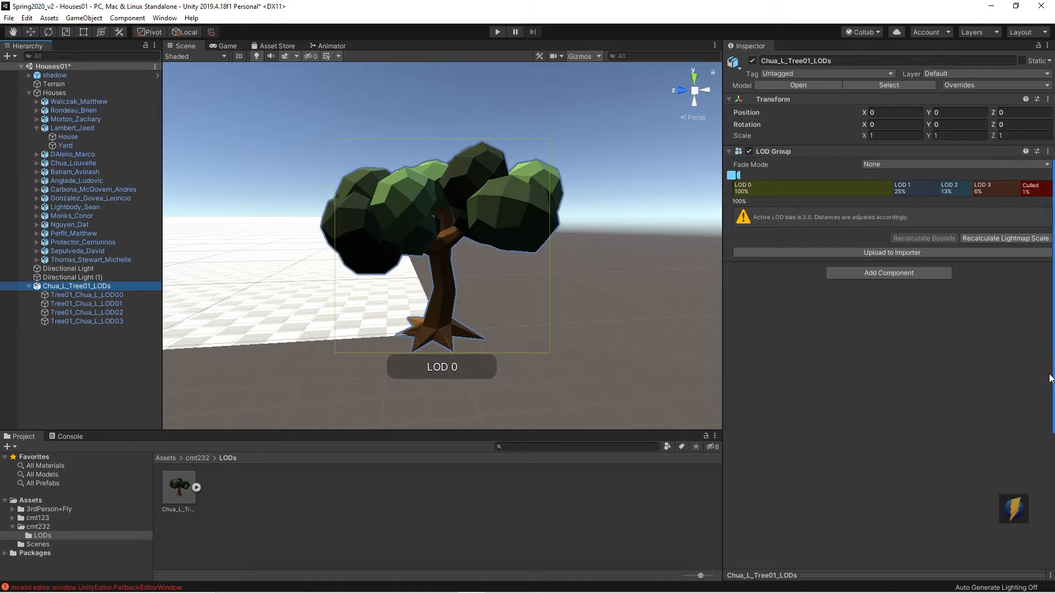
mouse_move(1052, 374)
left_click(1030, 332)
mouse_move(790, 435)
left_mouse_down()
mouse_move(787, 171)
mouse_move(763, 157)
mouse_move(792, 155)
mouse_move(783, 220)
mouse_move(767, 220)
mouse_move(739, 184)
mouse_move(898, 188)
mouse_move(783, 190)
mouse_move(800, 203)
mouse_move(999, 187)
mouse_move(1027, 209)
mouse_move(1036, 189)
mouse_move(783, 200)
mouse_move(749, 190)
mouse_move(839, 186)
left_mouse_up()
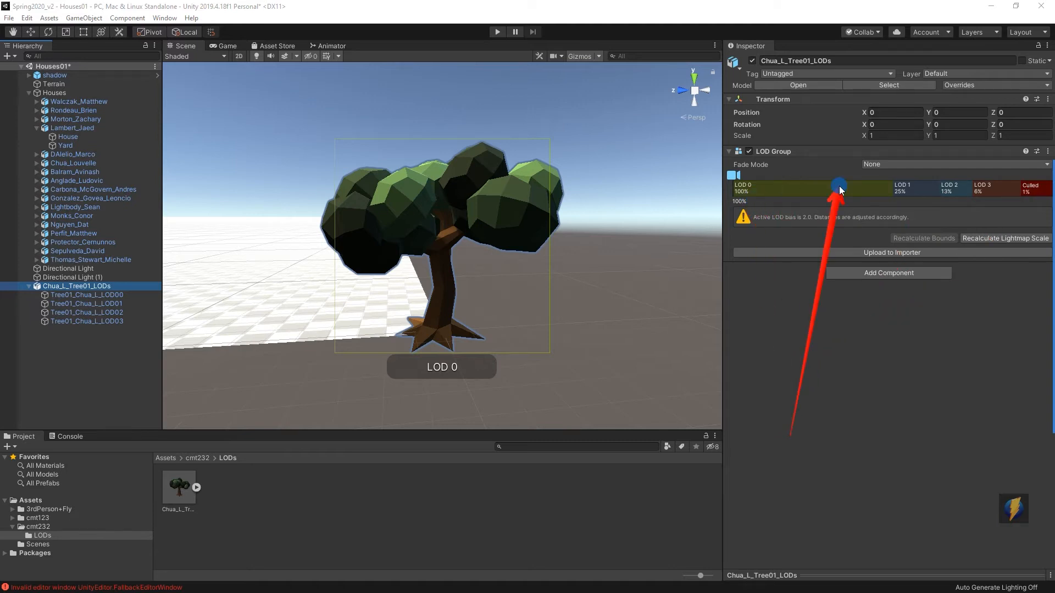
mouse_move(839, 186)
left_mouse_down()
mouse_move(801, 199)
mouse_move(754, 190)
mouse_move(605, 228)
mouse_move(831, 217)
mouse_move(838, 190)
mouse_move(914, 191)
left_mouse_up()
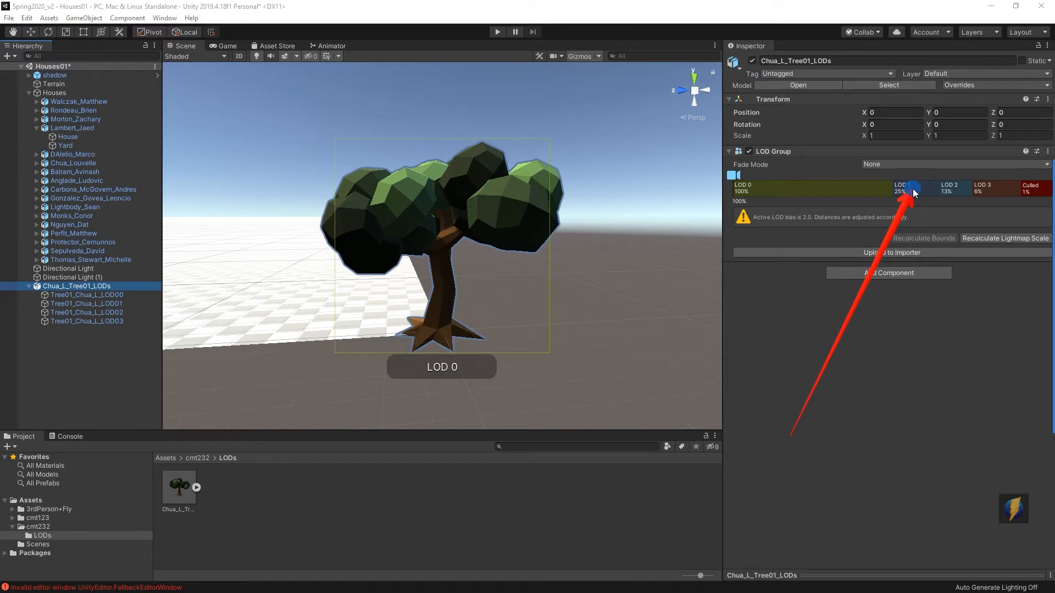
mouse_move(914, 191)
left_mouse_down()
mouse_move(944, 169)
mouse_move(957, 188)
mouse_move(974, 176)
mouse_move(990, 200)
mouse_move(816, 204)
mouse_move(734, 186)
left_mouse_up()
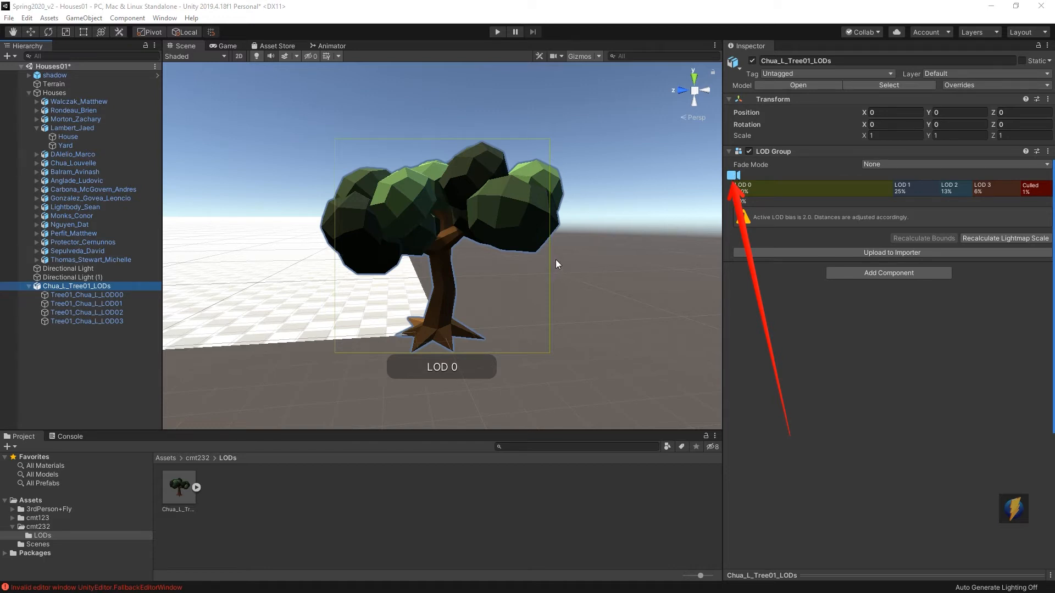
Step: Check how the tree switches between LOD levels as the Scene view camera moves away and comes back close
right_click_drag(564, 246, 474, 262, "alt")
right_click_drag(549, 237, 464, 230, "alt")
right_click_drag(605, 253, 483, 249, "alt")
right_click_drag(603, 222, 541, 233, "alt")
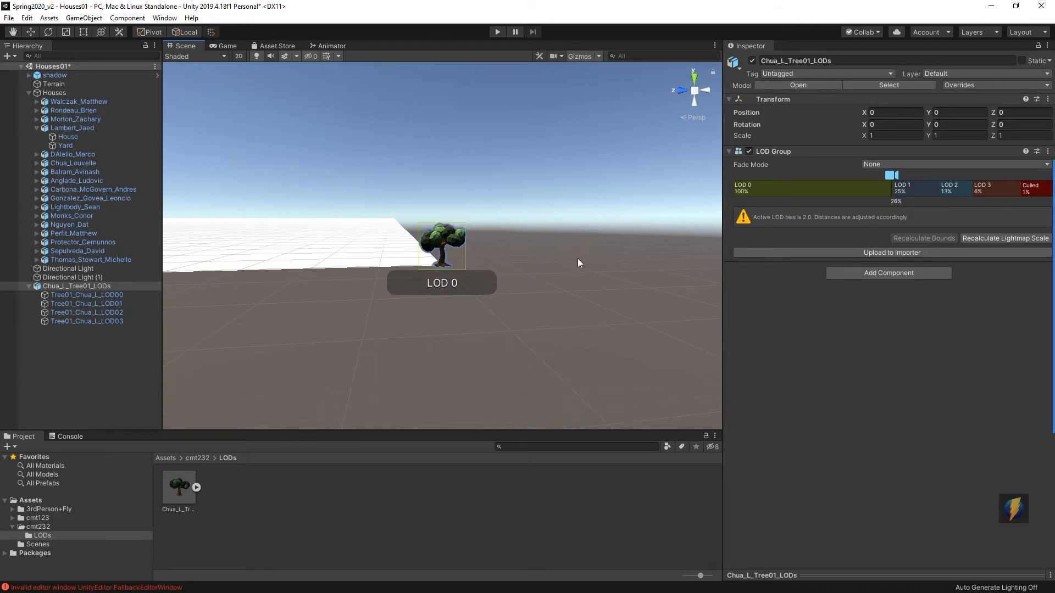
mouse_move(608, 252)
right_mouse_down("alt")
mouse_move(595, 253)
mouse_move(612, 254)
mouse_move(595, 254)
mouse_move(617, 235)
mouse_move(535, 251)
mouse_move(593, 237)
mouse_move(546, 239)
mouse_move(550, 231)
mouse_move(605, 227)
mouse_move(594, 227)
right_mouse_up("alt")
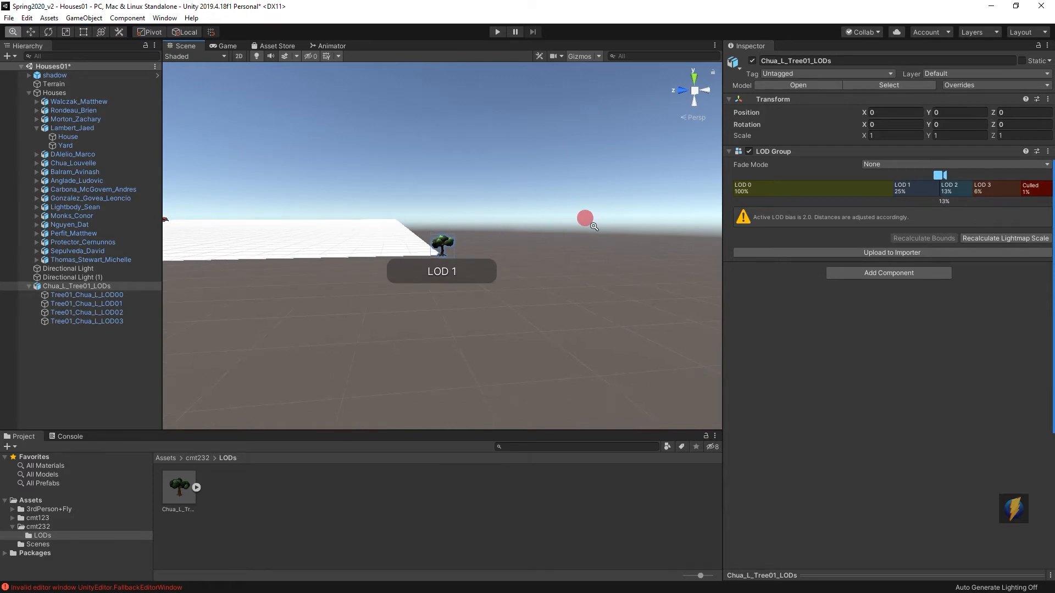
right_click_drag(594, 227, 558, 231, "alt")
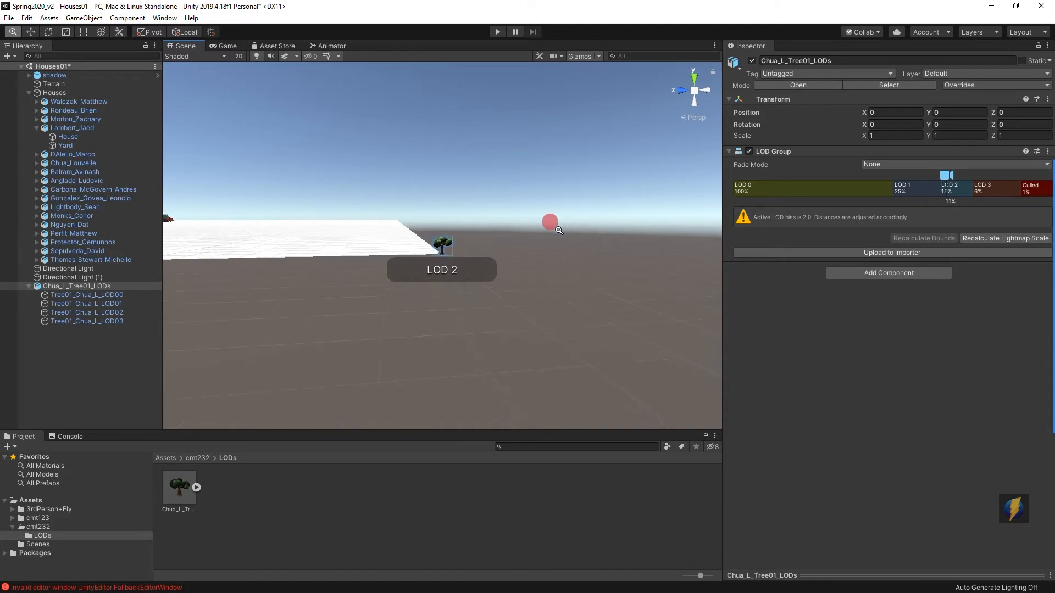
right_click_drag(626, 221, 444, 221, "alt")
right_click_drag(580, 216, 429, 196, "alt")
mouse_move(579, 196)
right_mouse_down("alt")
mouse_move(405, 198)
mouse_move(619, 192)
mouse_move(513, 192)
mouse_move(808, 233)
mouse_move(443, 212)
mouse_move(730, 224)
mouse_move(461, 193)
mouse_move(371, 198)
mouse_move(622, 197)
mouse_move(306, 198)
mouse_move(308, 216)
mouse_move(585, 211)
mouse_move(243, 211)
mouse_move(655, 220)
right_mouse_up("alt")
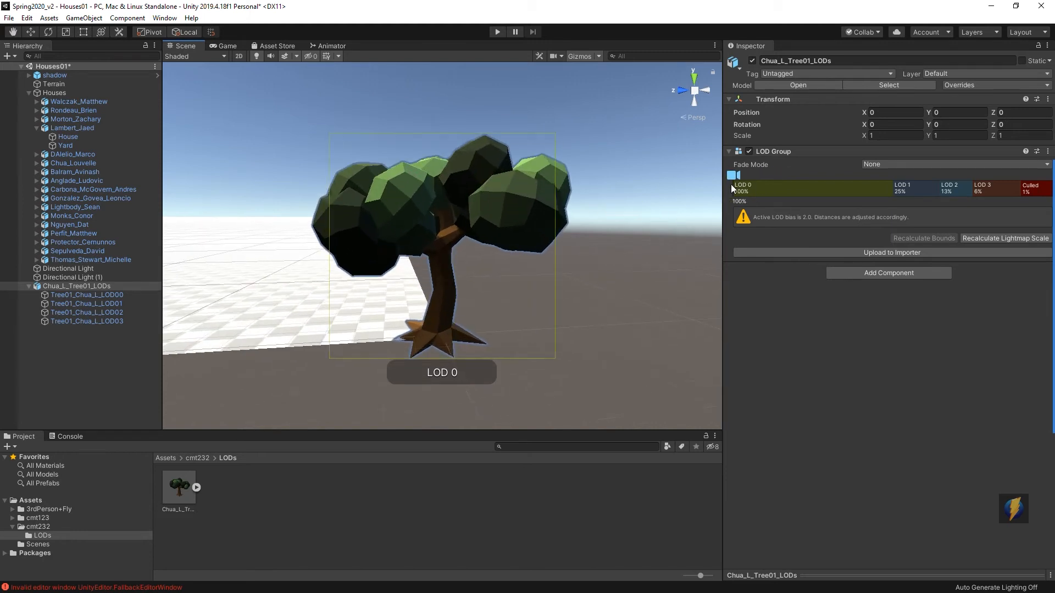
mouse_move(732, 175)
left_mouse_down()
mouse_move(1032, 200)
mouse_move(706, 172)
left_mouse_up()
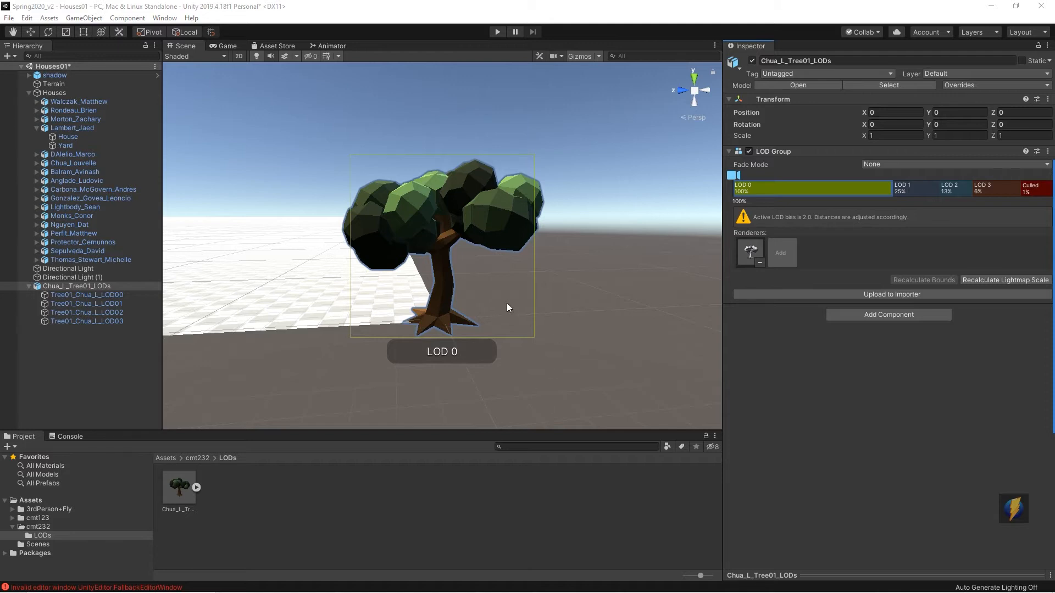
Step: Add a Capsule Collider from the Physics components to the Tree01 LODs object
left_click(872, 312)
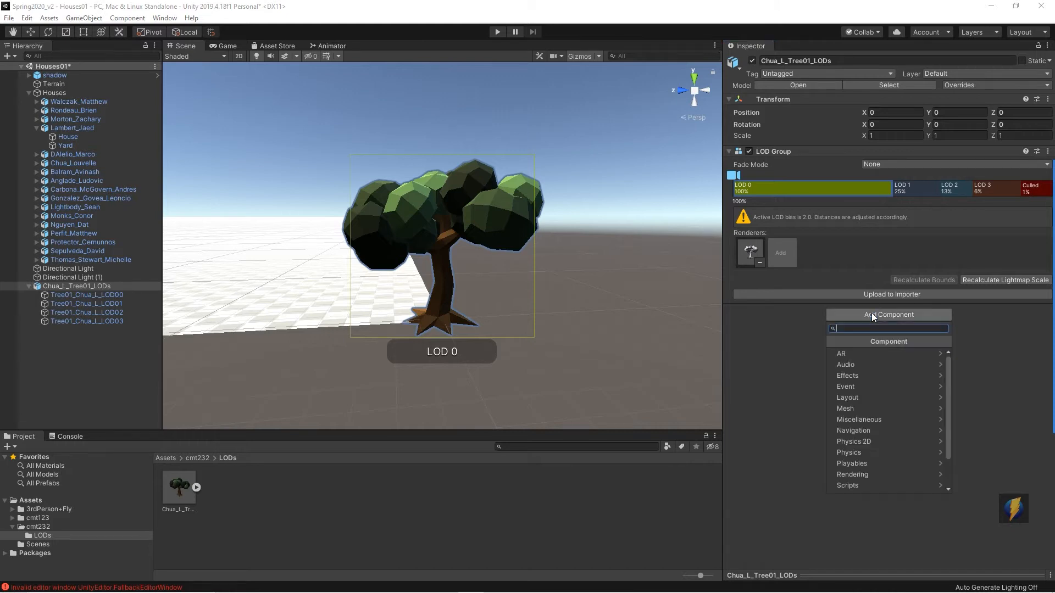
left_click(853, 452)
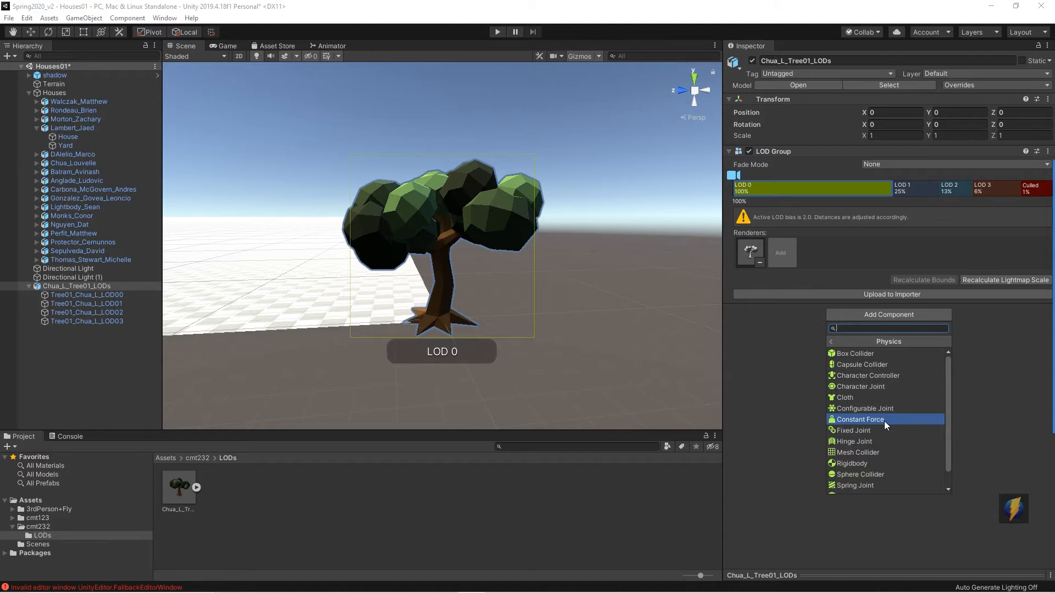
left_click(869, 364)
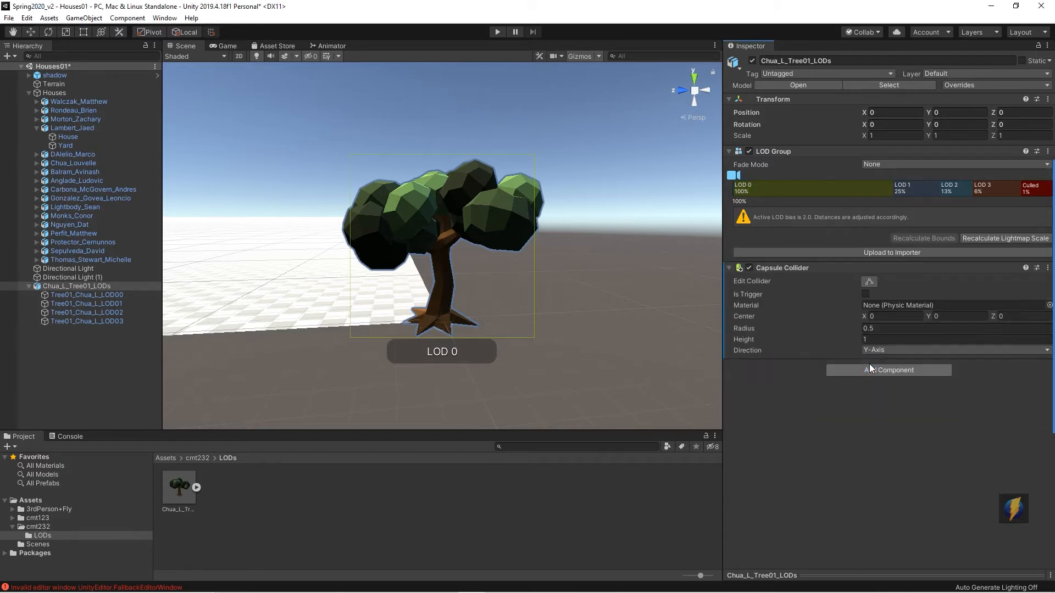
Step: In an axis-aligned view, fit the Capsule Collider to the trunk with a height of 5.61 and a Y center of 2.73
left_click(704, 89)
left_click(697, 117)
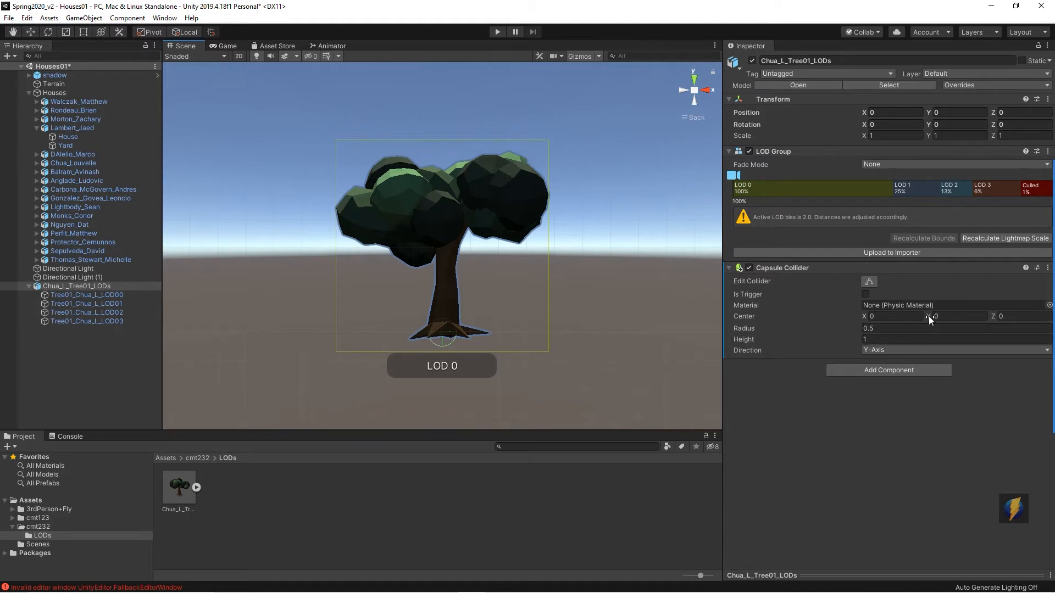
left_click_drag(744, 341, 813, 339)
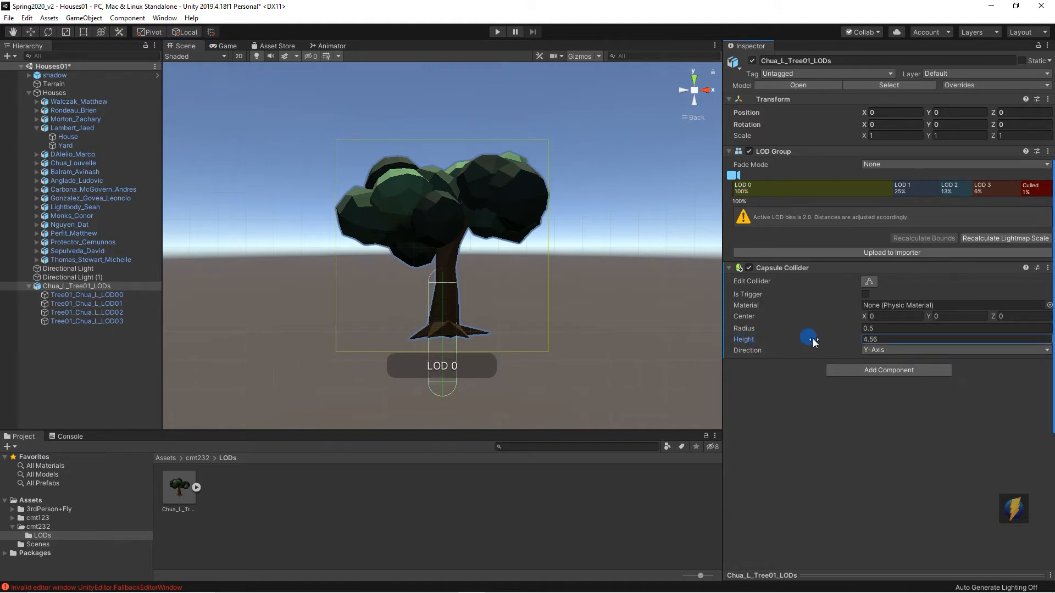
left_click_drag(928, 315, 974, 323)
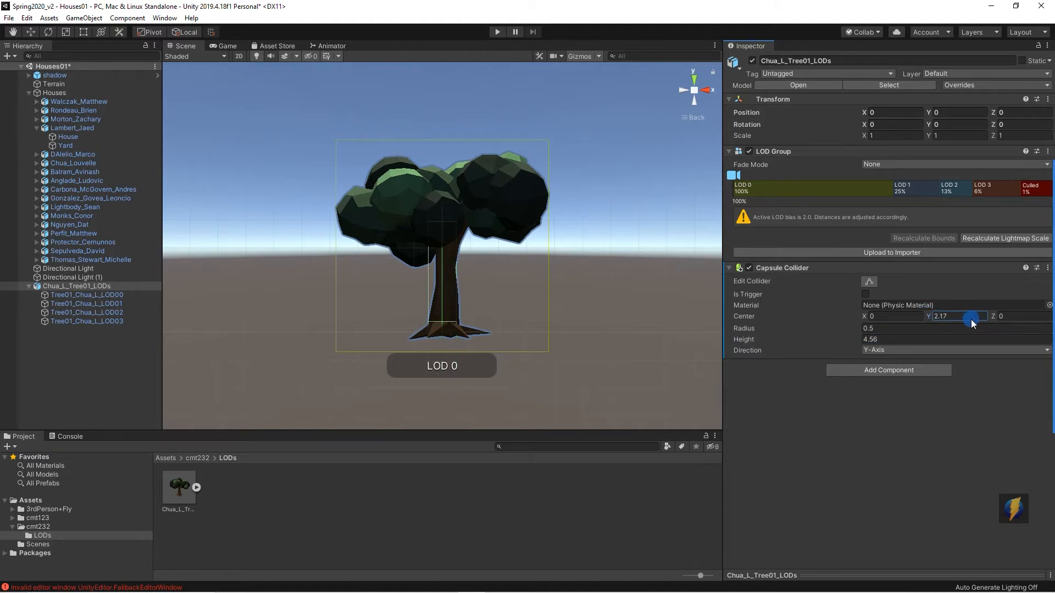
left_click_drag(971, 319, 992, 324)
left_click_drag(743, 341, 766, 343)
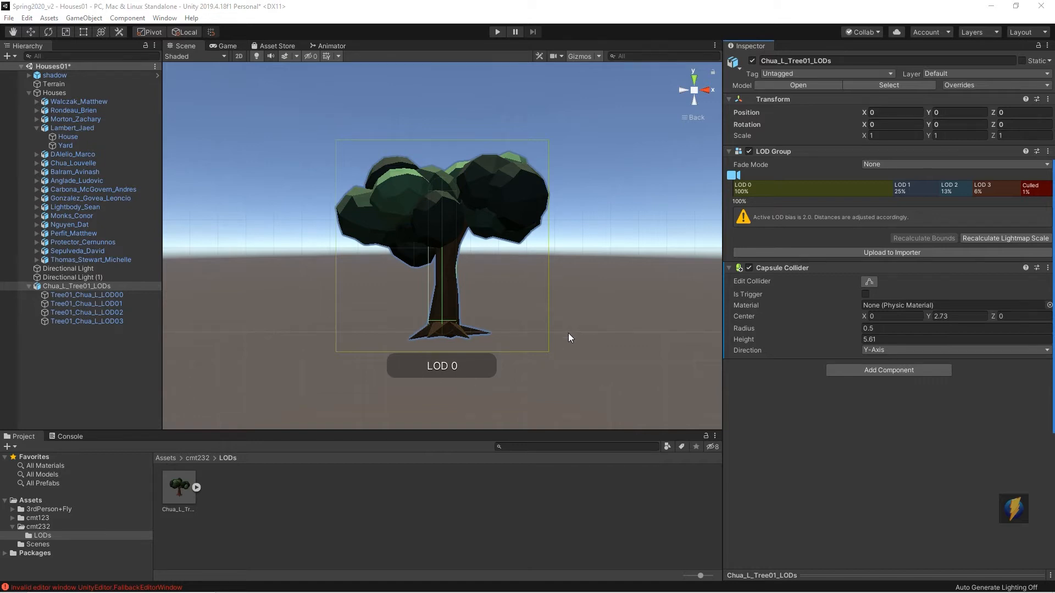
Step: Save the Tree01 LODs object as an original prefab in the LODs assets folder and delete its instance from the scene
left_click(28, 286)
left_click(70, 286)
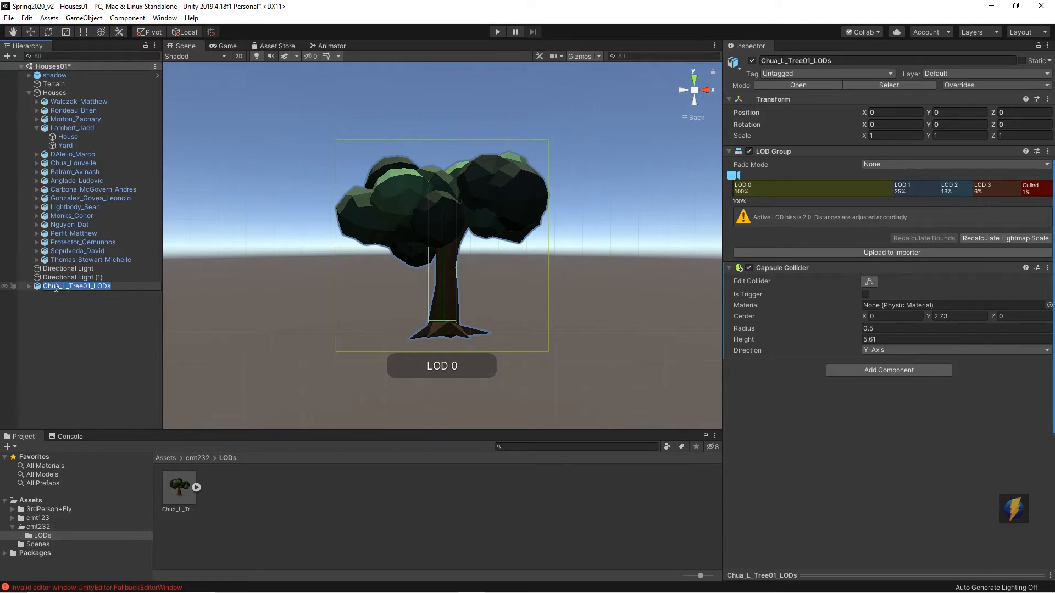
left_click_drag(35, 286, 249, 484)
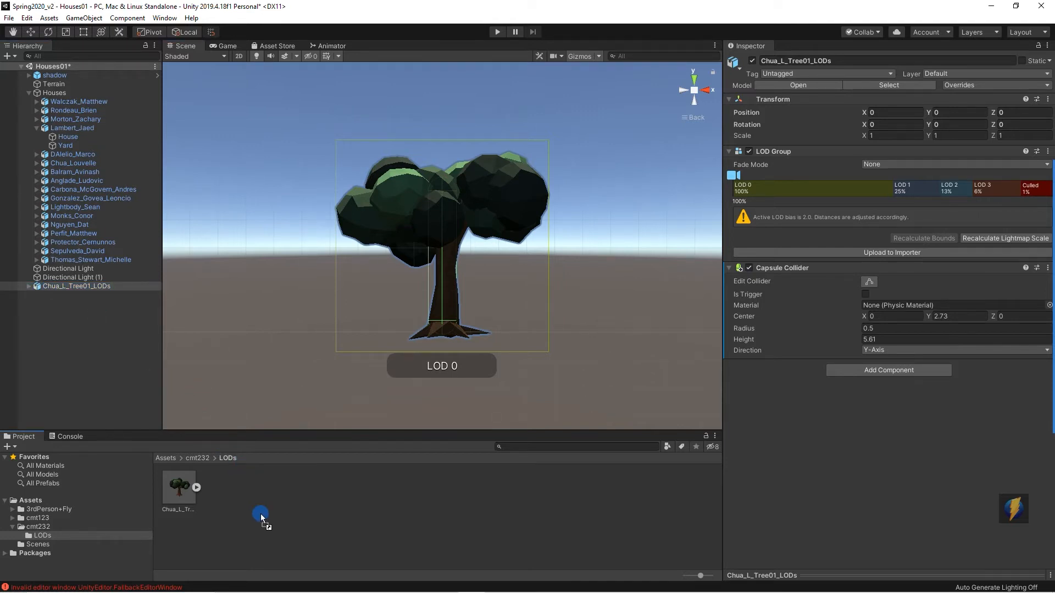
left_click_drag(261, 513, 260, 513)
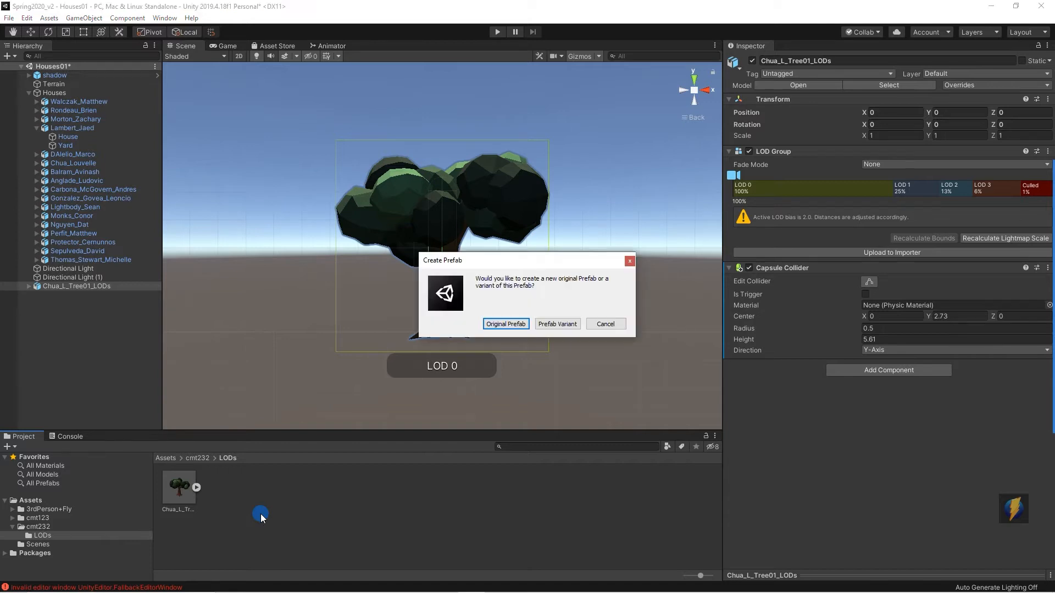
left_click(504, 324)
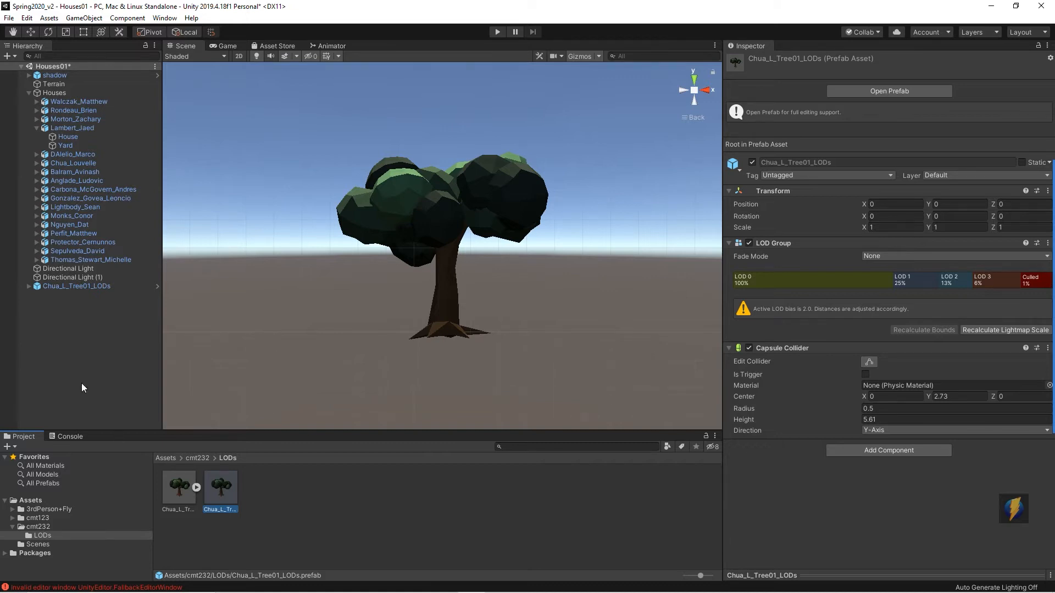
left_click(71, 286)
key("Delete")
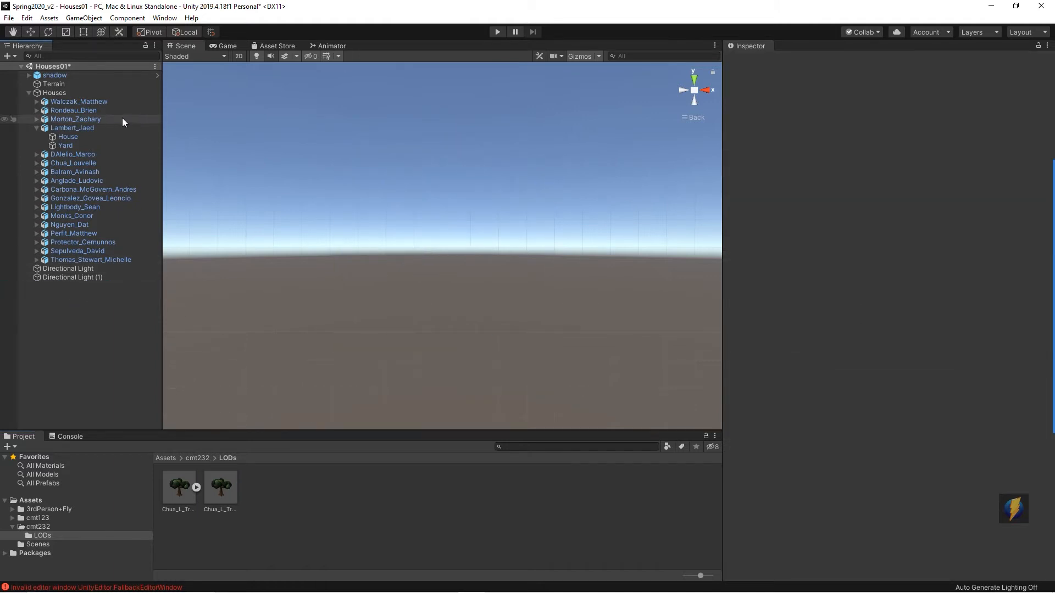
Step: Place two instances of the Tree01 LODs prefab on the terrain near the shadow character
double_click(55, 75)
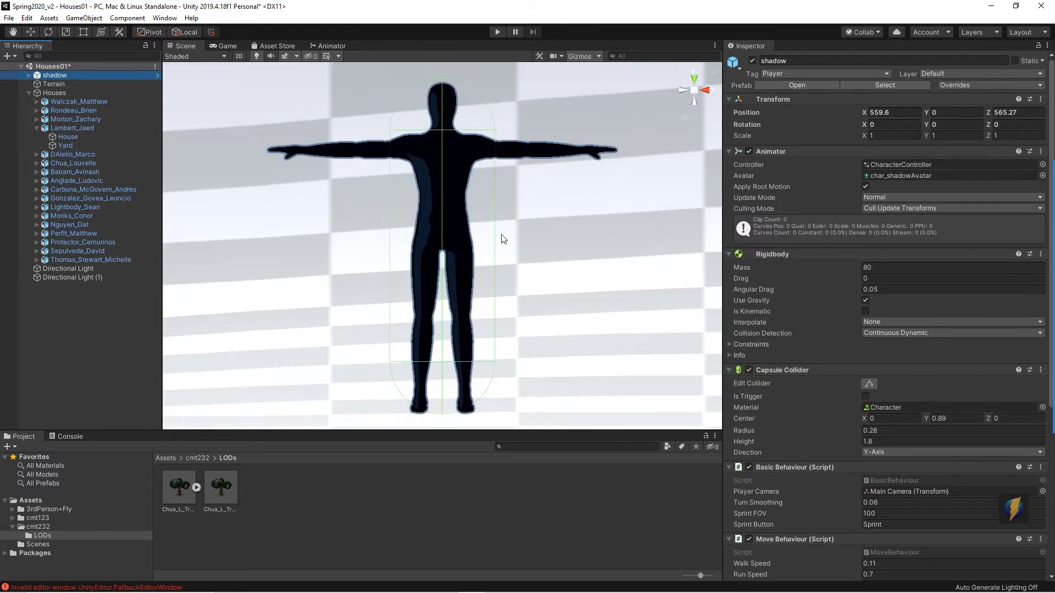
left_click_drag(687, 121, 360, 330, "alt")
left_click_drag(221, 487, 344, 220)
left_click_drag(215, 503, 544, 173)
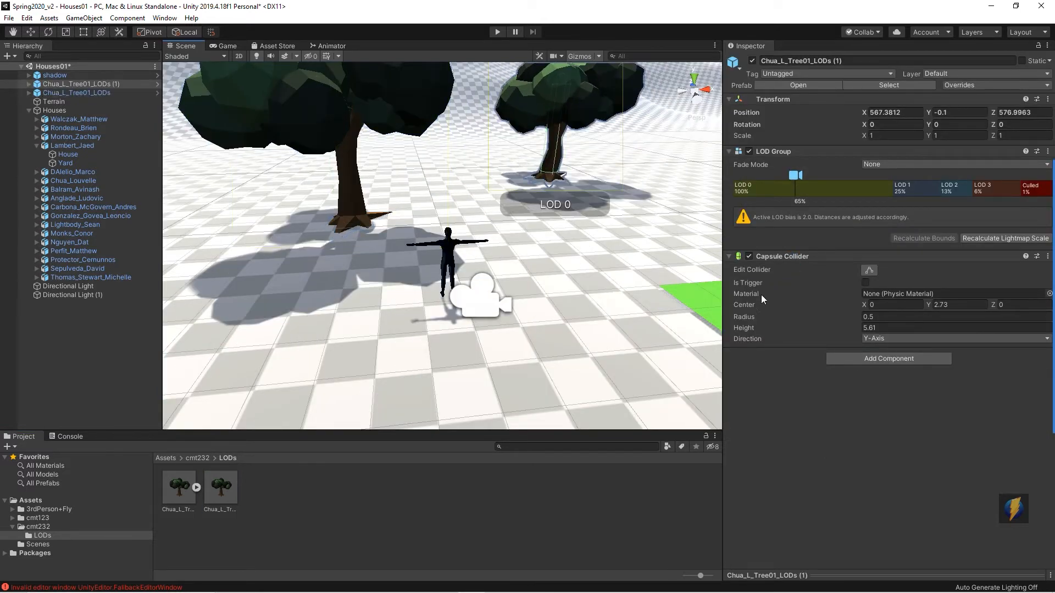
Step: Play the scene and run the character around the trees to test their collision and LOD switching at a distance, then stop playback
left_click(498, 32)
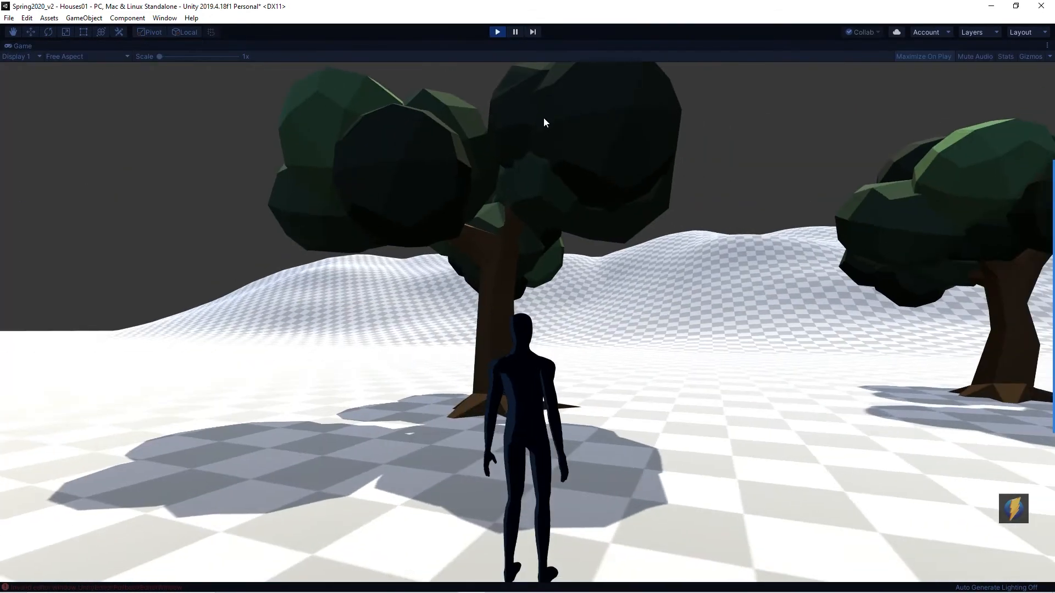
key("w")
key("d")
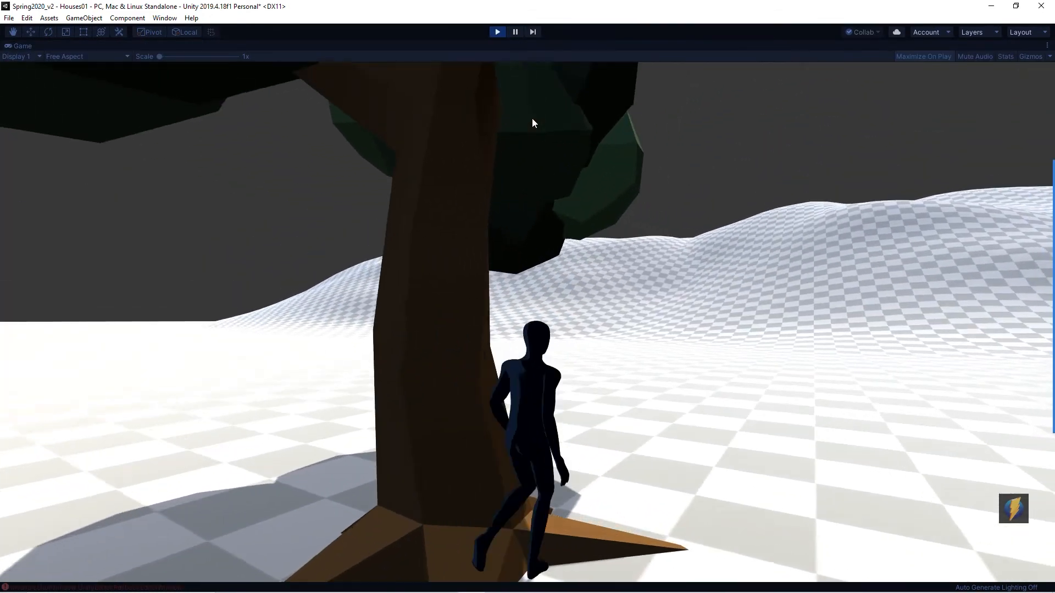
key("w")
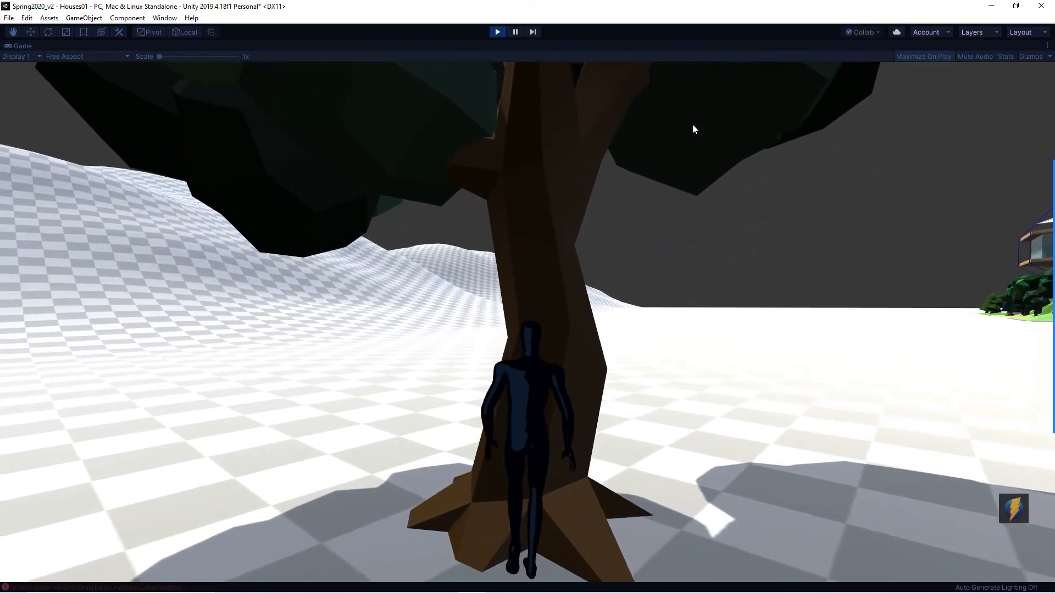
key("a")
key("d")
key("w")
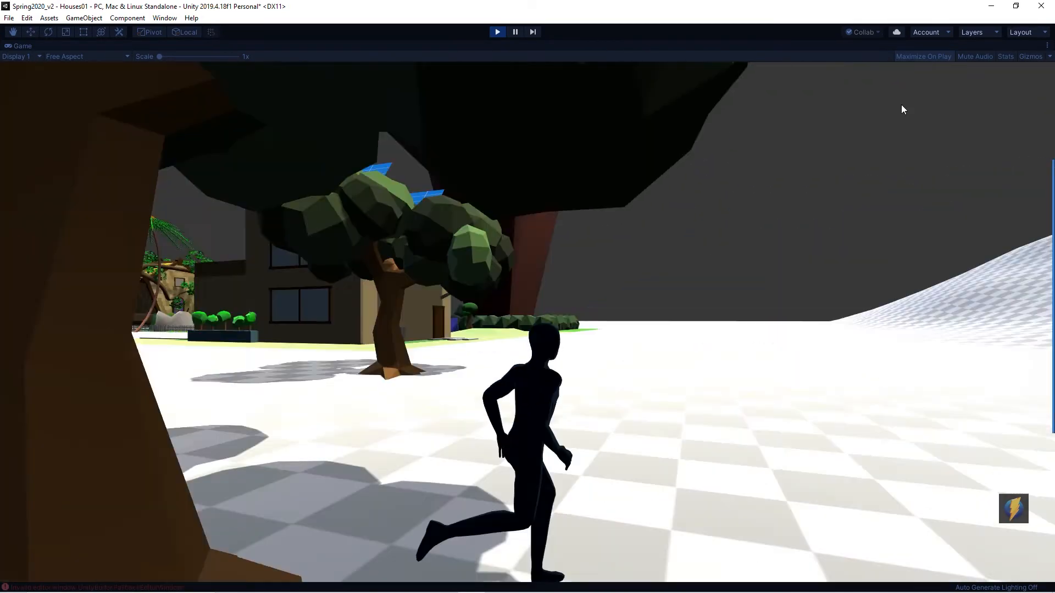
key("s")
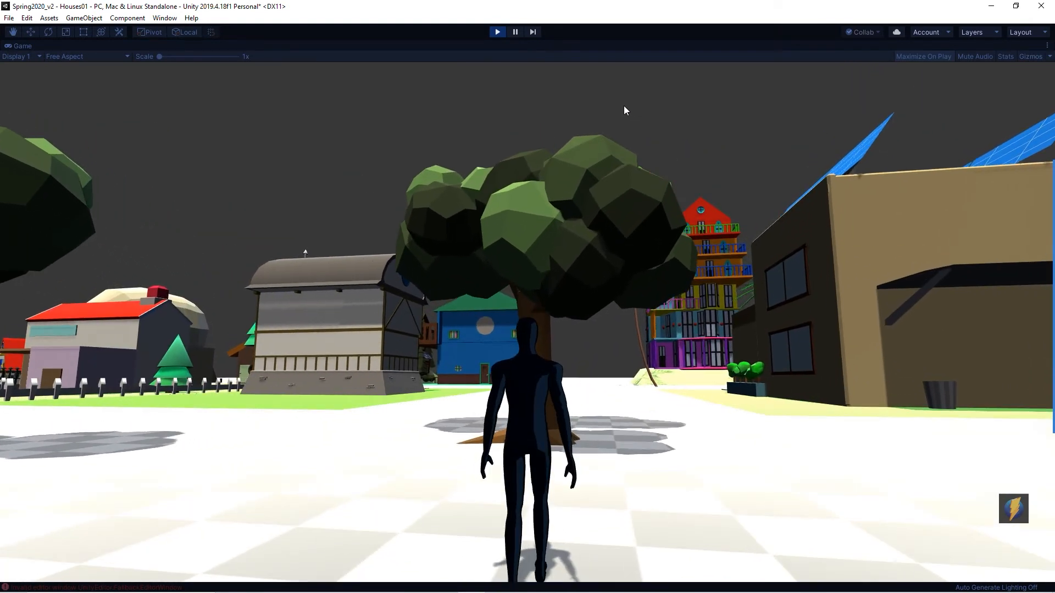
key("s")
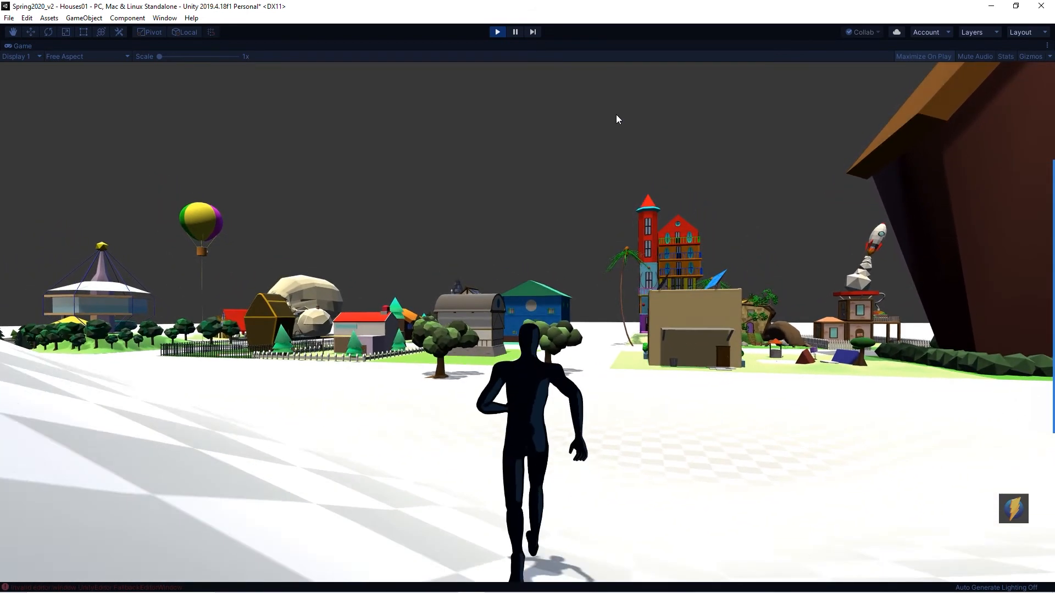
key("ctrl+p")
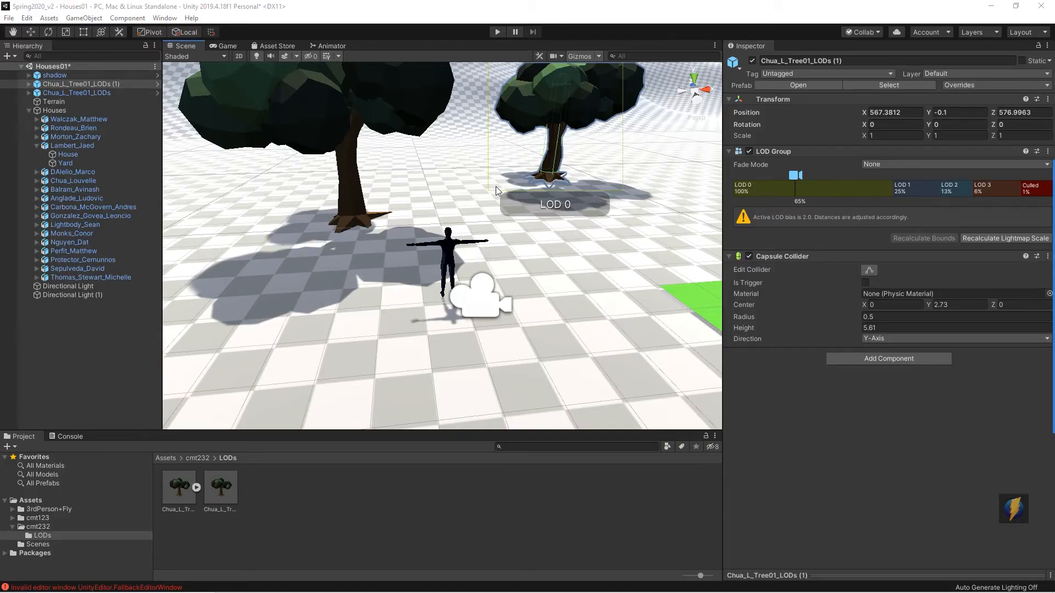
scroll(495, 212, "down", 5)
left_click_drag(538, 201, 480, 196, "alt")
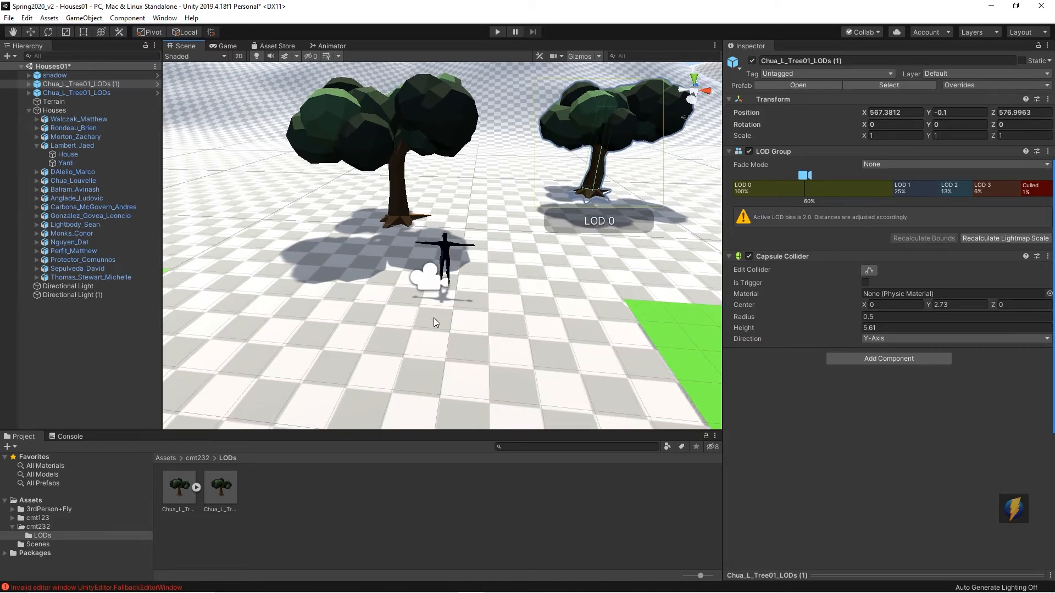
Step: Place a third instance of the Tree01 LODs prefab on the terrain in front of the two existing trees
scroll(434, 323, "down", 3)
left_click_drag(233, 480, 268, 344)
scroll(379, 339, "down", 4)
left_click_drag(461, 303, 360, 273, "alt")
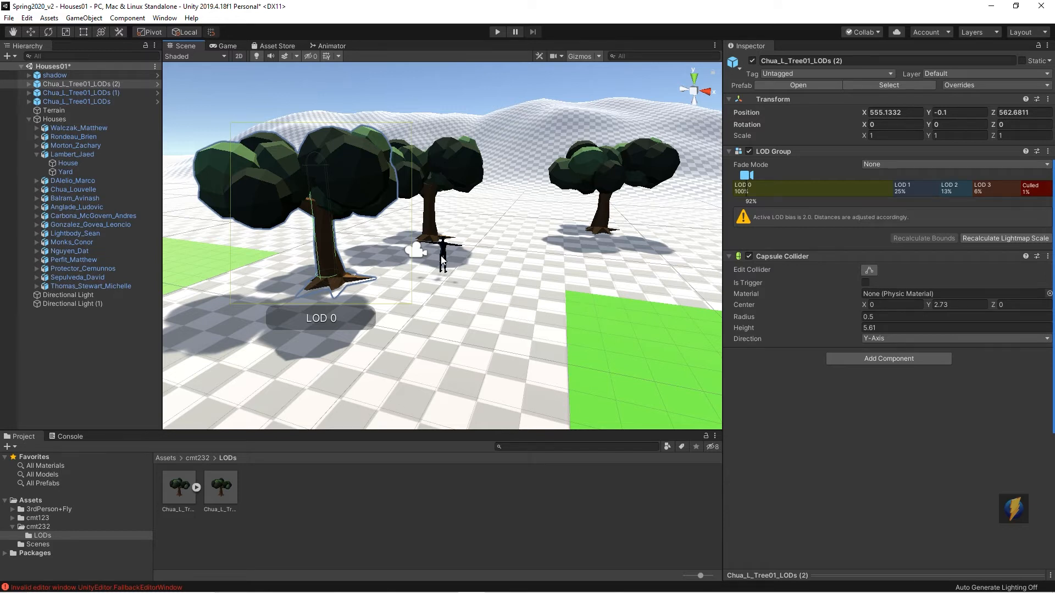
Step: Delete all three Tree01 LODs instances from the scene, leaving the terrain around the shadow character empty
key("Delete")
left_click(450, 186)
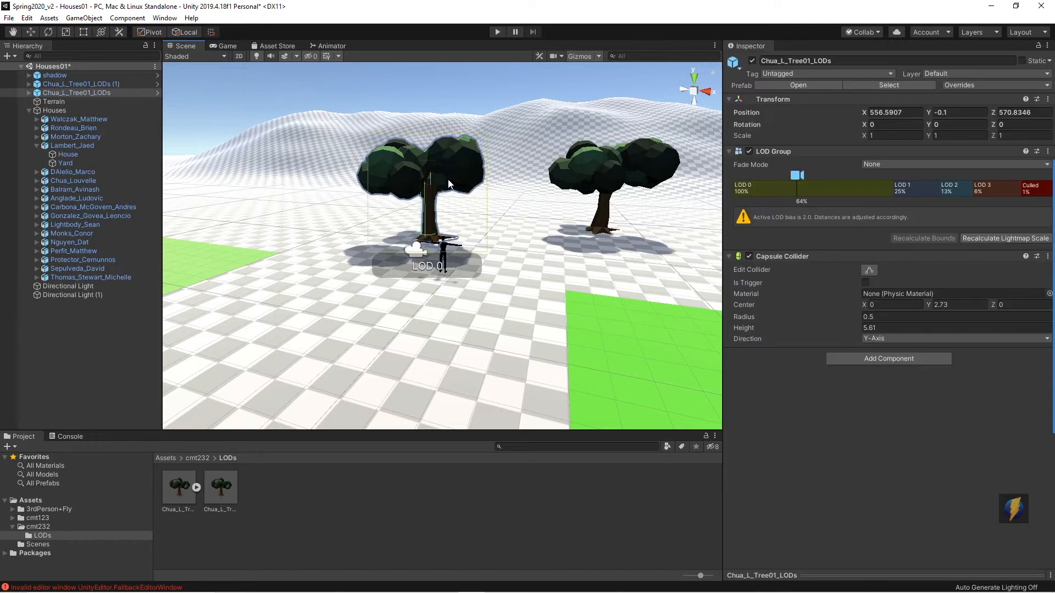
key("Delete")
left_click(642, 189)
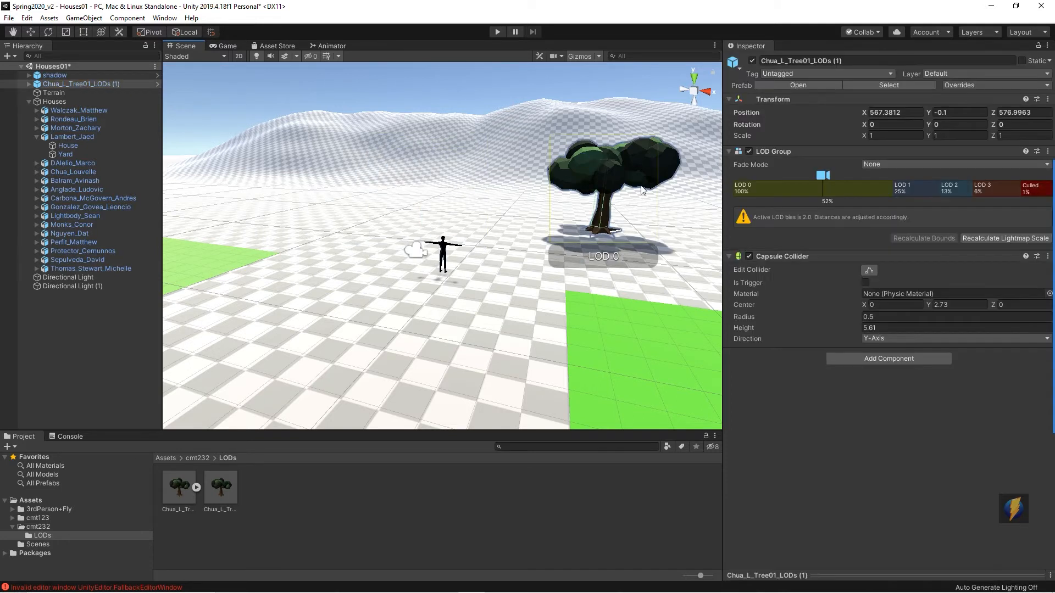
key("Delete")
left_click_drag(394, 238, 529, 223, "alt")
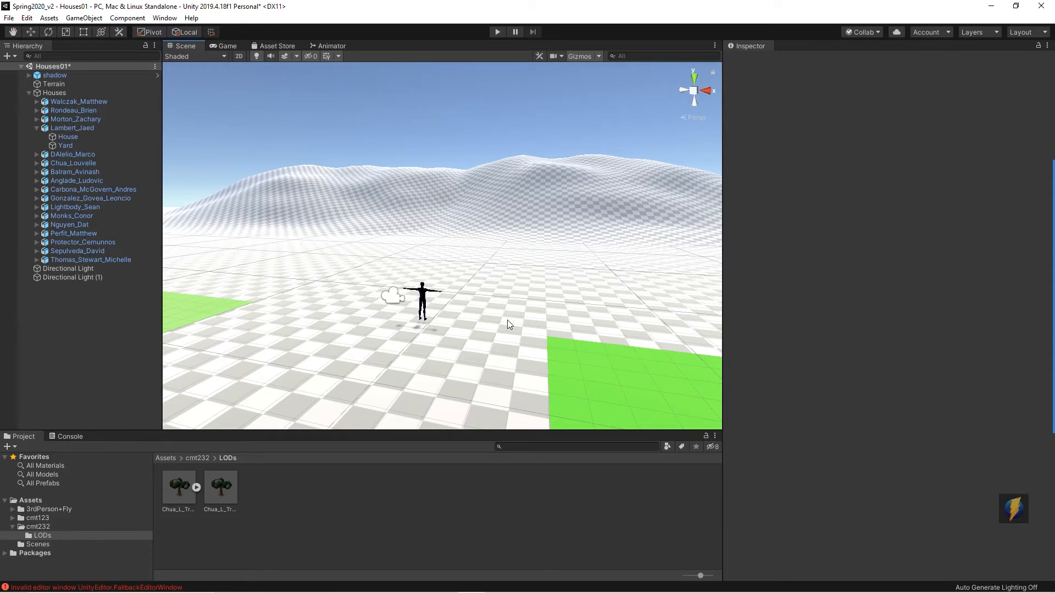
Step: Select the terrain to work with its Paint Trees tool
left_click(529, 209)
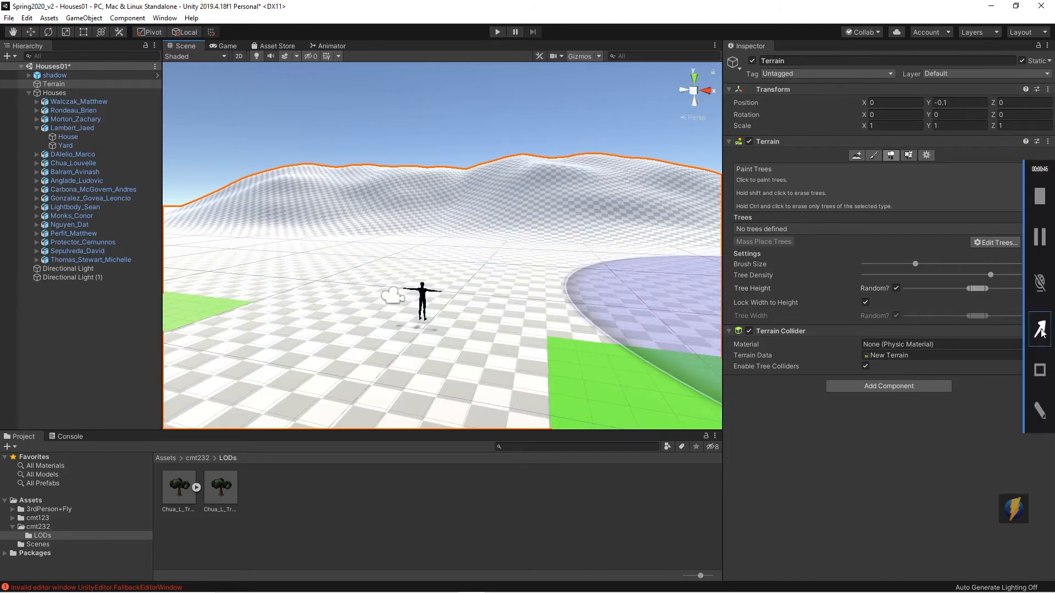
left_click(1032, 328)
left_click_drag(857, 486, 891, 165)
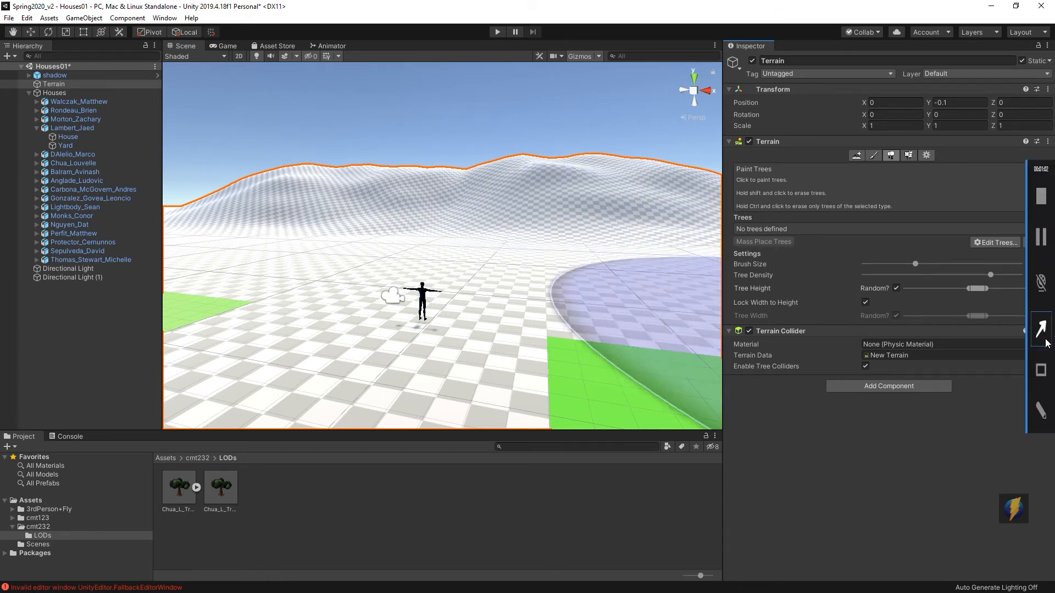
left_click(1036, 333)
mouse_move(765, 467)
left_mouse_down()
mouse_move(753, 261)
mouse_move(761, 230)
mouse_move(784, 234)
left_mouse_up()
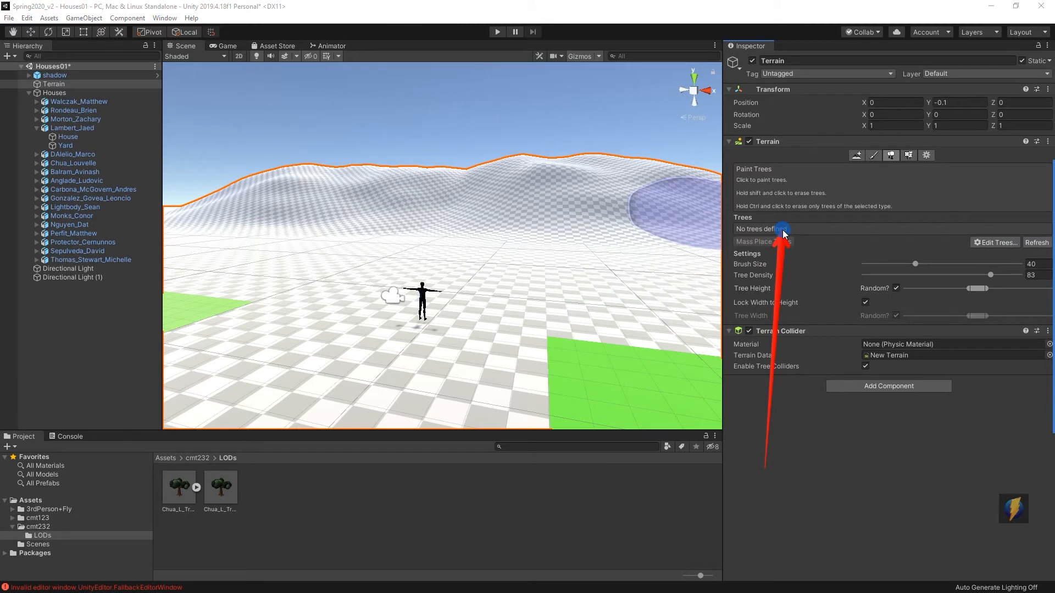
mouse_move(785, 234)
left_mouse_down()
mouse_move(365, 212)
mouse_move(558, 212)
mouse_move(849, 270)
mouse_move(846, 259)
left_mouse_up()
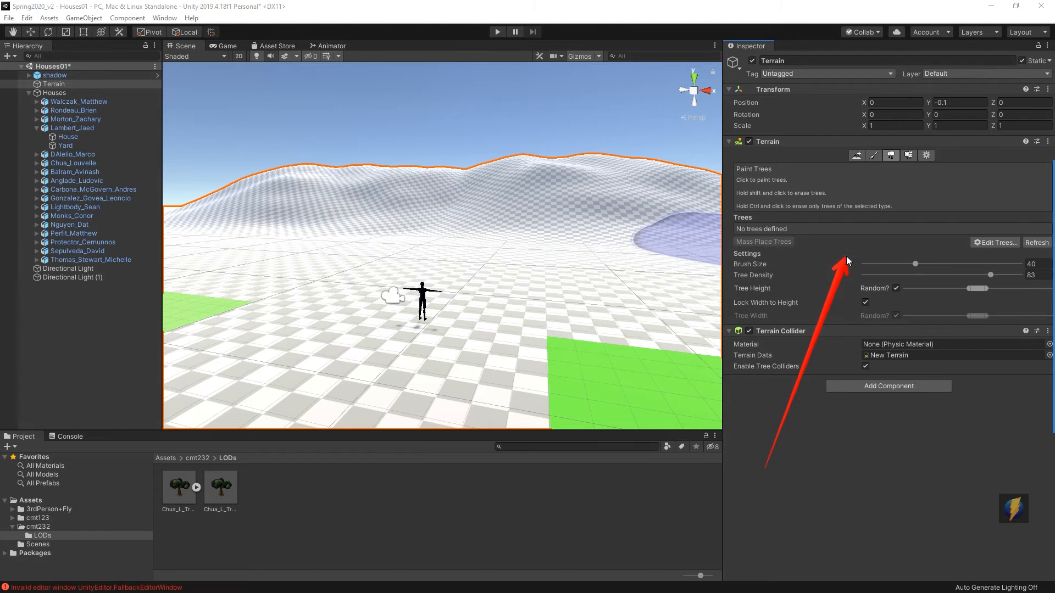
mouse_move(1050, 302)
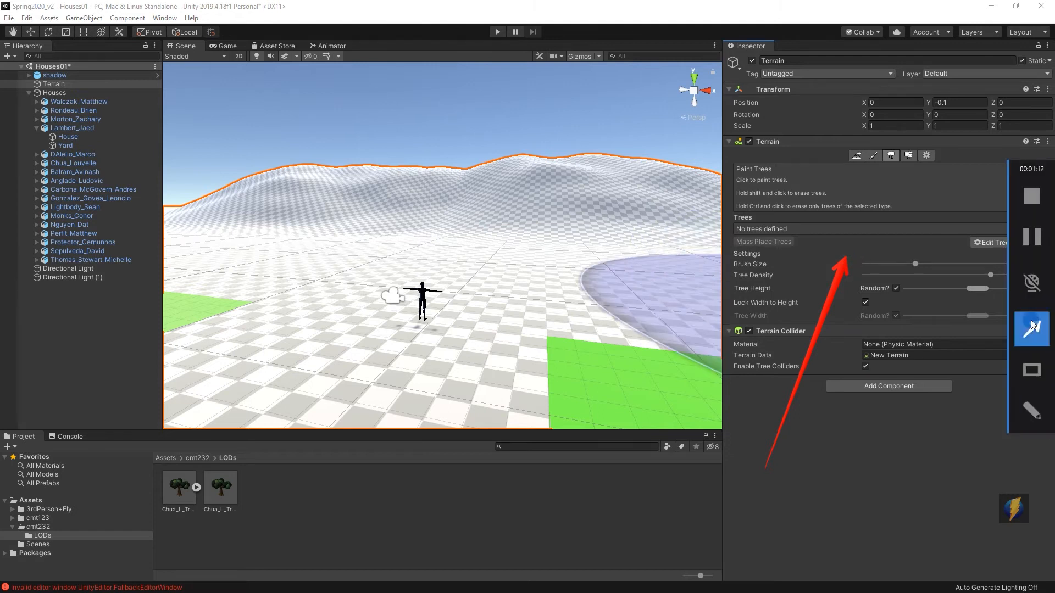
left_click_drag(933, 471, 982, 242)
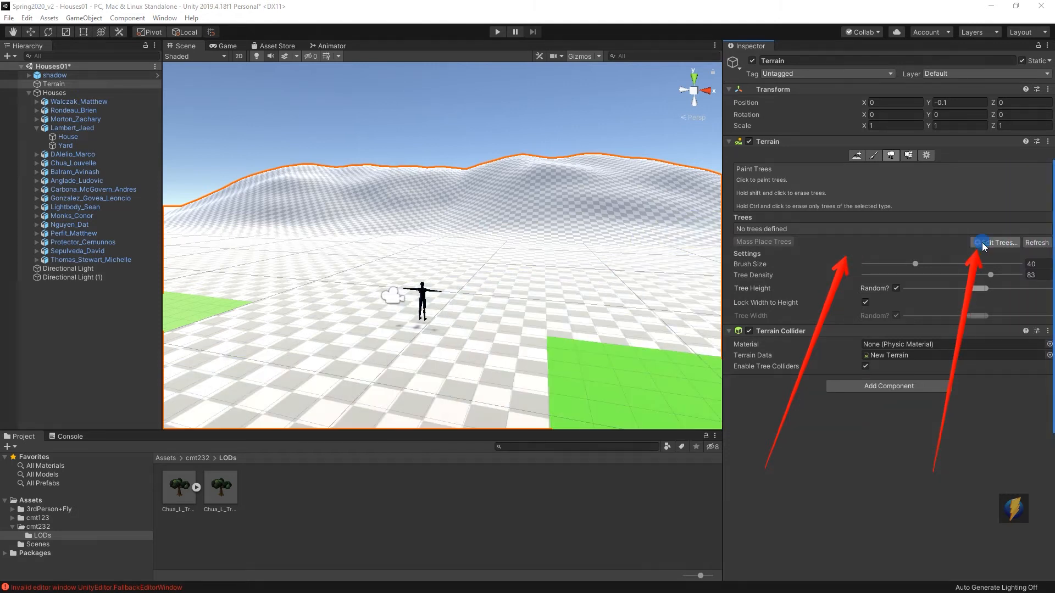
Step: Add the Tree01 LODs prefab from the LODs assets folder to the terrain's list of paintable trees
left_click(981, 242)
left_click(995, 242)
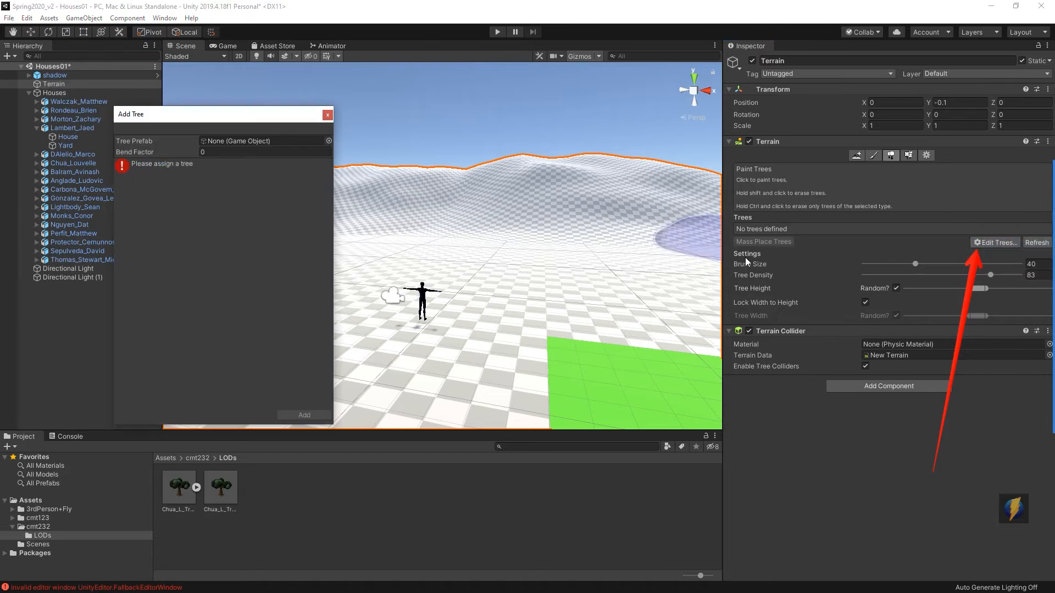
left_click_drag(190, 118, 466, 153)
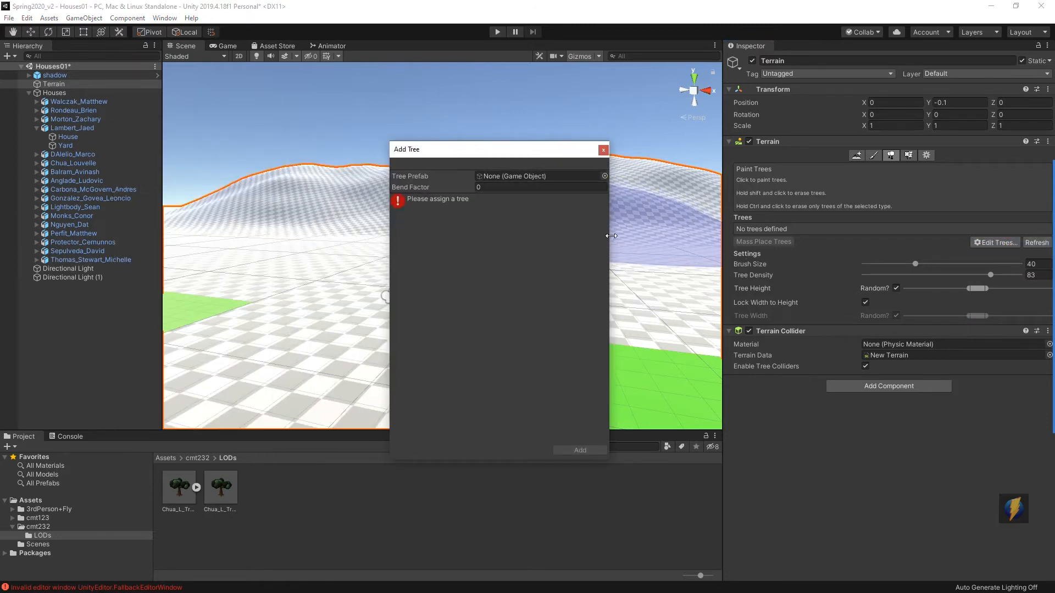
left_click(605, 176)
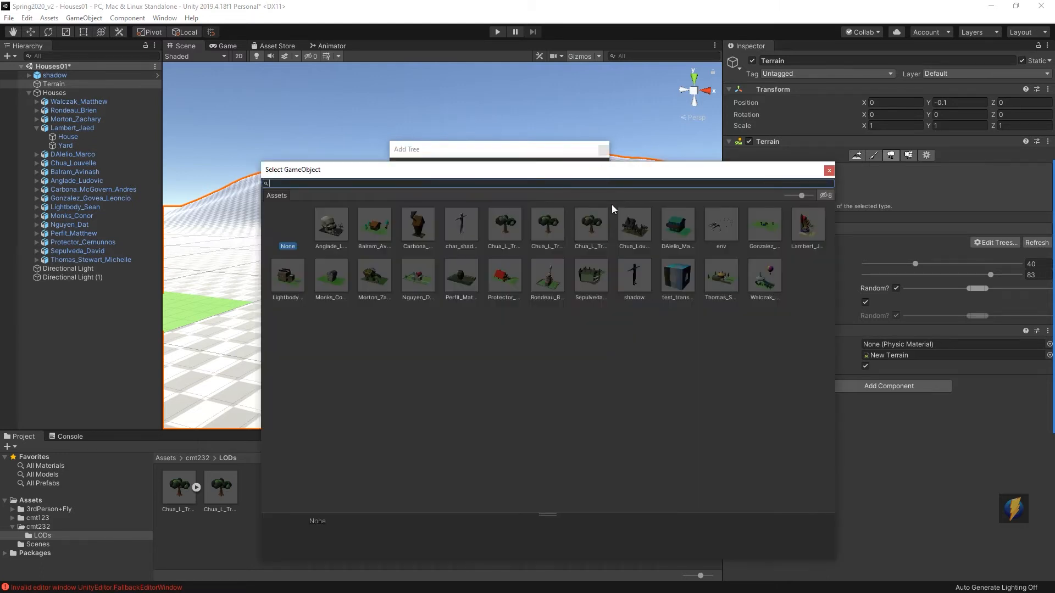
left_click(589, 229)
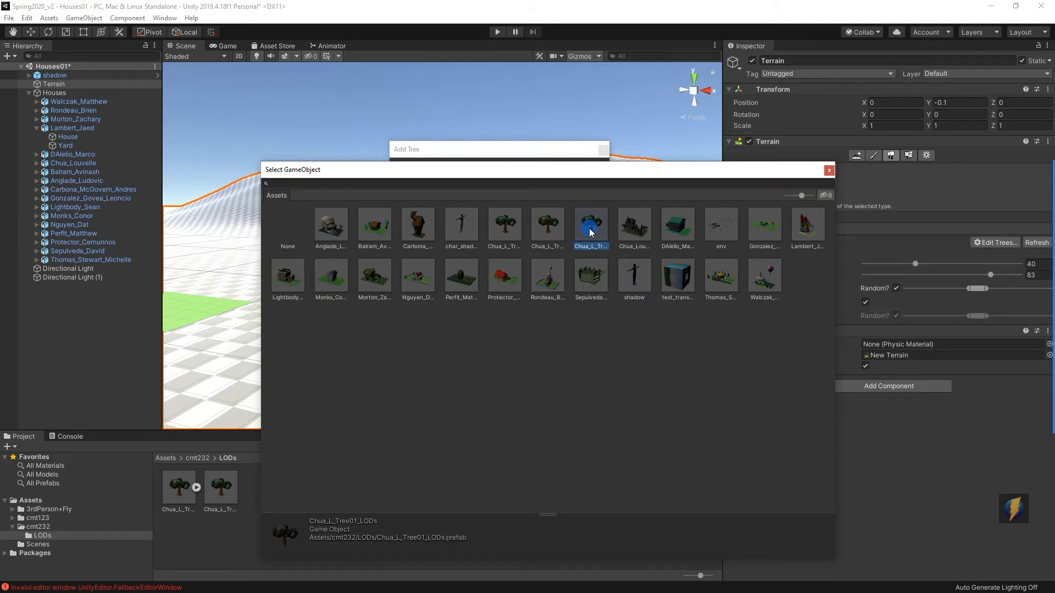
left_click(549, 226)
left_click_drag(612, 170, 573, 116)
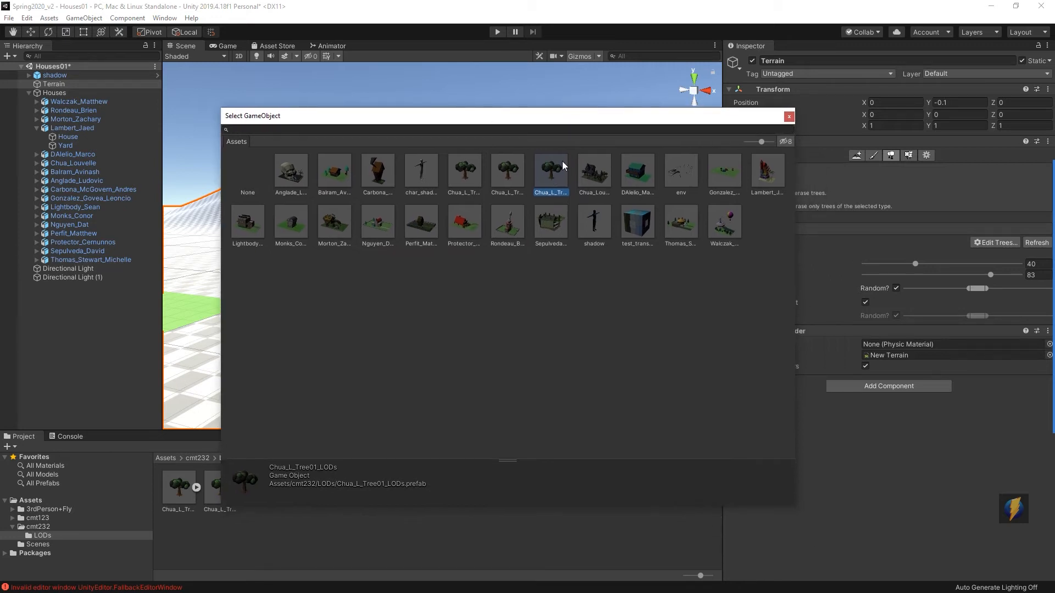
double_click(552, 173)
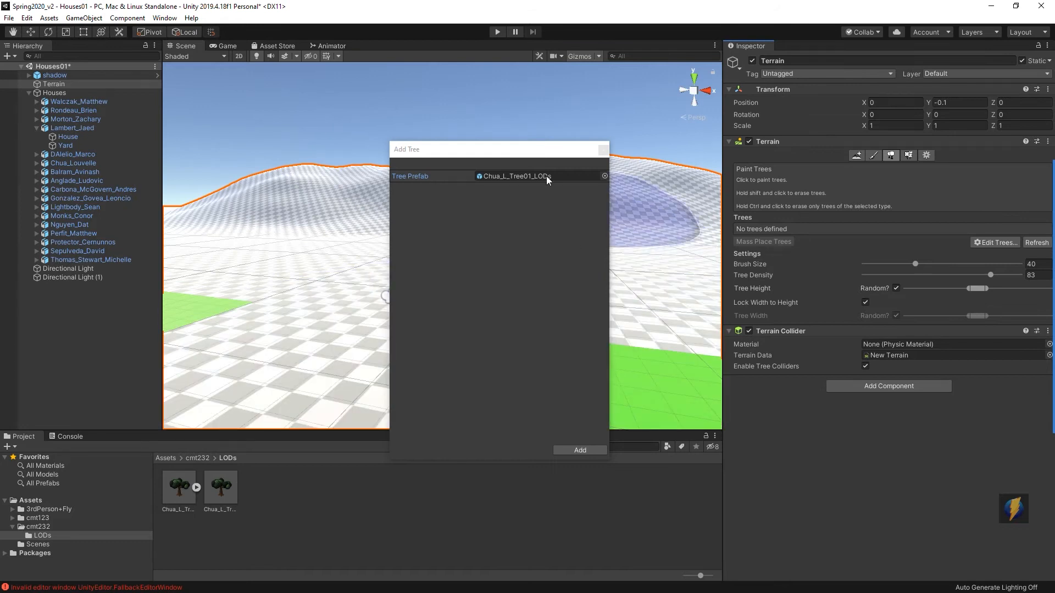
left_click(586, 449)
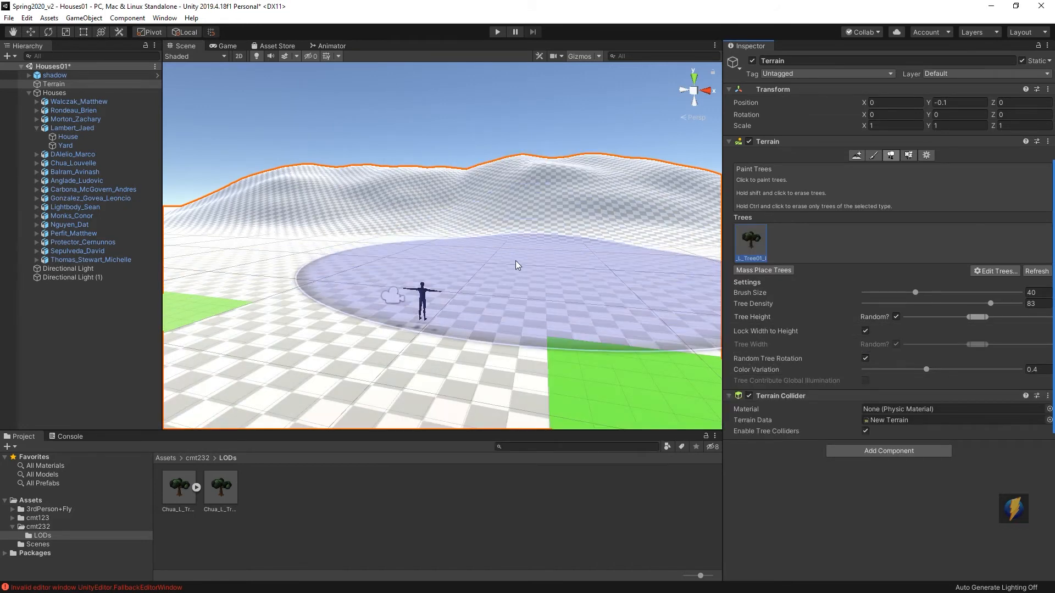
Step: Paint a dense forest of Tree01 LODs trees on the terrain around and behind the shadow character
mouse_move(398, 248)
left_mouse_down()
mouse_move(463, 239)
mouse_move(500, 250)
mouse_move(487, 254)
mouse_move(493, 282)
left_mouse_up()
scroll(493, 283, "down", 10)
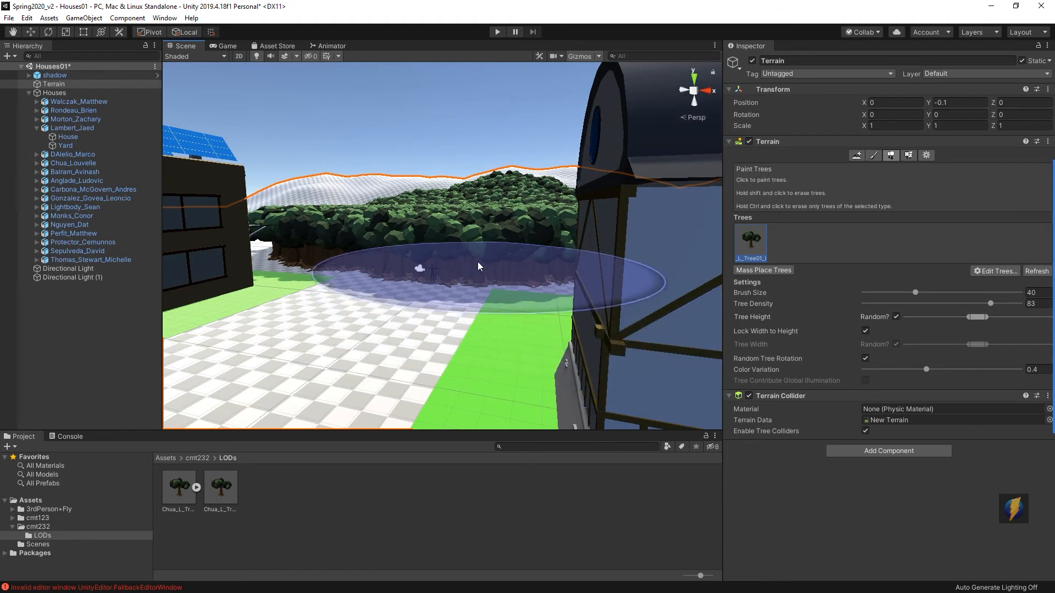
Step: Play the scene and run the character around the dense forest to test it, then stop playback
mouse_move(451, 235)
left_mouse_down("alt")
mouse_move(459, 420)
mouse_move(472, 197)
mouse_move(464, 269)
left_mouse_up("alt")
left_click(497, 32)
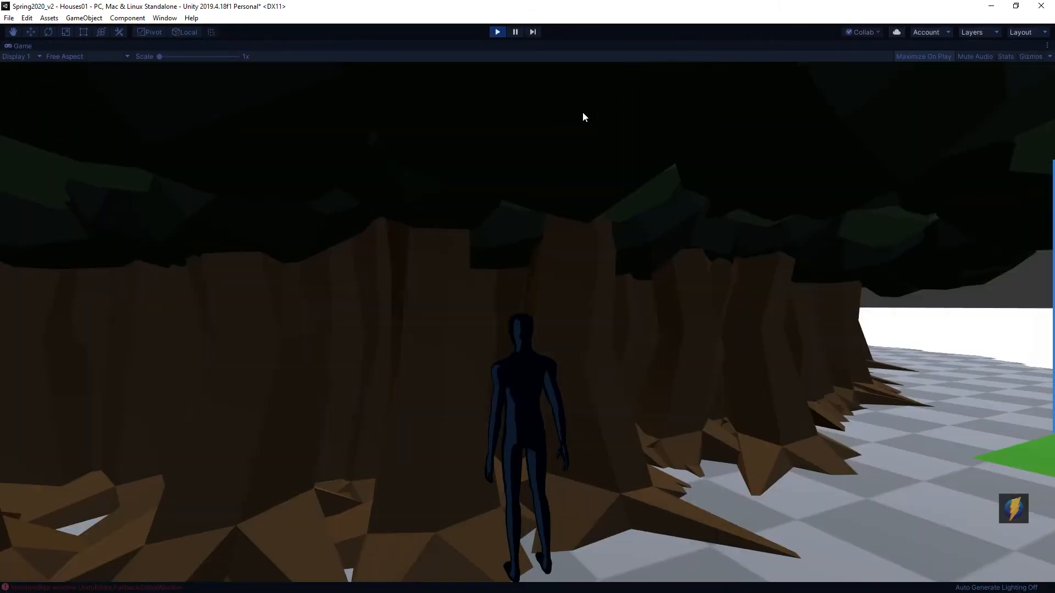
key("w")
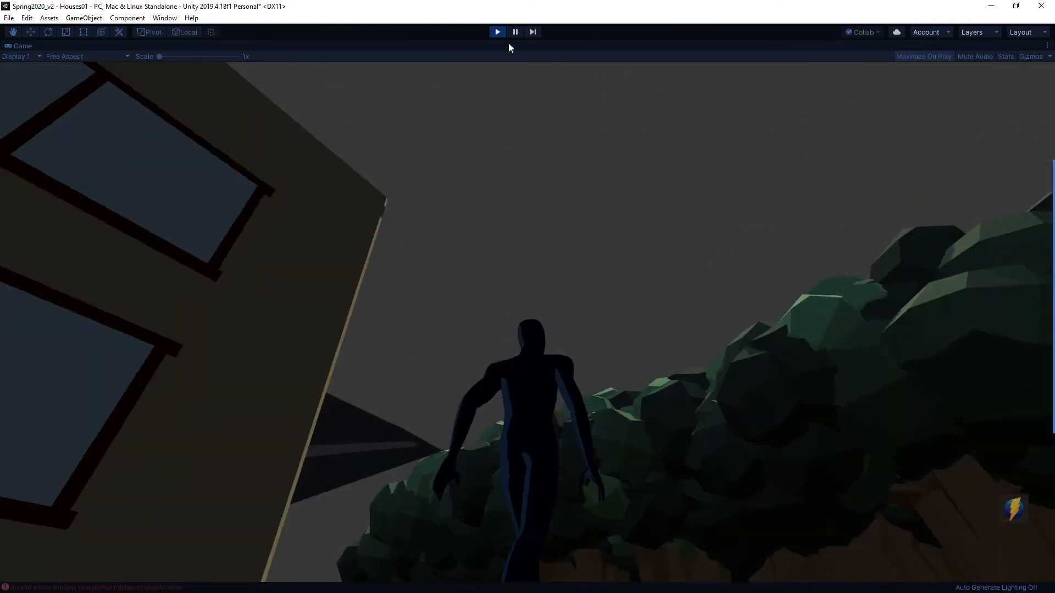
left_click(498, 33)
Step: Examine the painted forest from above, then reactivate tree painting and erase all of its Tree01 LODs trees from the terrain
left_click_drag(511, 193, 522, 294, "alt")
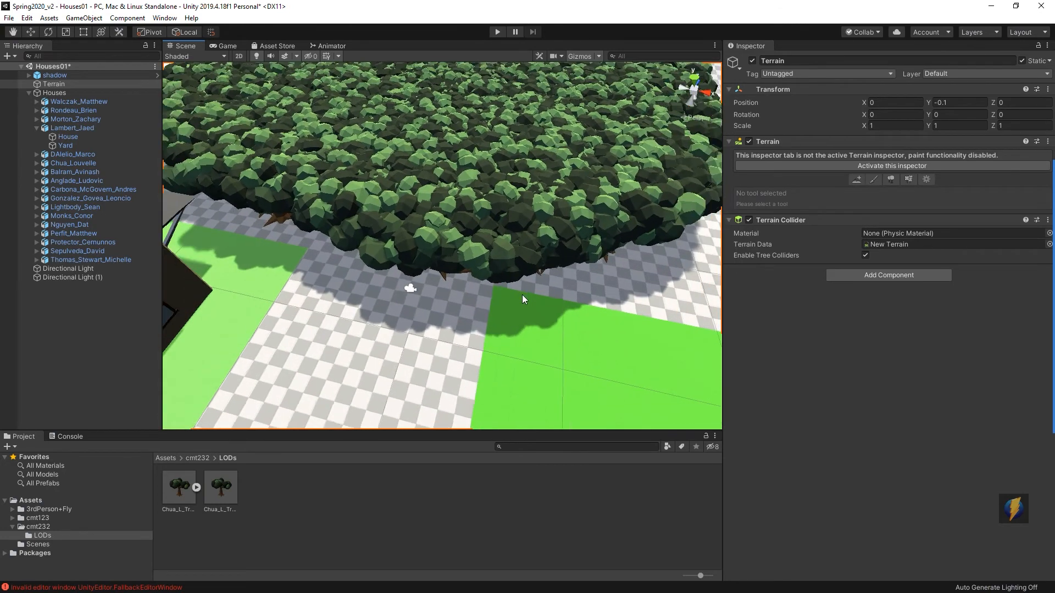
scroll(522, 294, "down", 10)
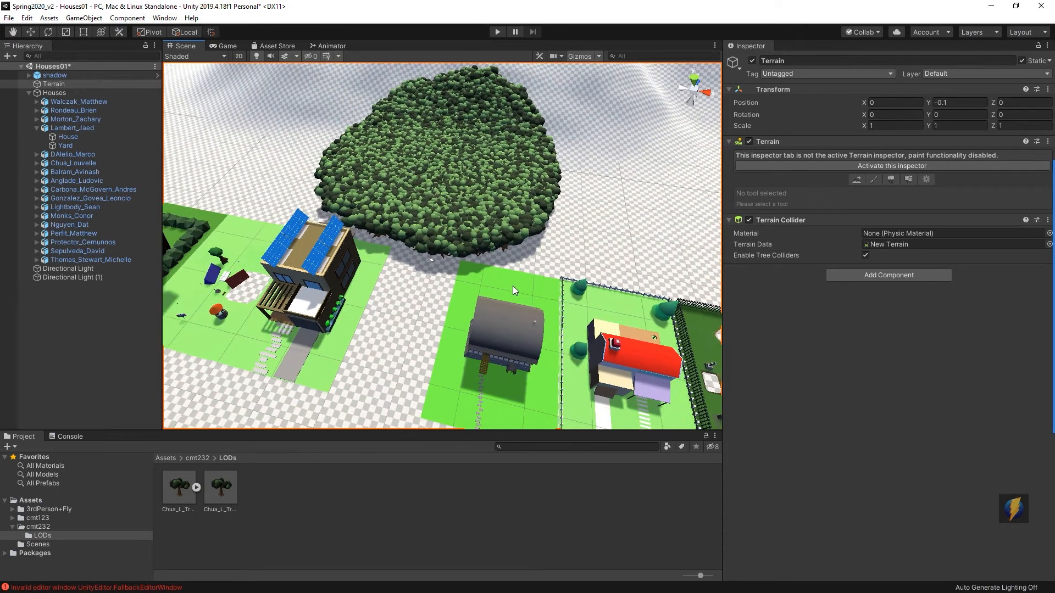
scroll(513, 288, "down", 10)
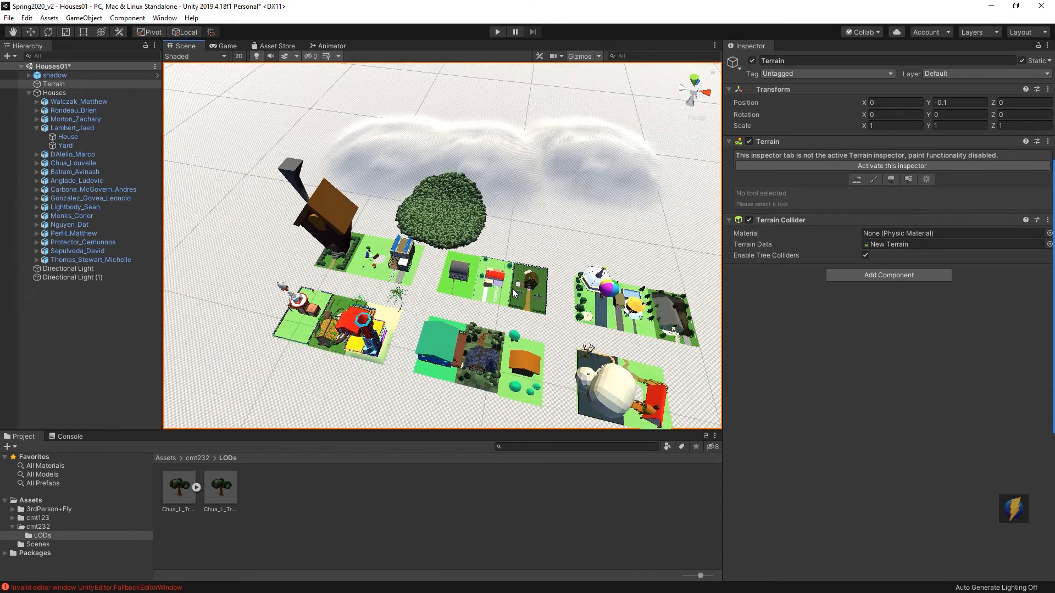
scroll(512, 292, "up", 10)
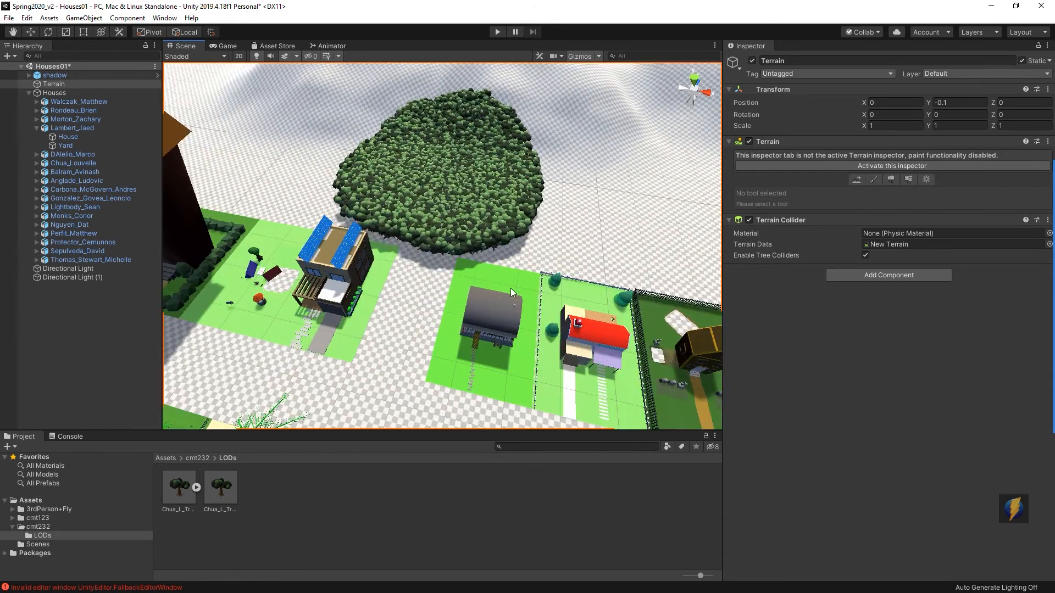
scroll(510, 287, "up", 5)
left_click_drag(520, 241, 551, 251, "alt")
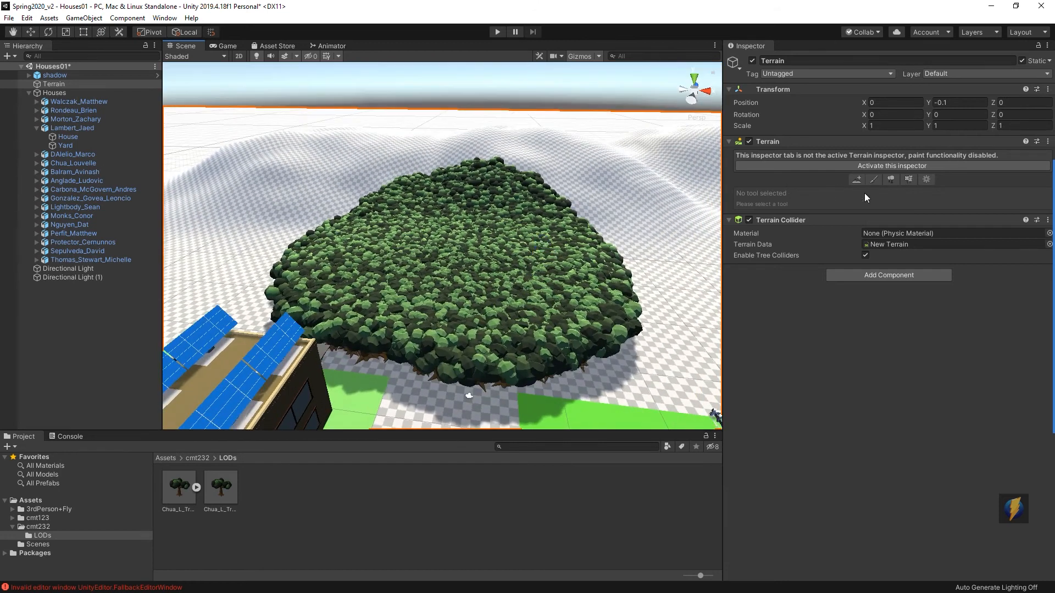
left_click(872, 166)
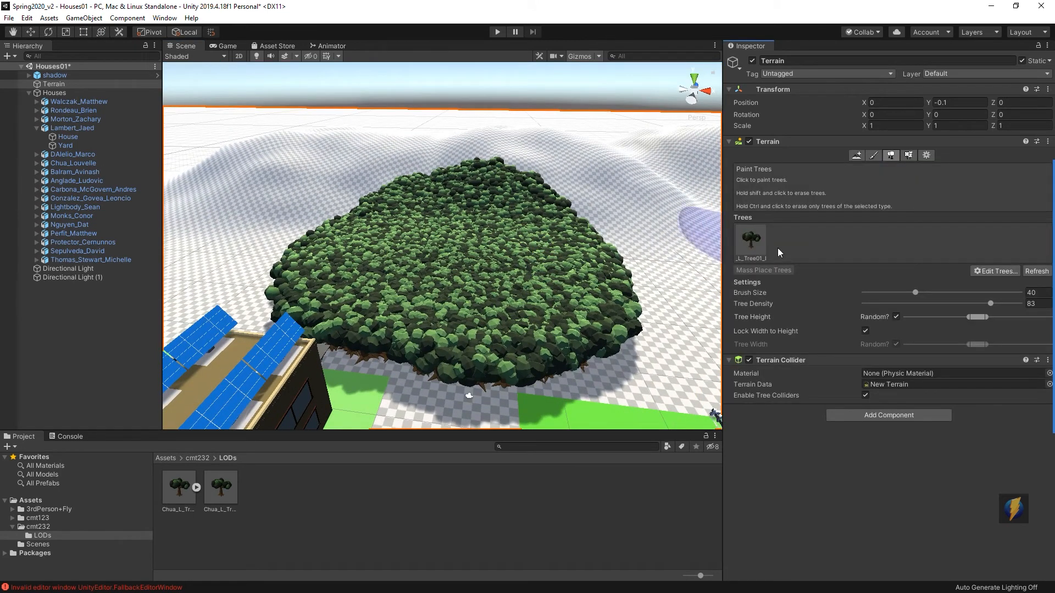
left_click(751, 242)
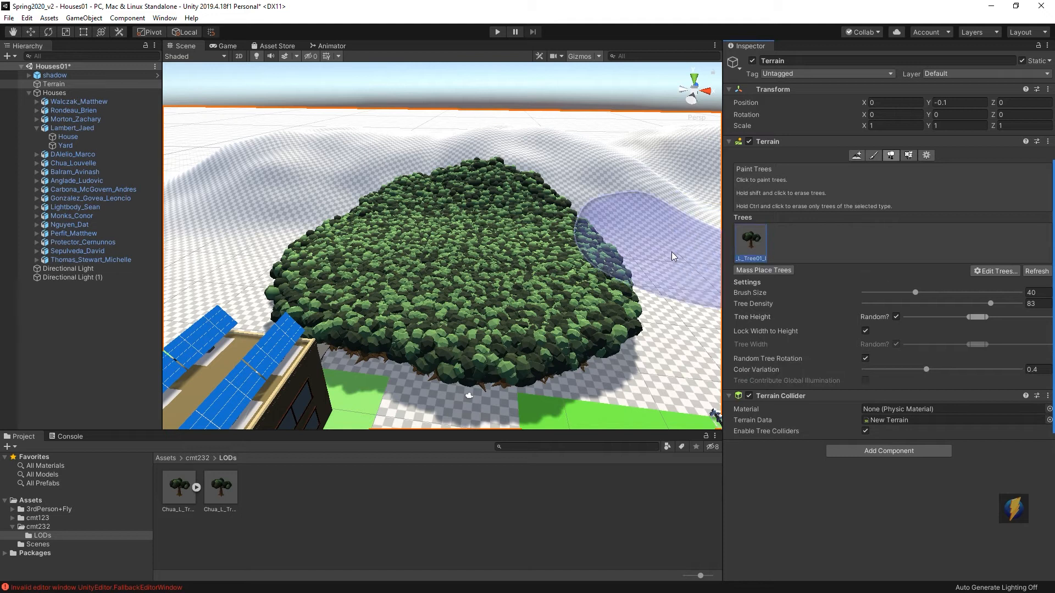
mouse_move(642, 235)
left_mouse_down("shift")
mouse_move(599, 258)
mouse_move(344, 293)
mouse_move(353, 240)
mouse_move(497, 198)
mouse_move(591, 291)
mouse_move(484, 328)
left_mouse_up("shift")
middle_click_drag(485, 328, 492, 227)
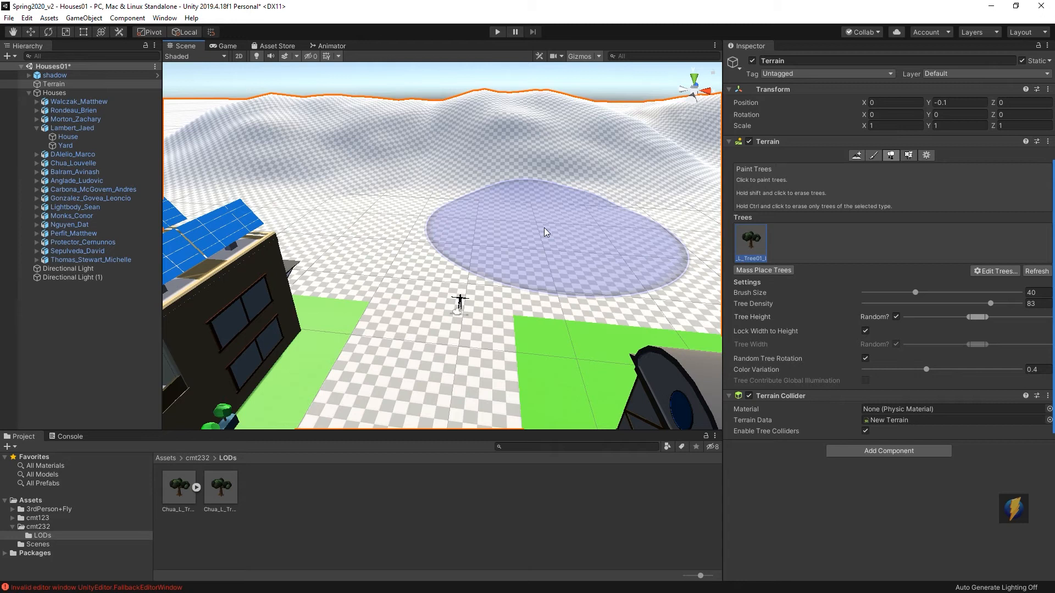
Step: Set the Tree Density to 10 and paint a sparser Tree01 LODs forest on the terrain behind the character
left_click(1036, 331)
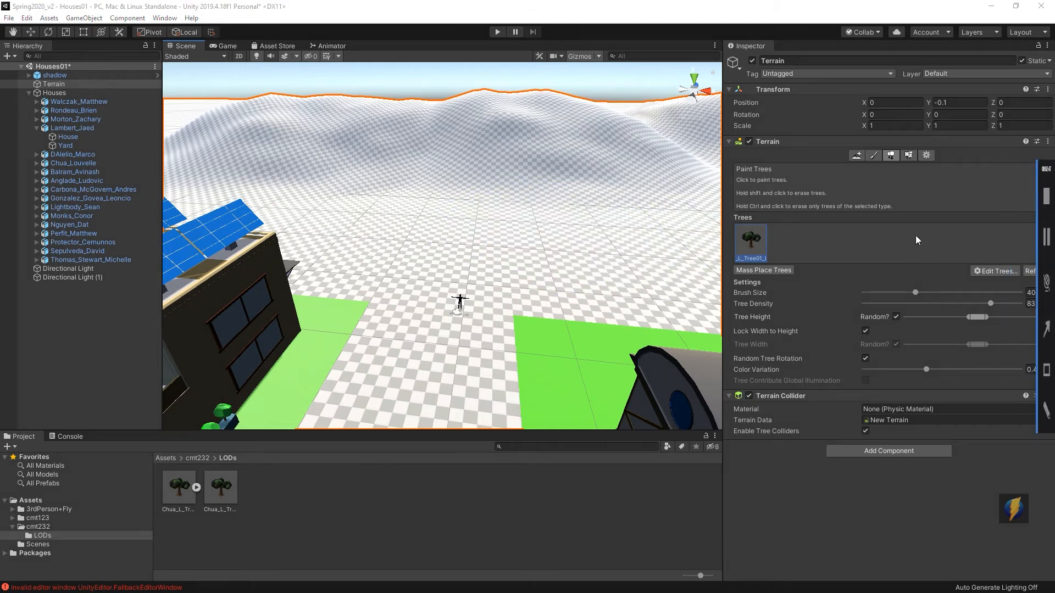
mouse_move(914, 227)
left_mouse_down()
mouse_move(868, 294)
mouse_move(979, 298)
mouse_move(834, 303)
left_mouse_up()
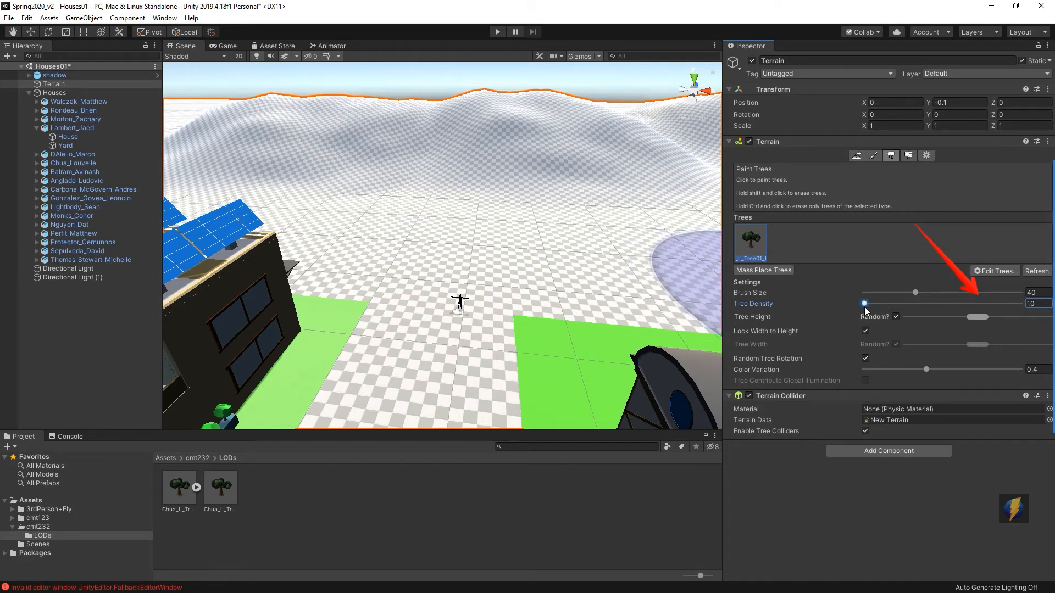
left_click_drag(404, 219, 575, 212)
left_click_drag(519, 248, 514, 176, "alt")
Step: Play the scene and run the character through the sparser forest to test it, then stop playback
left_click(498, 33)
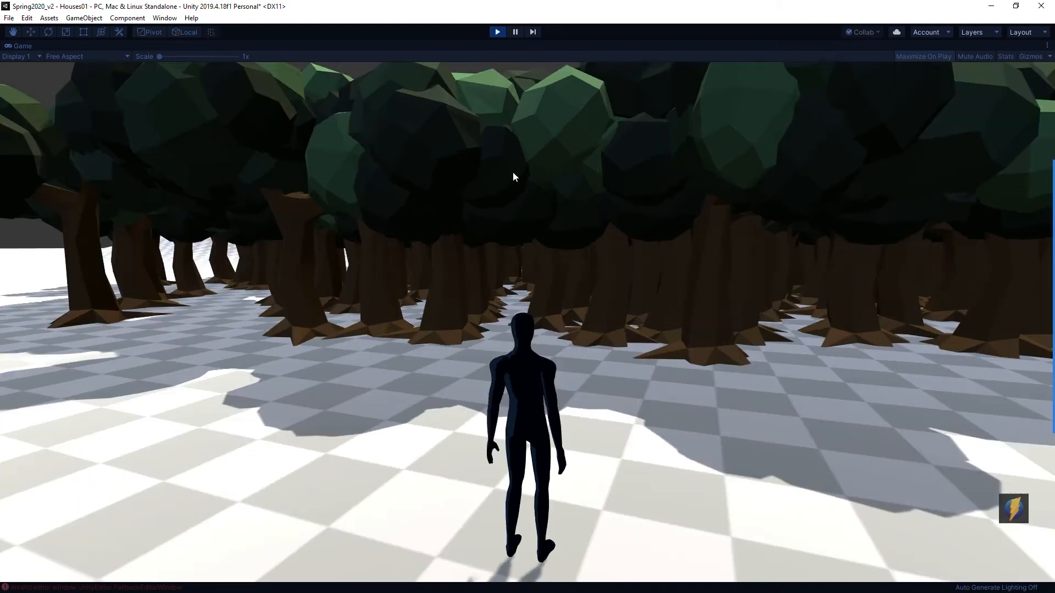
key("w")
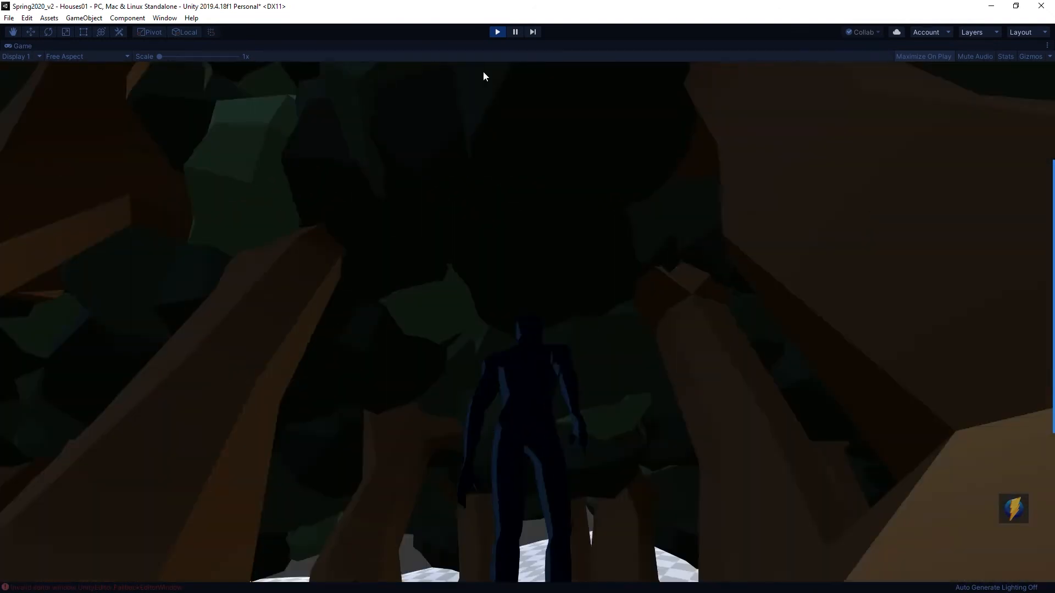
left_click(497, 31)
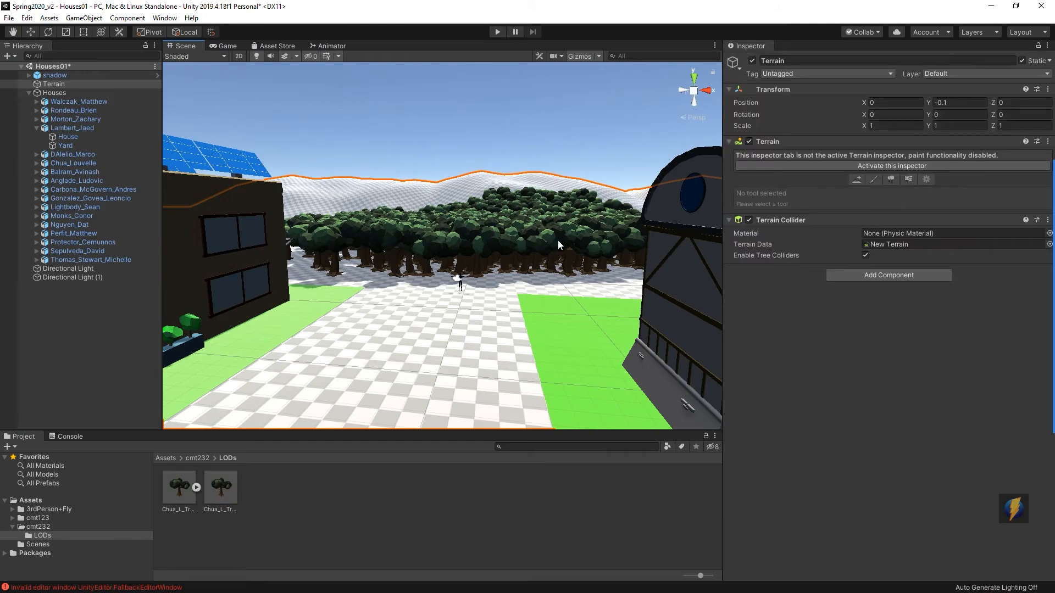
Step: Undo the last tree painting and reactivate the terrain's Paint Trees tool with the Tree01 LODs tree selected
key("ctrl+z")
mouse_move(498, 235)
left_mouse_down("alt")
mouse_move(508, 311)
mouse_move(593, 290)
left_mouse_up("alt")
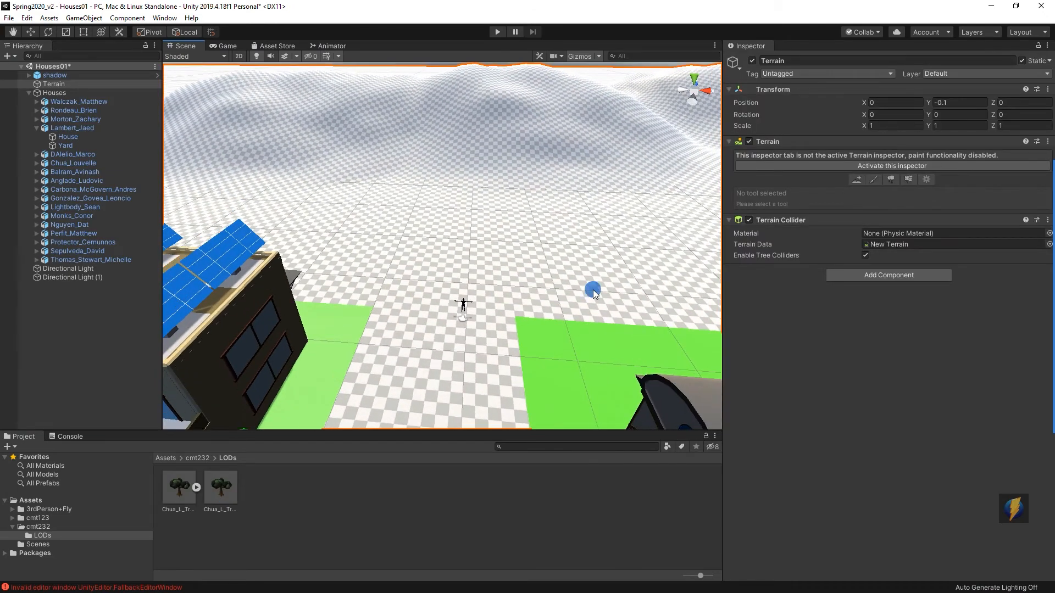
left_click(873, 165)
left_click(747, 235)
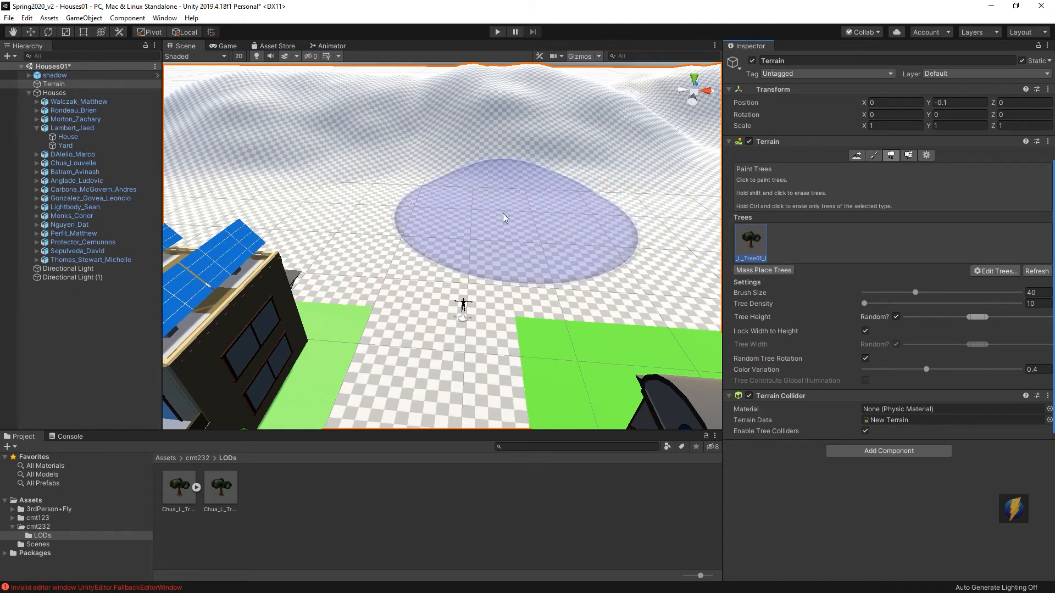
left_click(384, 205)
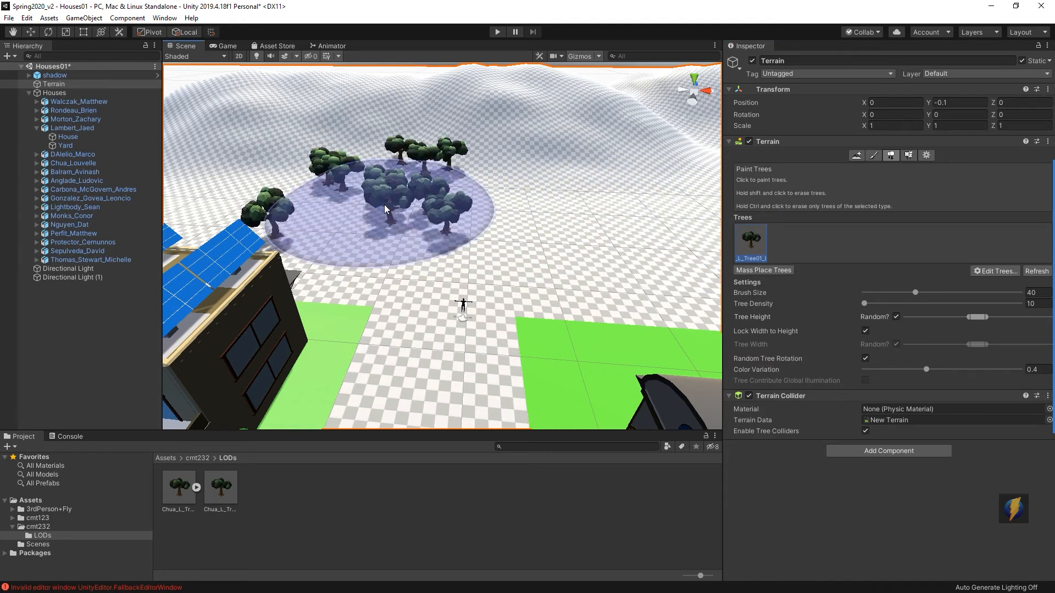
left_click(572, 199)
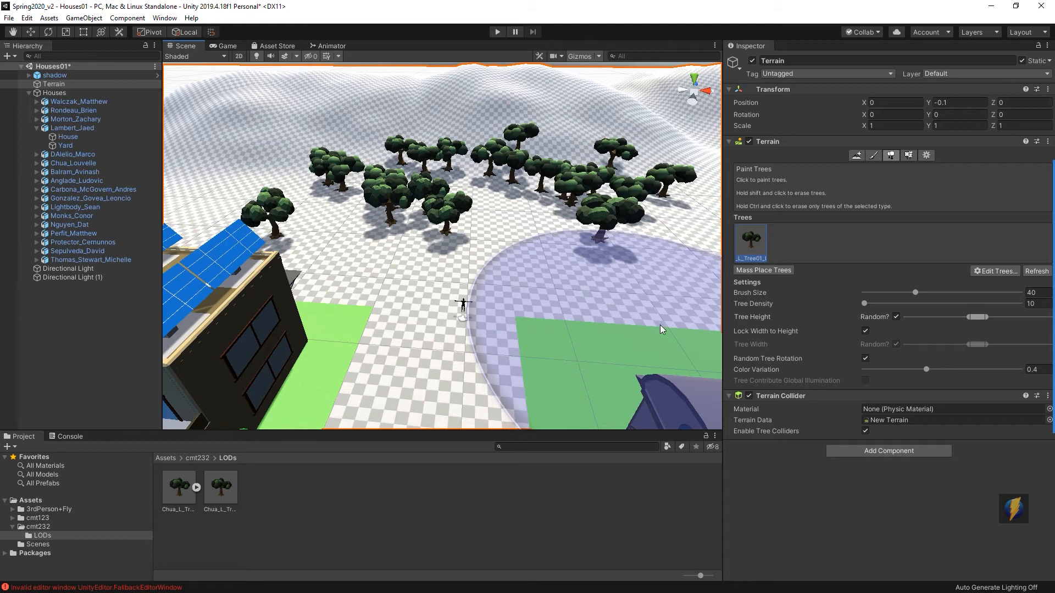
key("ctrl+z")
key("ctrl+z")
Step: Paint sparse clusters of Tree01 LODs trees across the hills and on the flat ground behind the solar-panel house
middle_click_drag(547, 208, 637, 283)
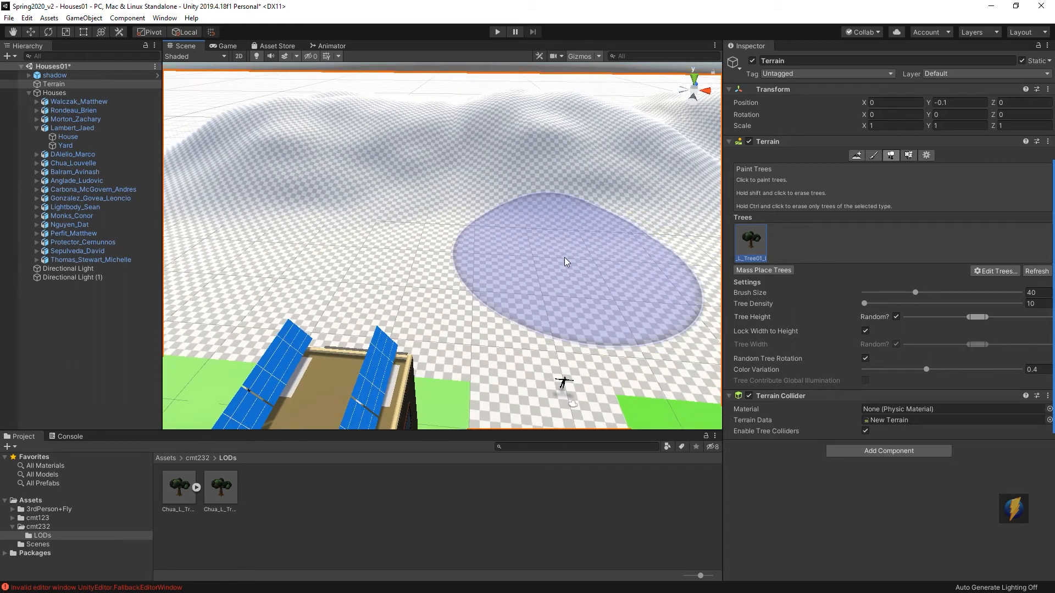
scroll(565, 260, "down", 3)
middle_click_drag(514, 233, 550, 253)
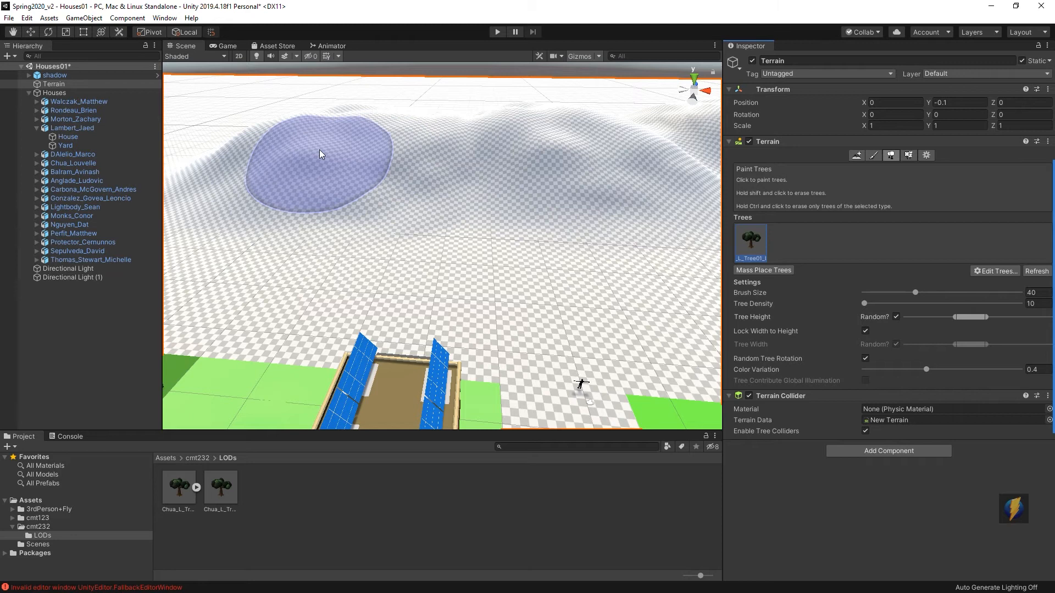
left_click(273, 161)
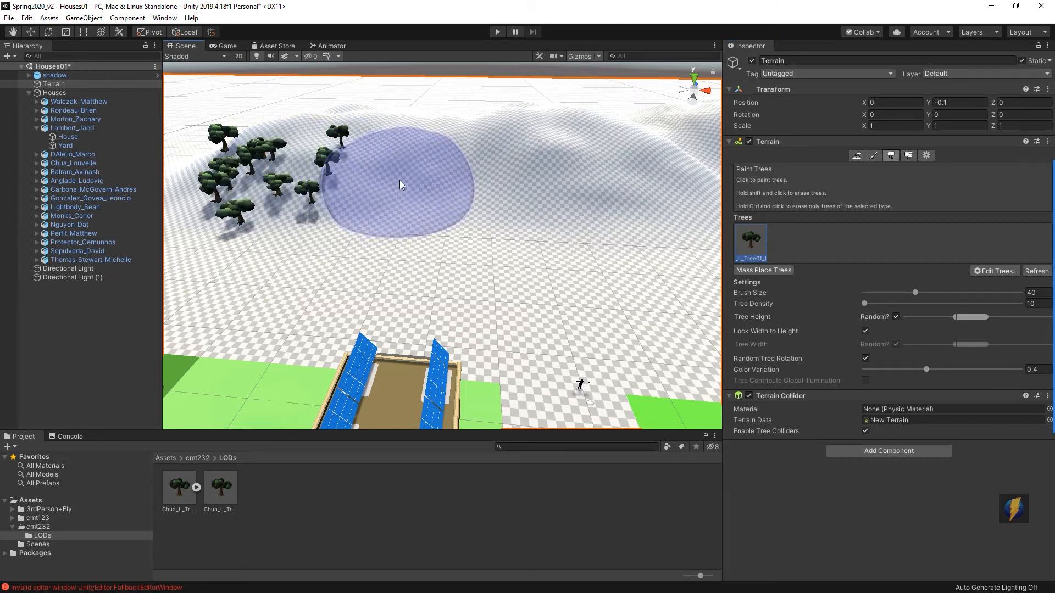
left_click(404, 129)
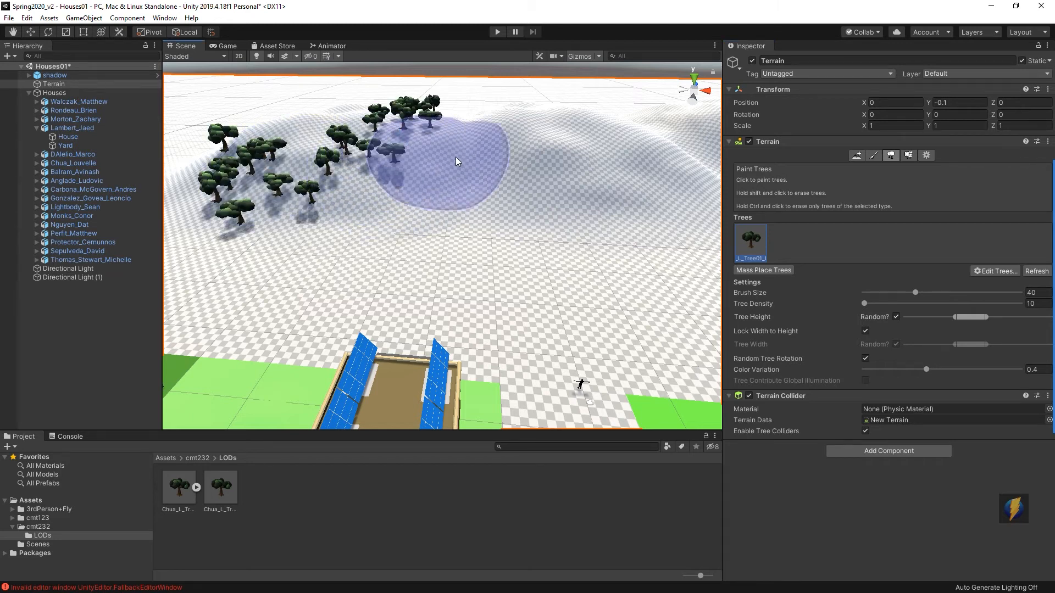
left_click(523, 126)
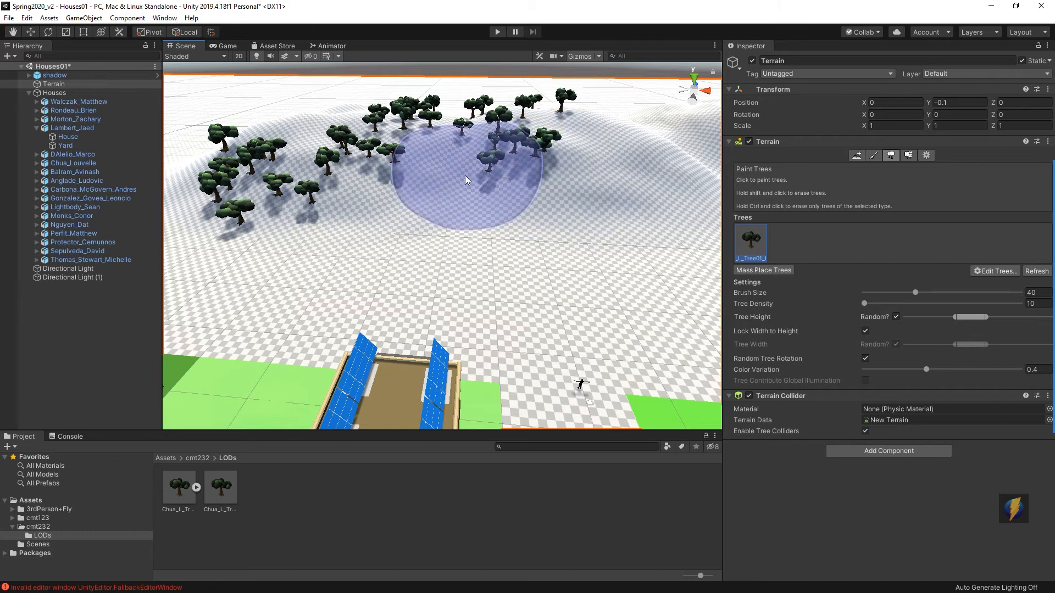
left_click(459, 277)
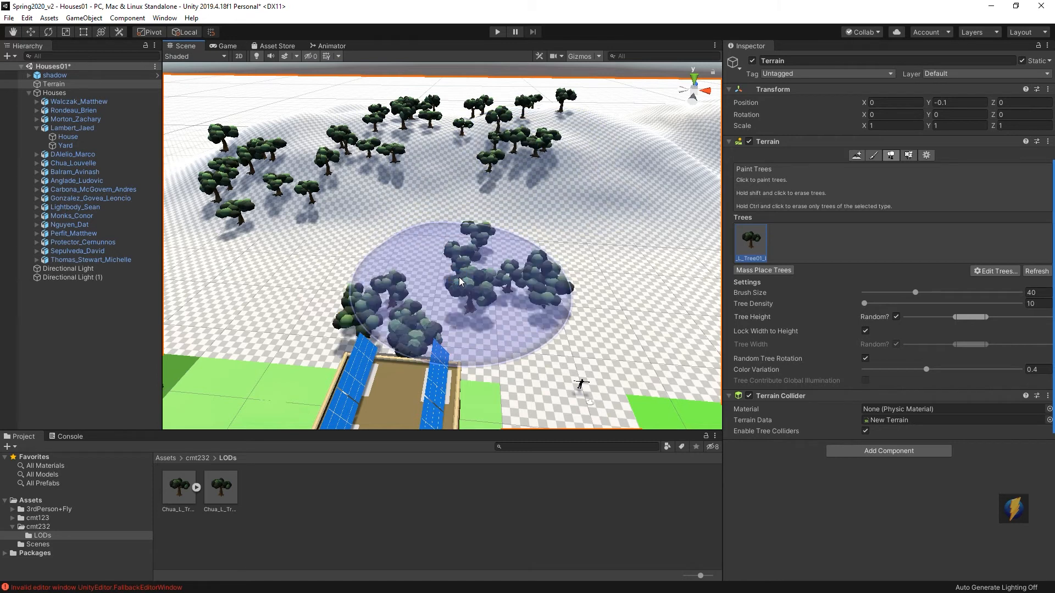
Step: Play the scene and walk the character past the trees and up the hill to check the forest, then stop playback
left_click(498, 32)
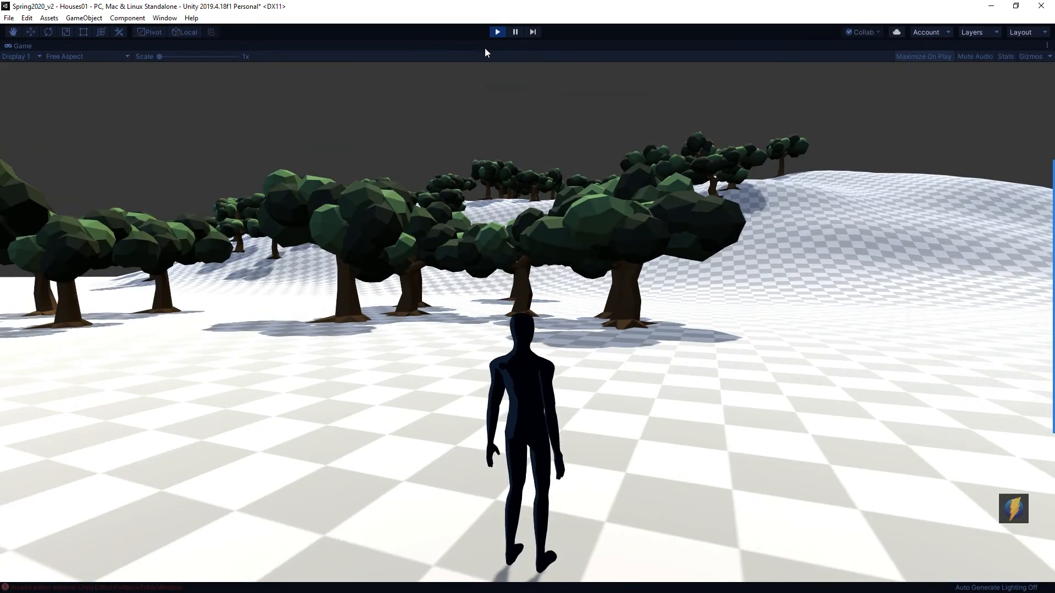
key("w")
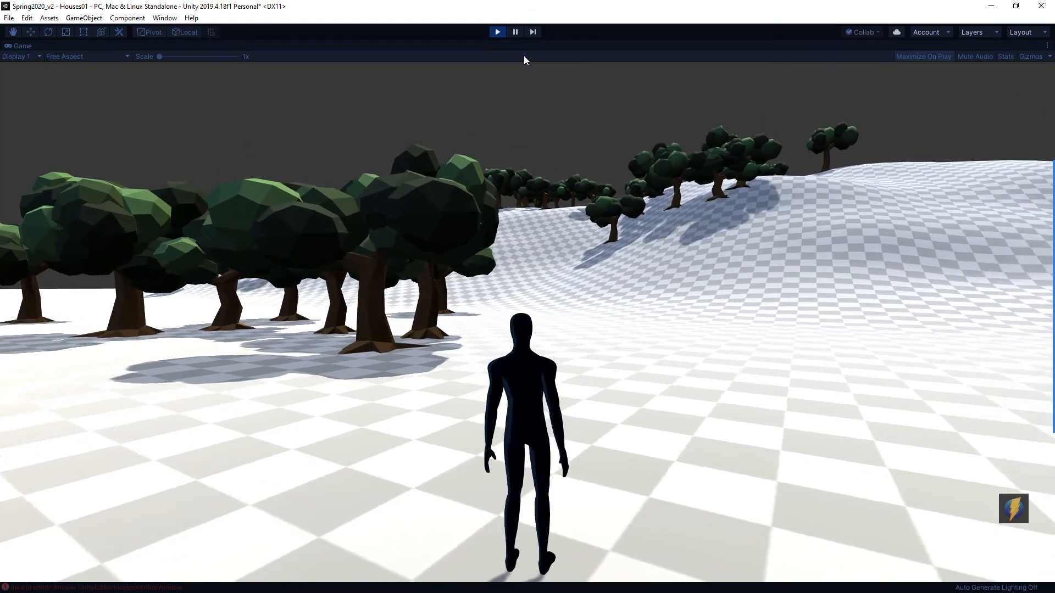
key("w")
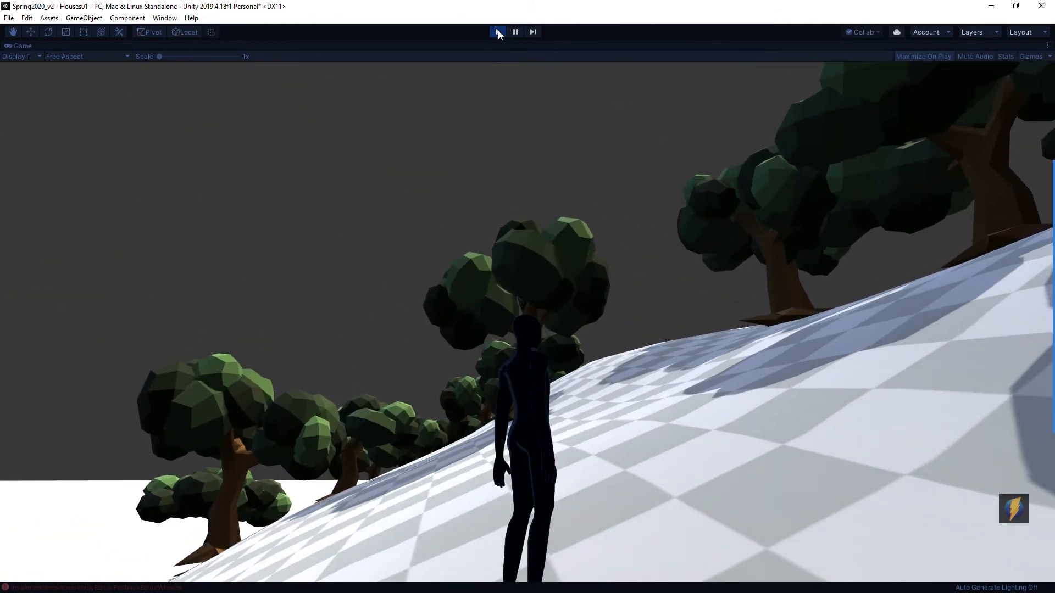
left_click(498, 32)
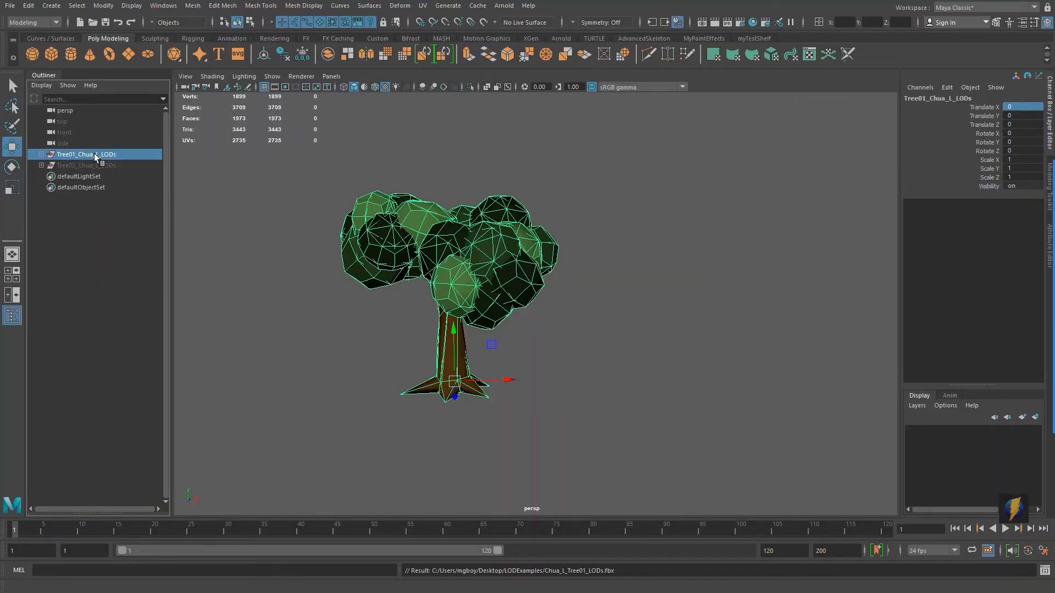
Step: In Maya, turn off the visibility of the Tree01 LODs group and turn on that of the Tree02 LODs group
left_click(1023, 187)
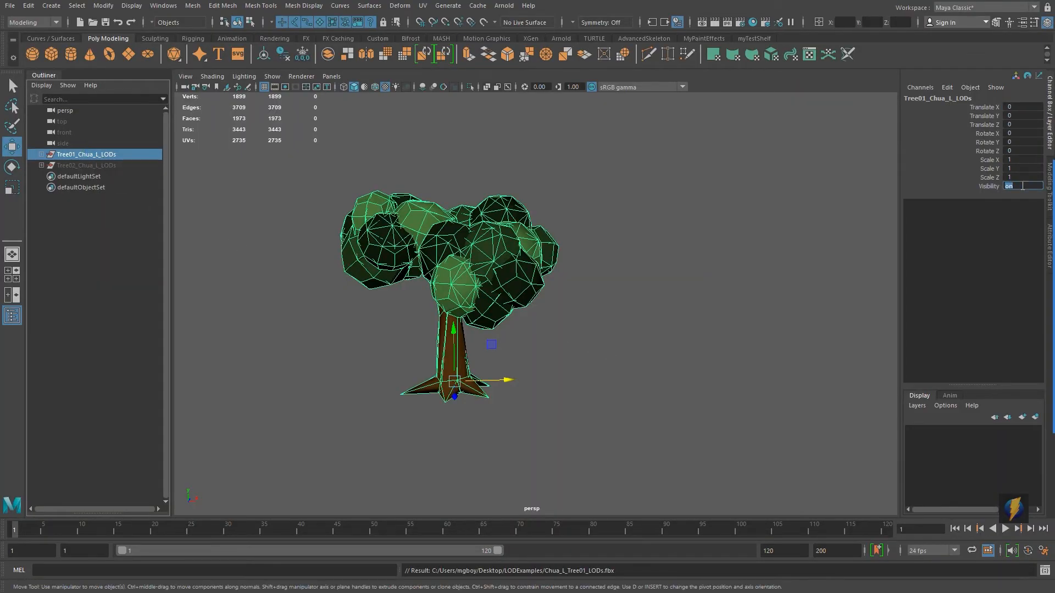
key("Return")
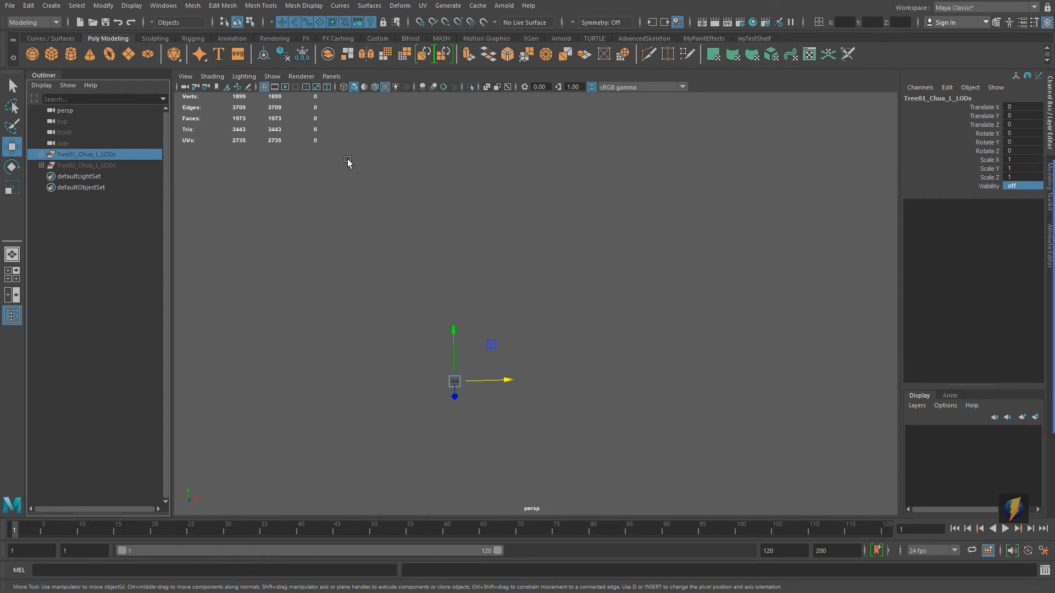
left_click(110, 166)
left_click(1022, 186)
type("1")
key("Return")
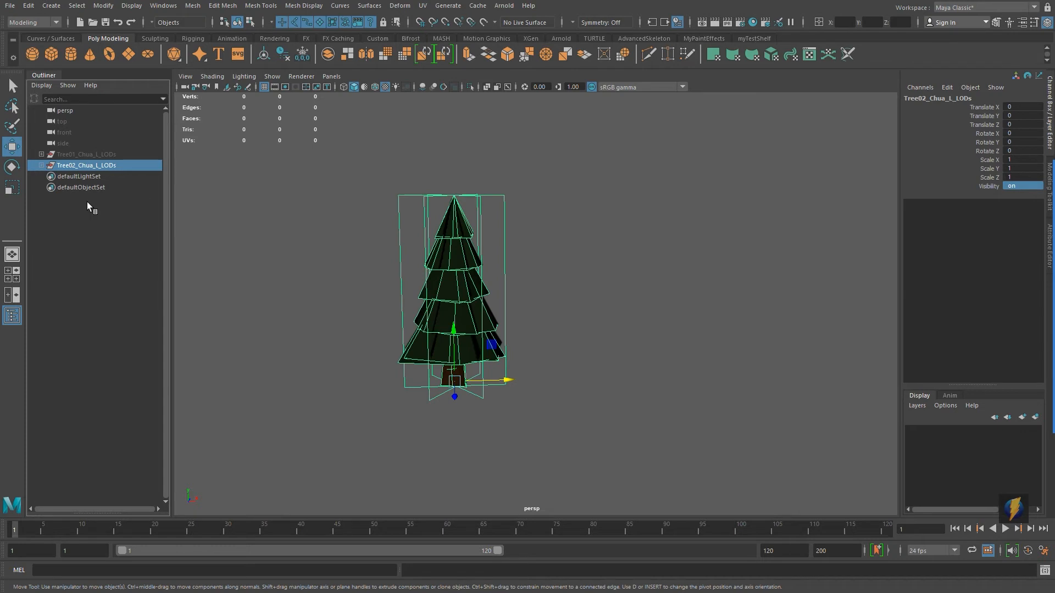
Step: Spread the Tree02 models apart along X, moving LOD01 to about 449 and LOD02 to about 917
left_click(41, 166)
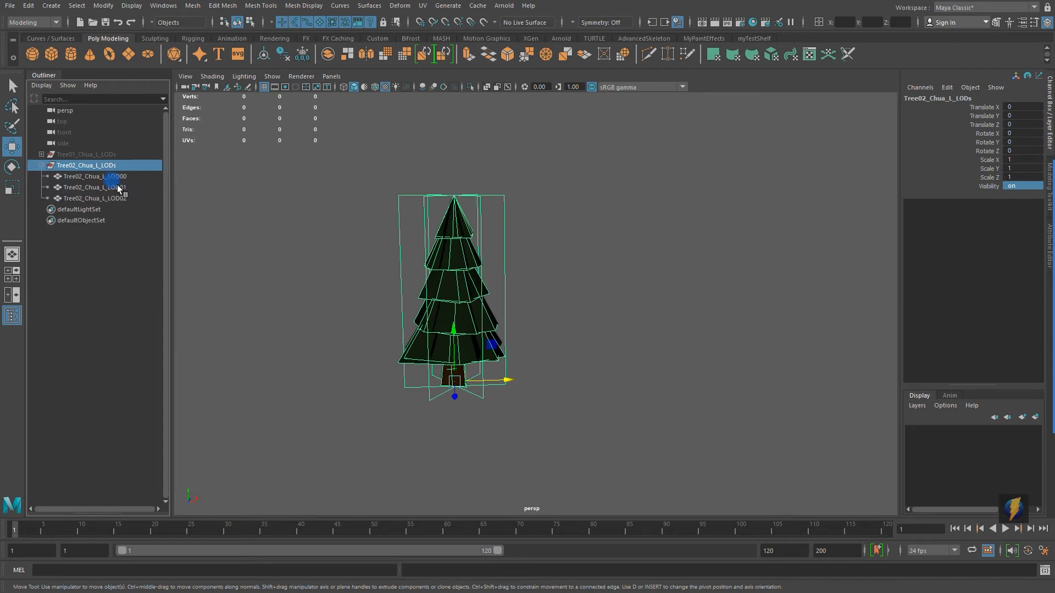
left_click_drag(117, 186, 120, 196)
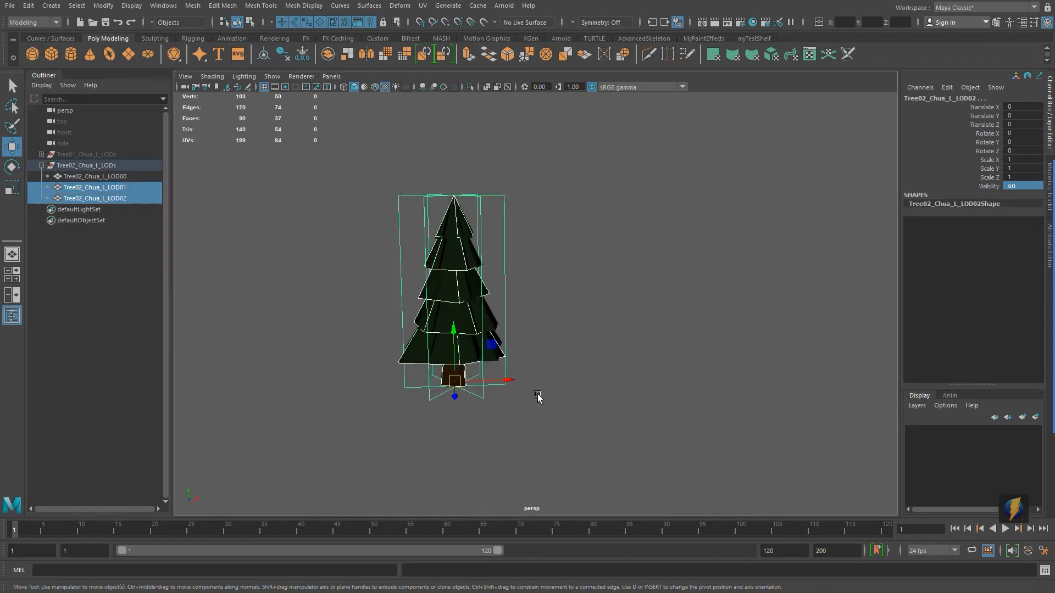
left_click_drag(509, 379, 755, 378)
left_click(81, 198)
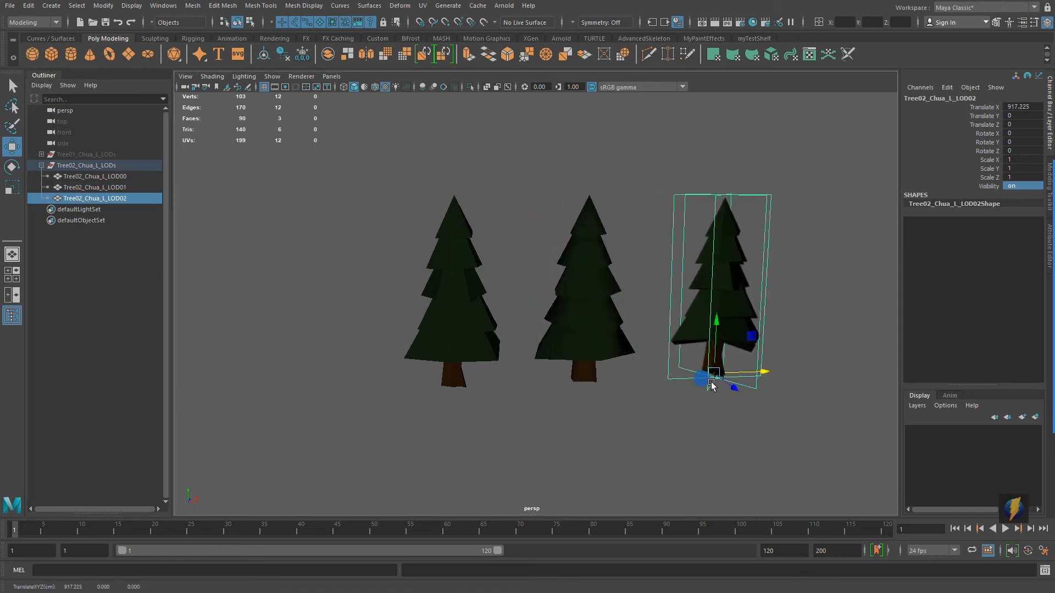
scroll(679, 360, "down", 3)
scroll(671, 363, "up", 2)
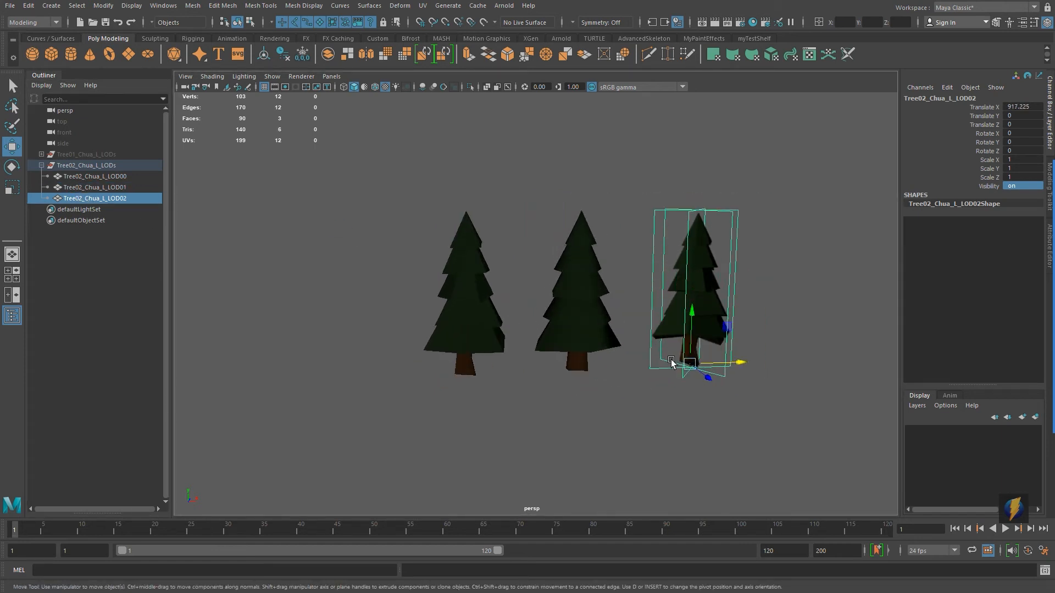
Step: Select the Tree02 LOD00, LOD01 and LOD02 models in turn to compare their geometry and polygon counts
left_click_drag(678, 328, 617, 320, "alt")
left_click(616, 321)
key("f")
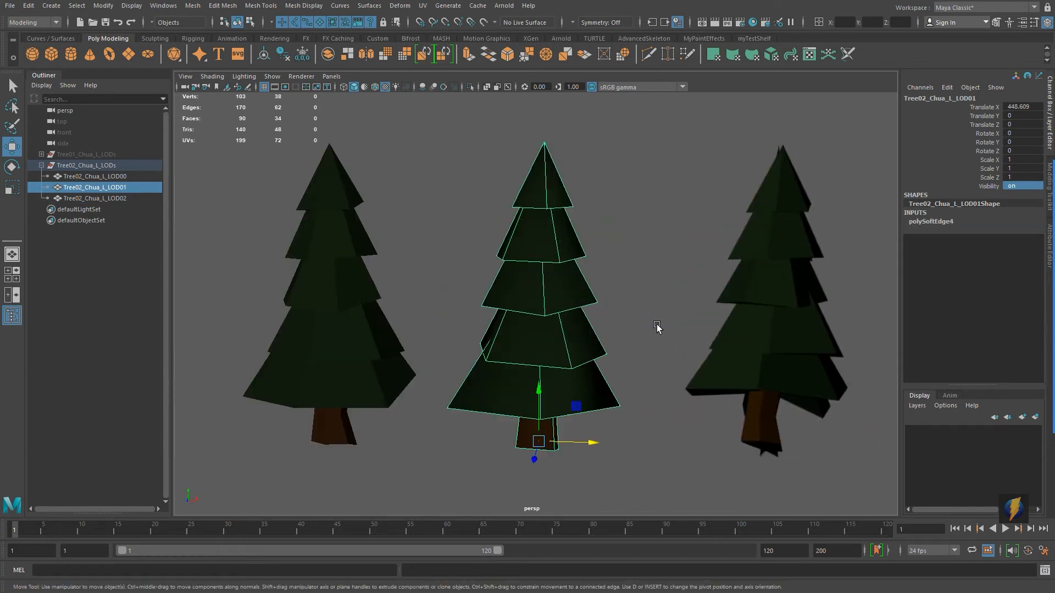
left_click_drag(463, 361, 555, 297, "alt")
left_click(424, 263)
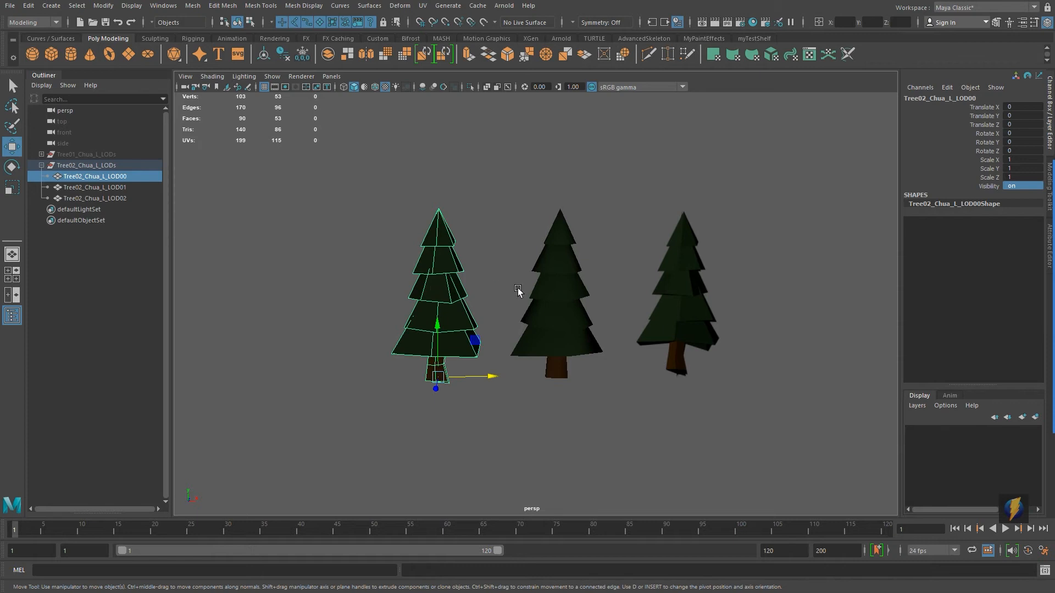
left_click(551, 296)
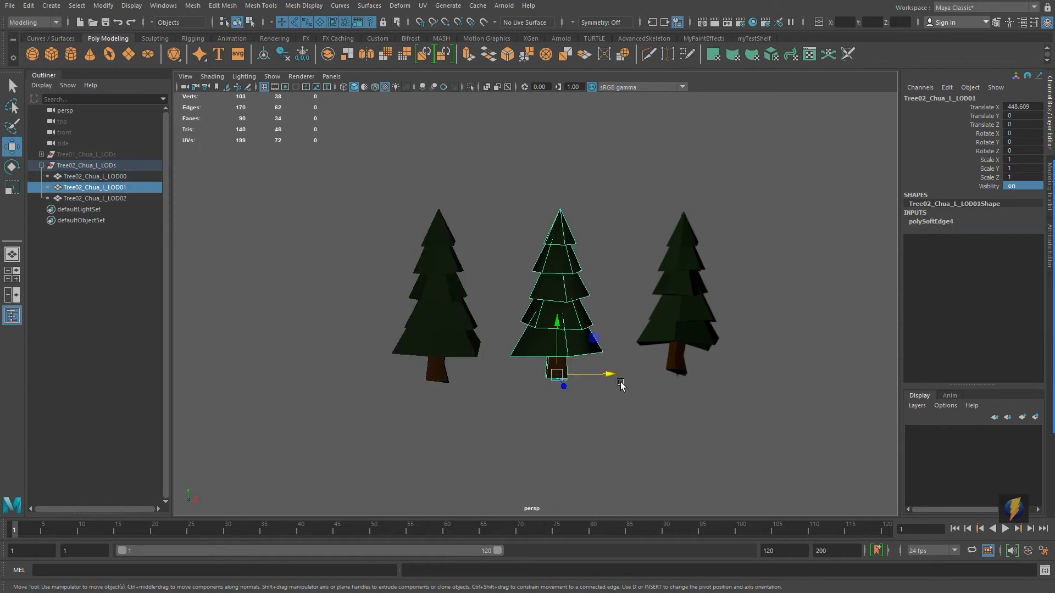
left_click(692, 309)
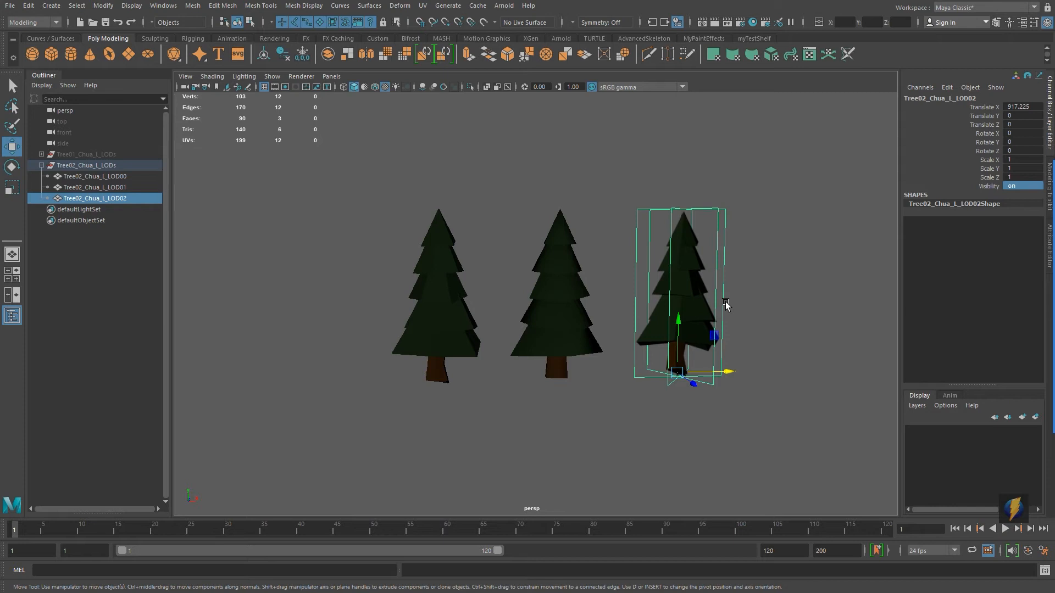
Step: Examine the crossed planes of Tree02 LOD02 in shaded and textured display, up close and from a distance beside the other LODs
middle_click_drag(788, 325, 608, 346, "alt")
right_click_drag(463, 371, 736, 366, "alt")
left_click_drag(588, 310, 587, 312, "alt")
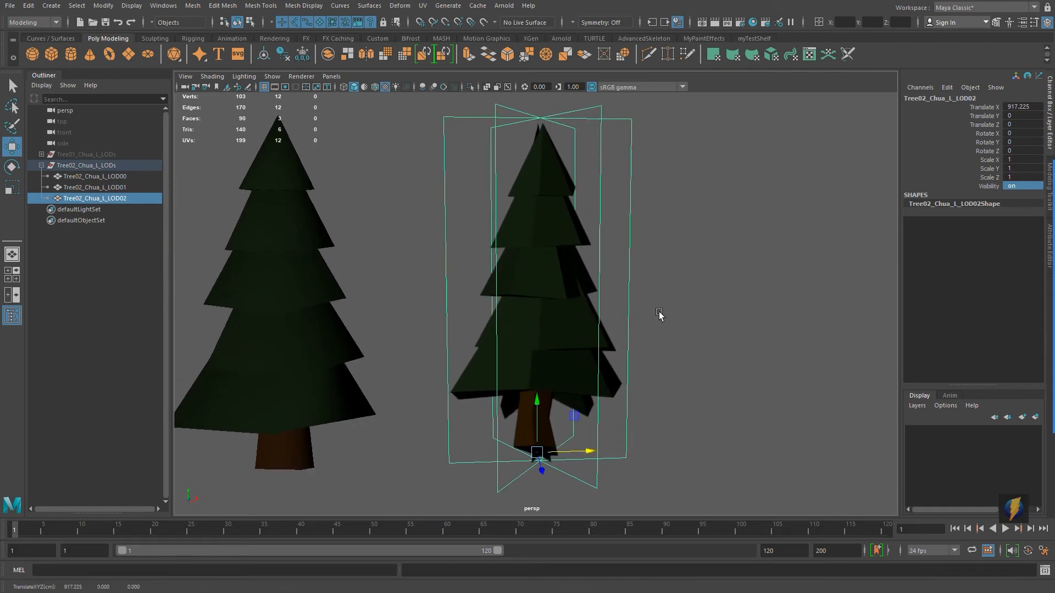
key("5")
mouse_move(610, 303)
left_mouse_down("alt")
mouse_move(600, 295)
mouse_move(624, 348)
mouse_move(609, 341)
mouse_move(651, 336)
mouse_move(631, 337)
mouse_move(608, 313)
mouse_move(640, 318)
left_mouse_up("alt")
key("6")
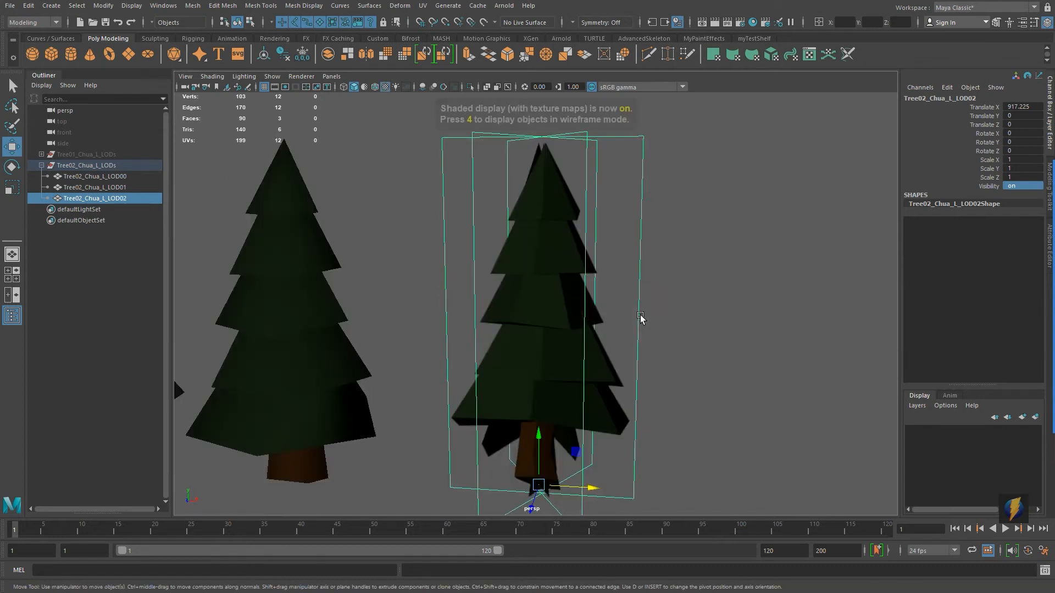
right_click_drag(636, 354, 584, 344, "alt")
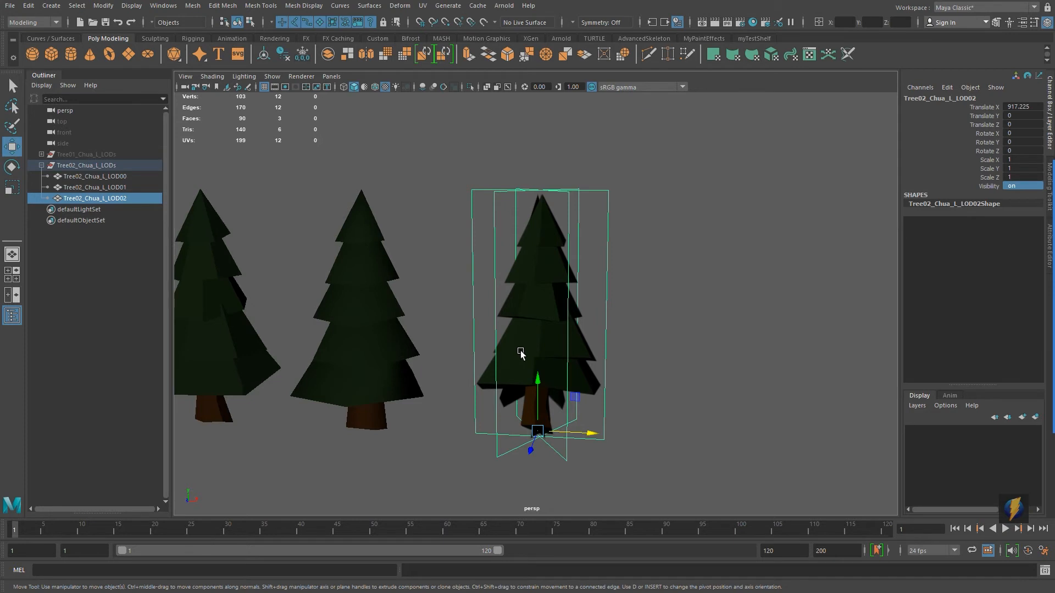
left_click_drag(550, 324, 548, 290, "alt")
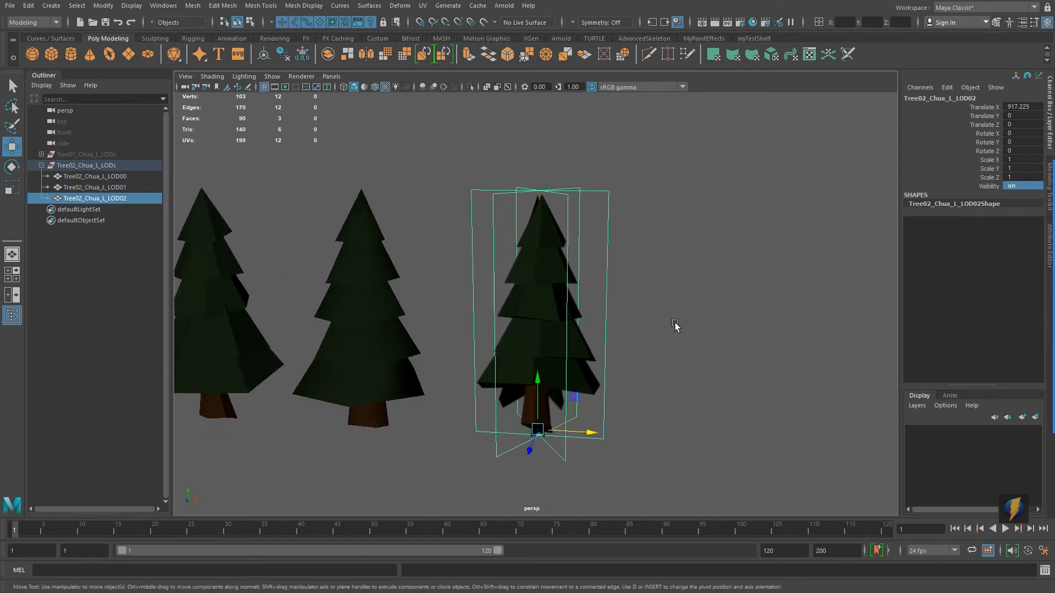
key("f")
left_click_drag(696, 328, 608, 328, "alt")
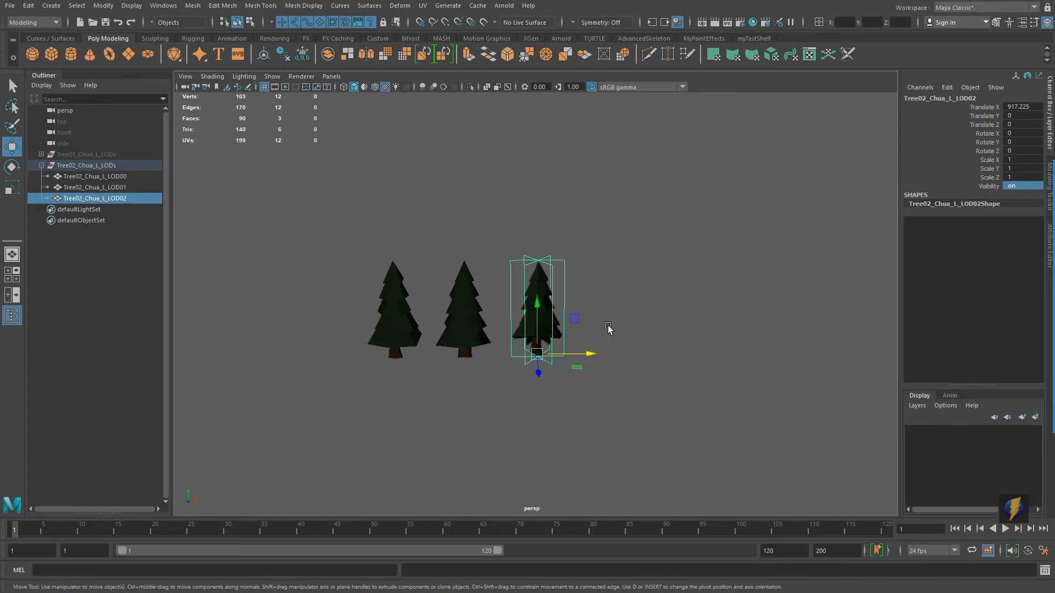
middle_click_drag(609, 328, 638, 344, "alt")
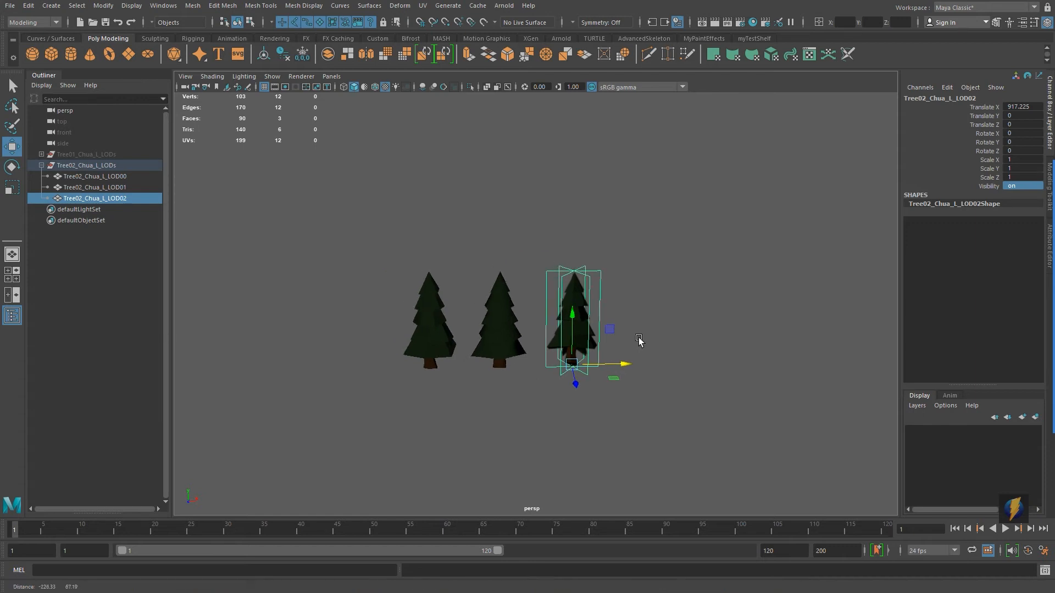
Step: Reset the translation and rotation of all three Tree02 LOD models to 0, then select and frame their parent group
left_click(114, 175, "shift")
left_click_drag(1029, 110, 1025, 151)
key("Return")
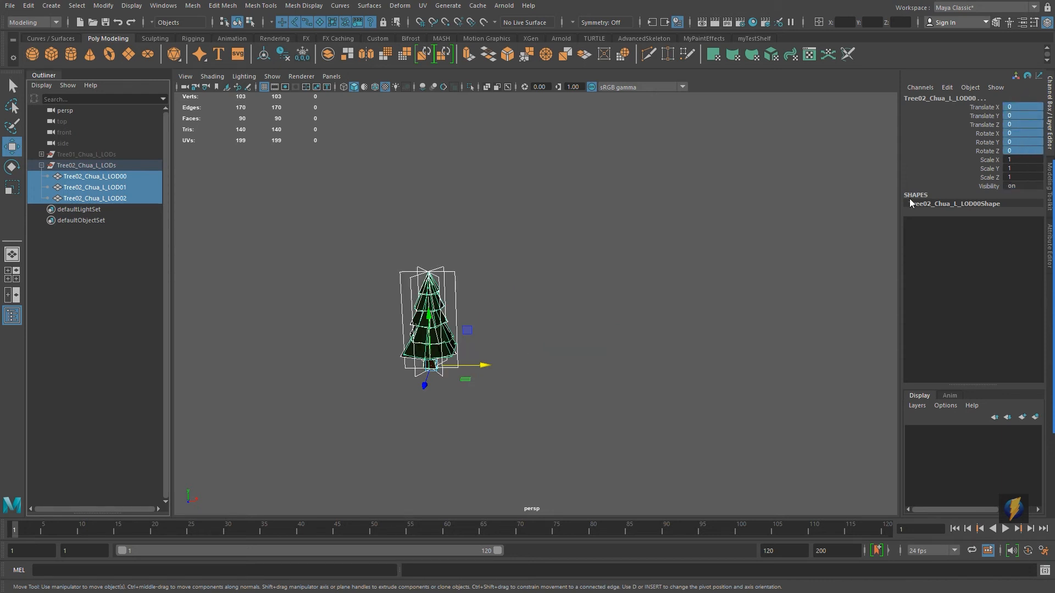
left_click(42, 165)
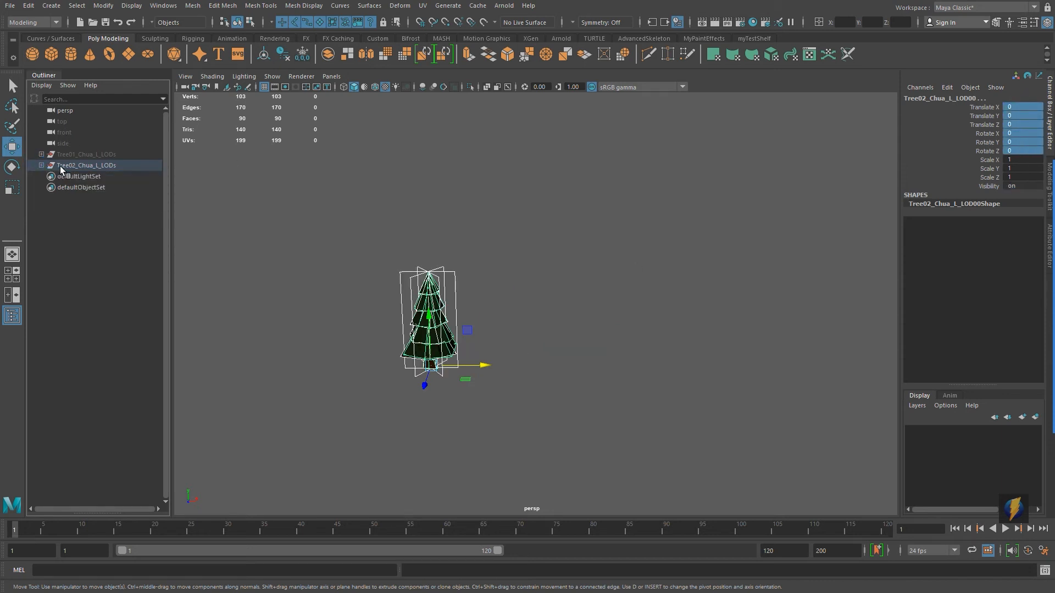
left_click(87, 165)
key("f")
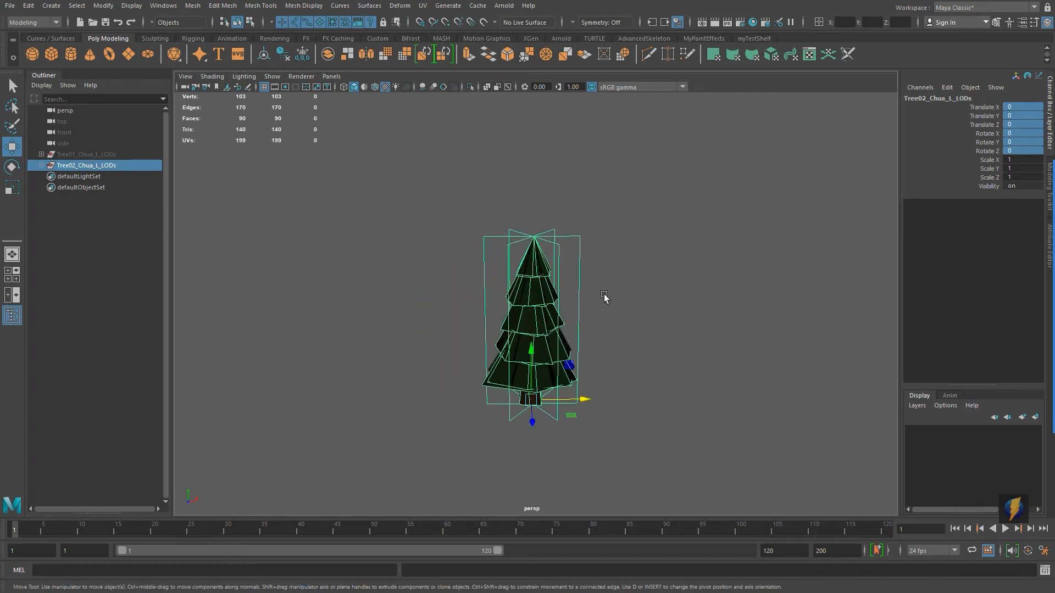
Step: Switch to Unity and import the Tree02 LODs file from the LODExamples folder into the project's LODs folder
key("alt+Tab")
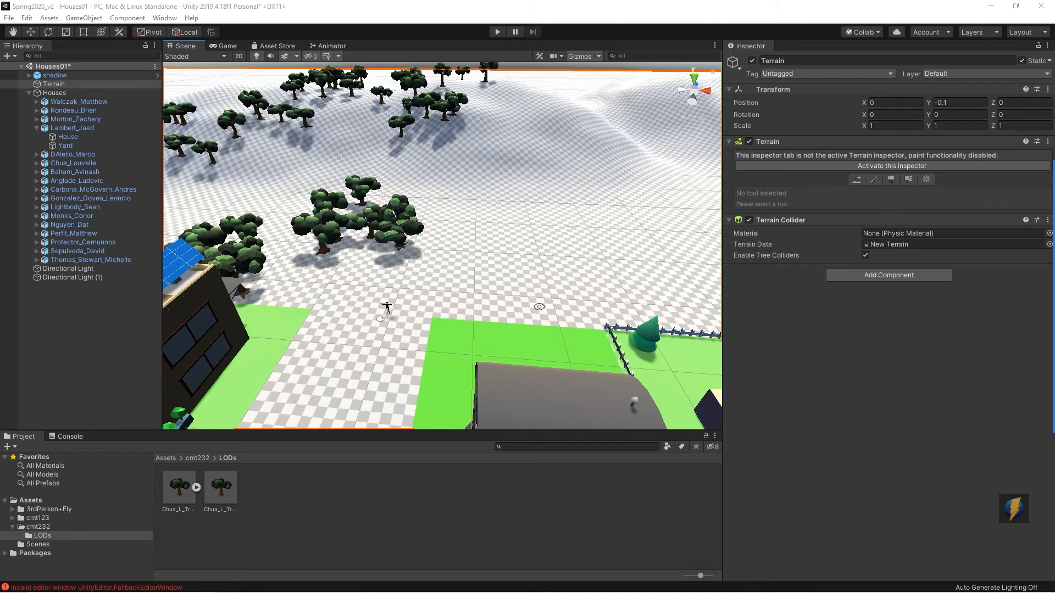
key("alt+Tab")
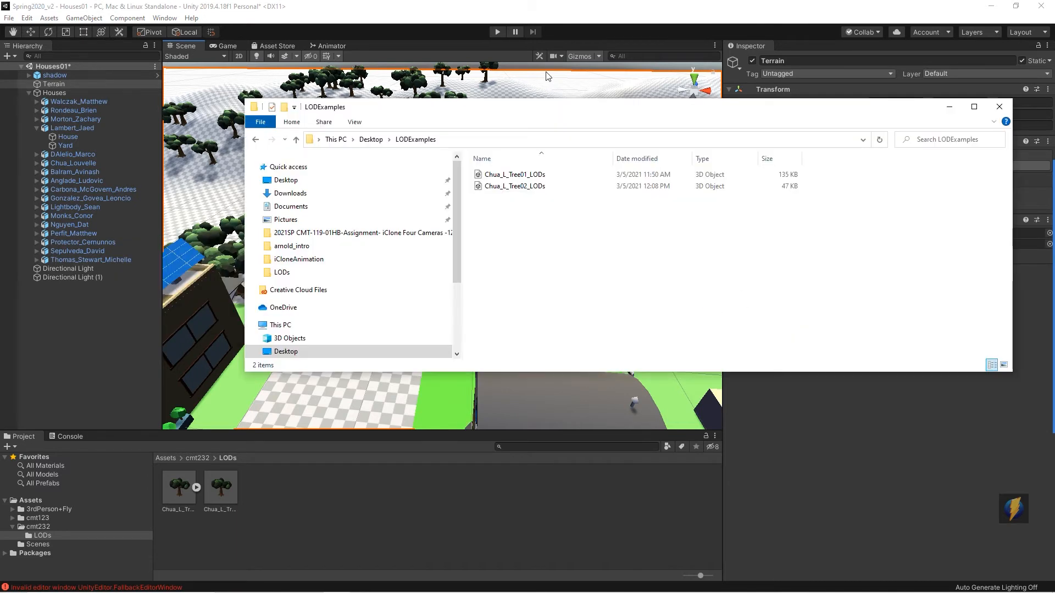
left_click_drag(522, 185, 418, 518)
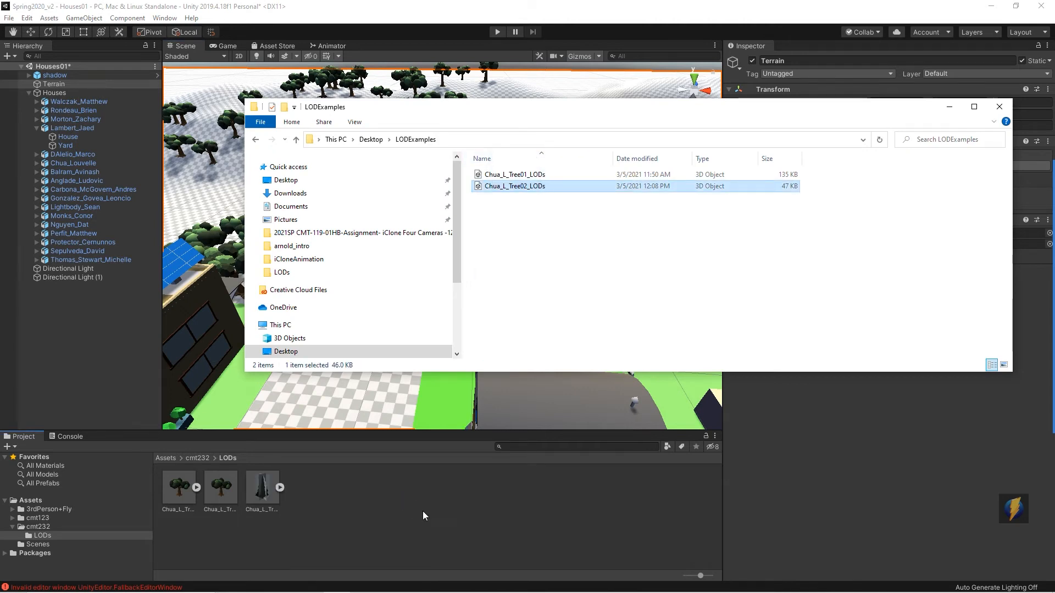
Step: Add the imported Tree02 LODs model to the scene hierarchy and frame it up close
left_click(999, 106)
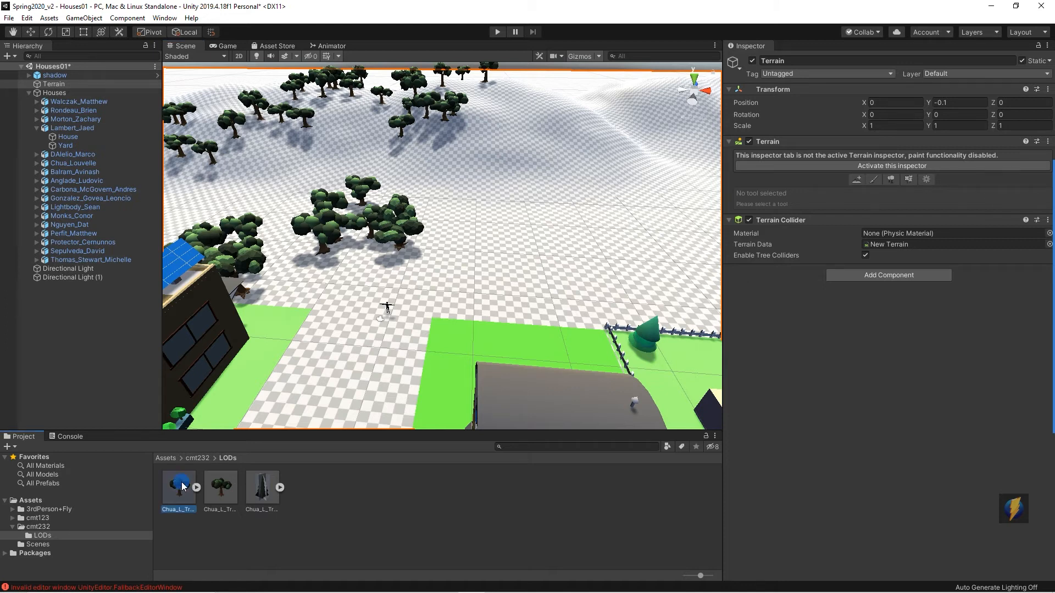
left_click(216, 488)
left_click(189, 487)
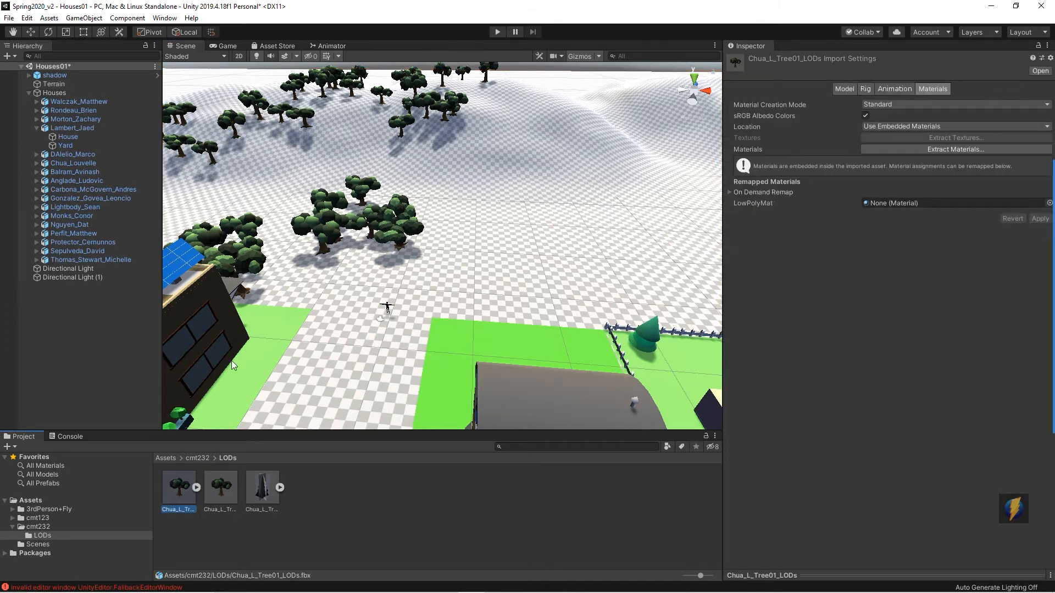
scroll(614, 219, "down", 15)
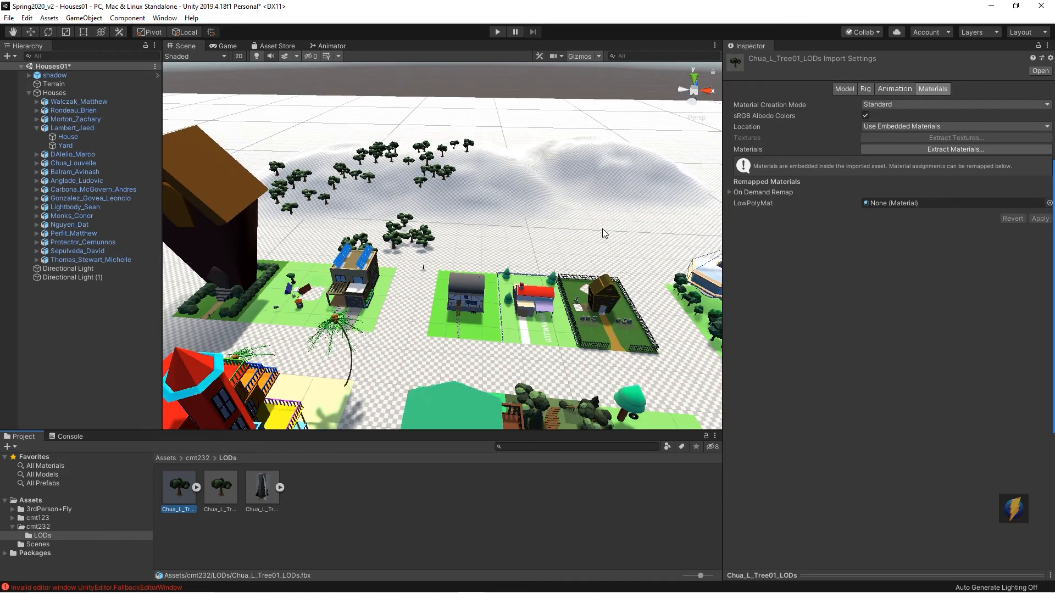
scroll(444, 306, "down", 5)
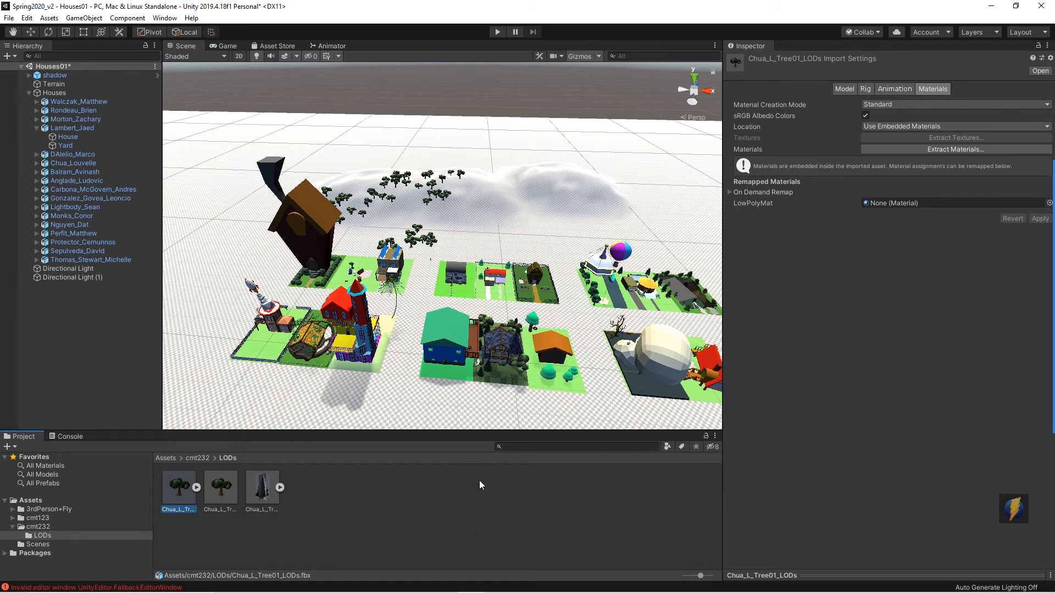
scroll(508, 307, "up", 10)
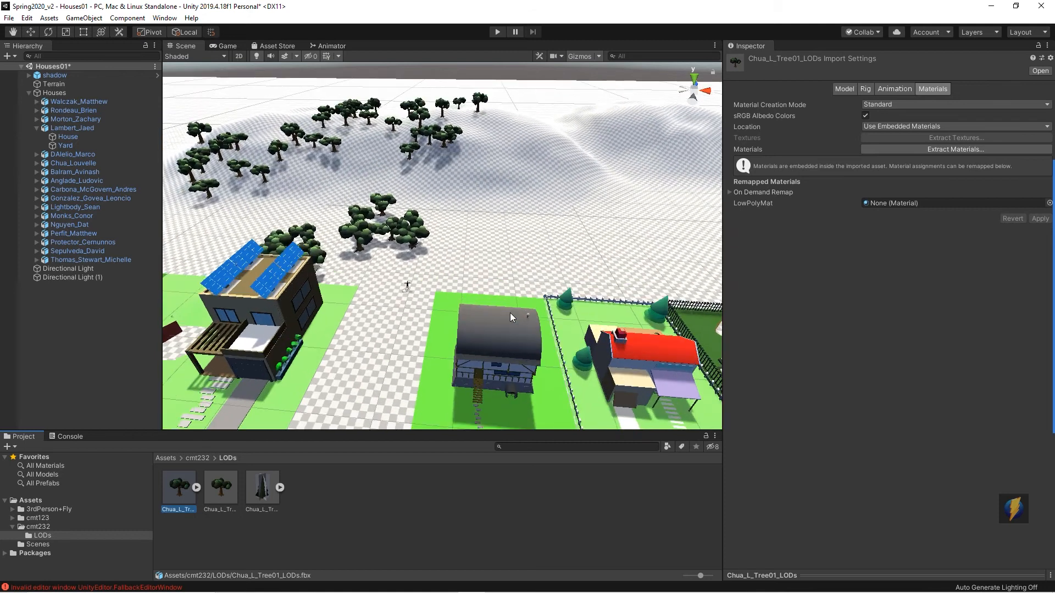
scroll(512, 314, "up", 8)
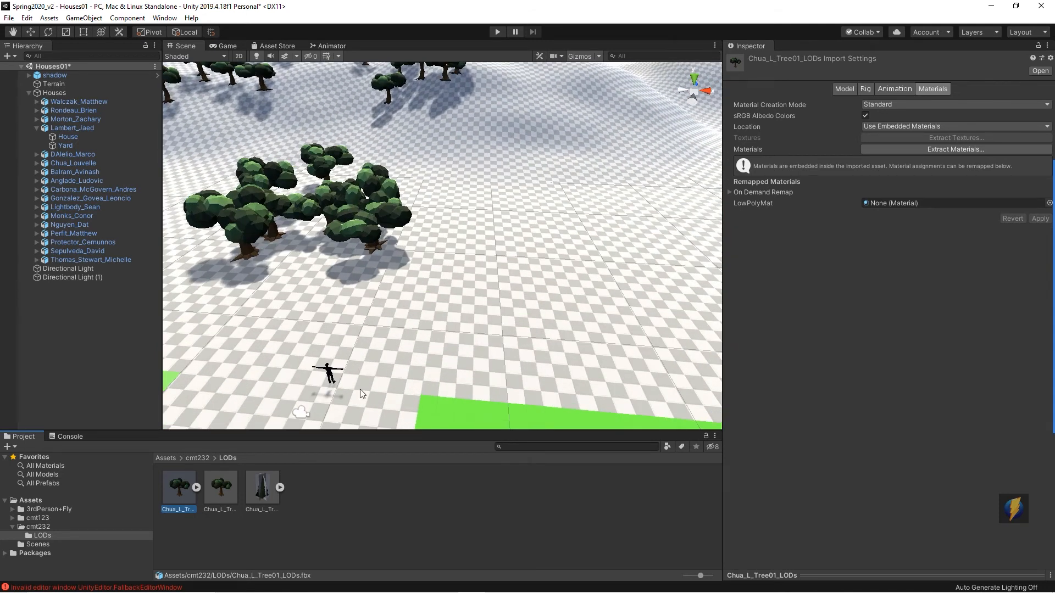
left_click_drag(265, 496, 58, 350)
right_click(324, 310)
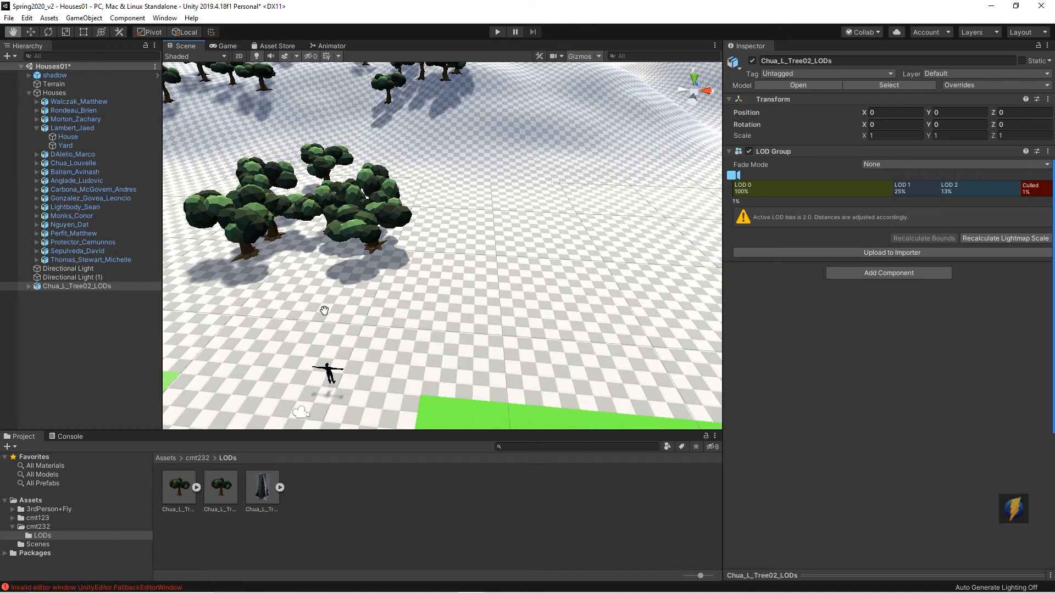
key("f")
left_click_drag(539, 285, 280, 209, "alt")
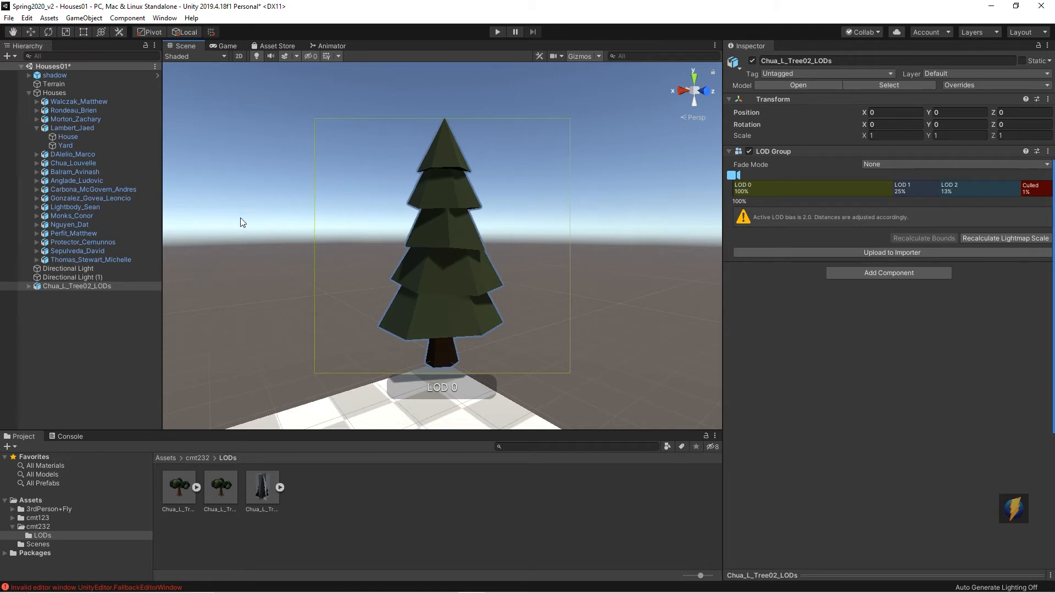
Step: Expand the Tree02 LODs object and select its LOD00, LOD01 and LOD02 meshes in turn to compare them
left_click(29, 286)
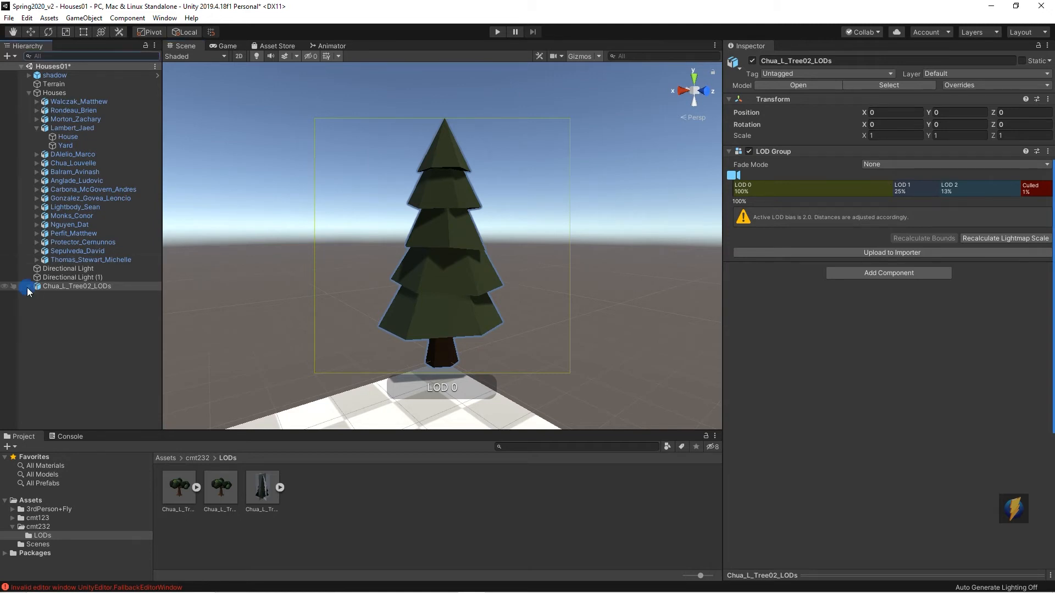
left_click(103, 295)
left_click(104, 304)
left_click(103, 312)
left_click(108, 296)
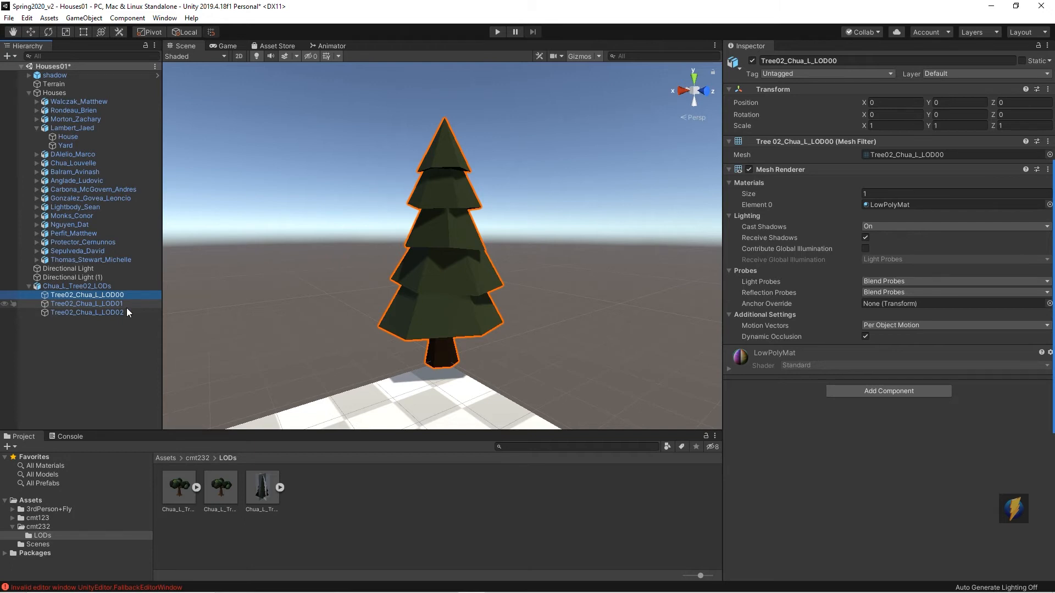
left_click(112, 305)
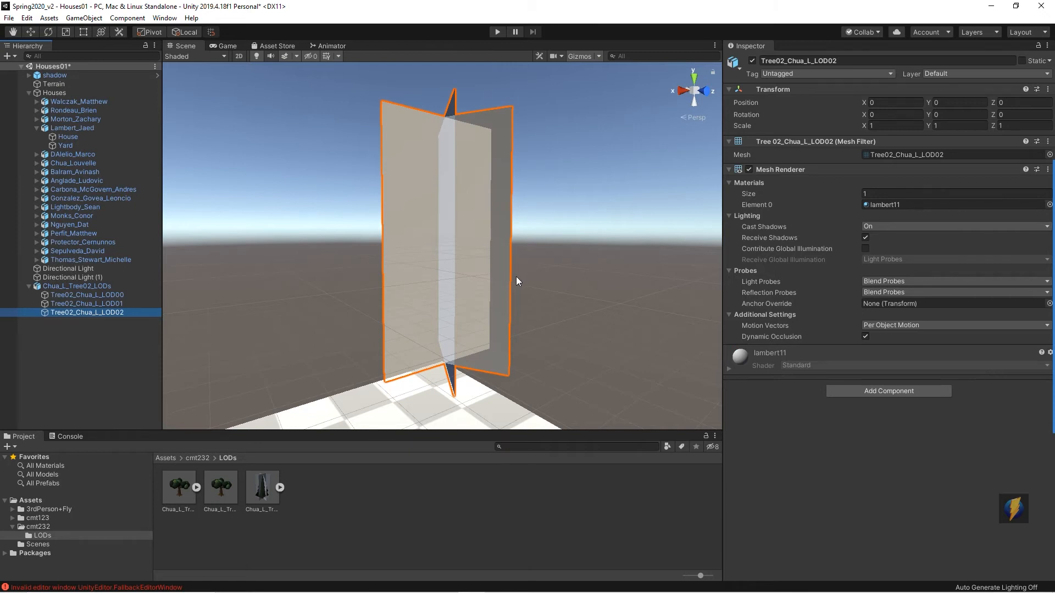
Step: Examine the crossed planes of Tree02 LOD02 from several angles and compare their material with that of LOD00
left_click_drag(515, 281, 708, 221, "alt")
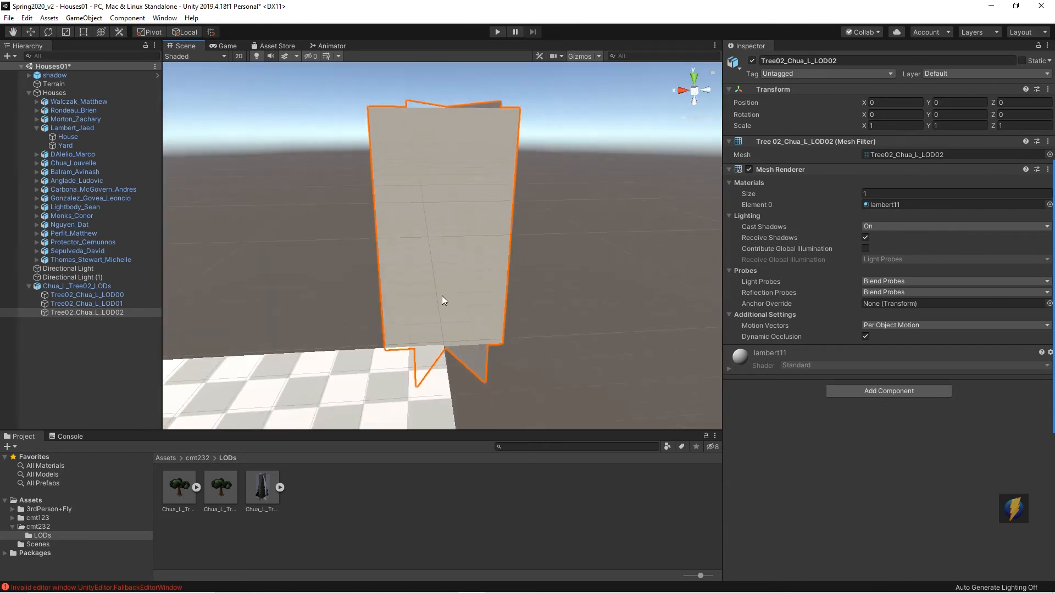
left_click(94, 295)
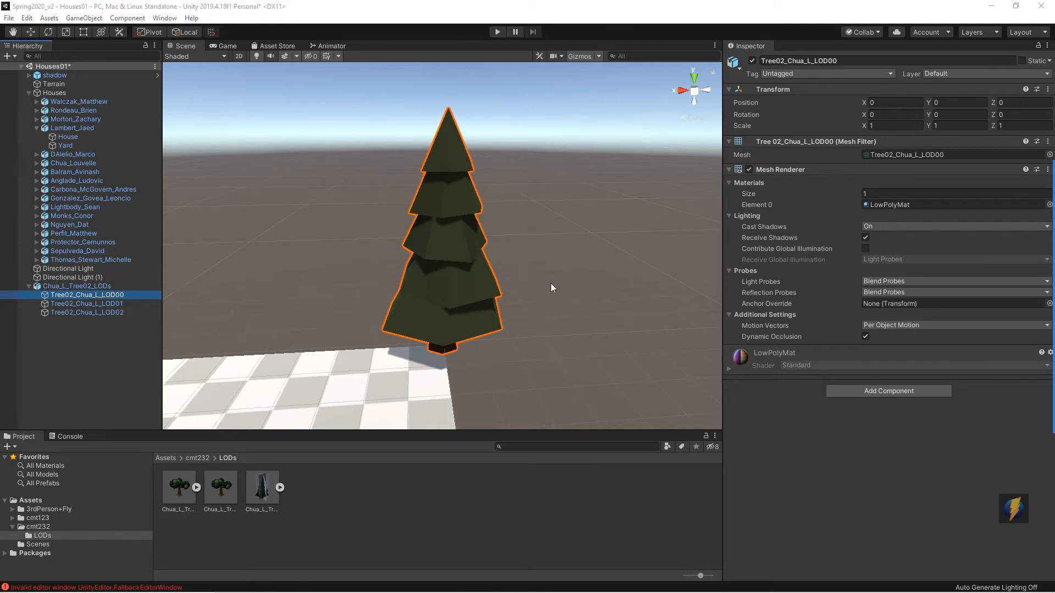
left_click(98, 313)
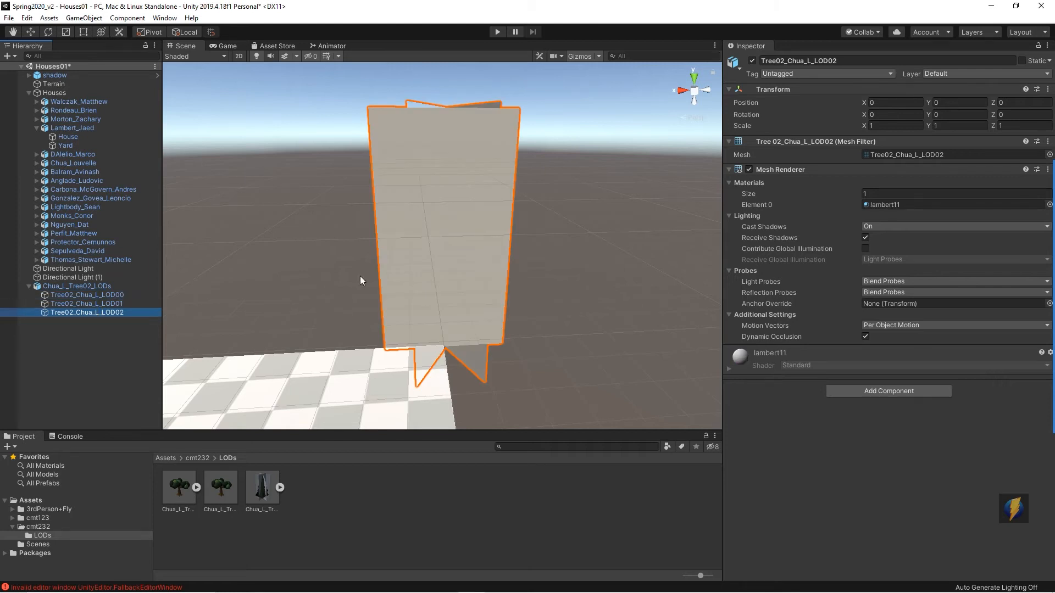
left_click_drag(515, 288, 569, 241, "alt")
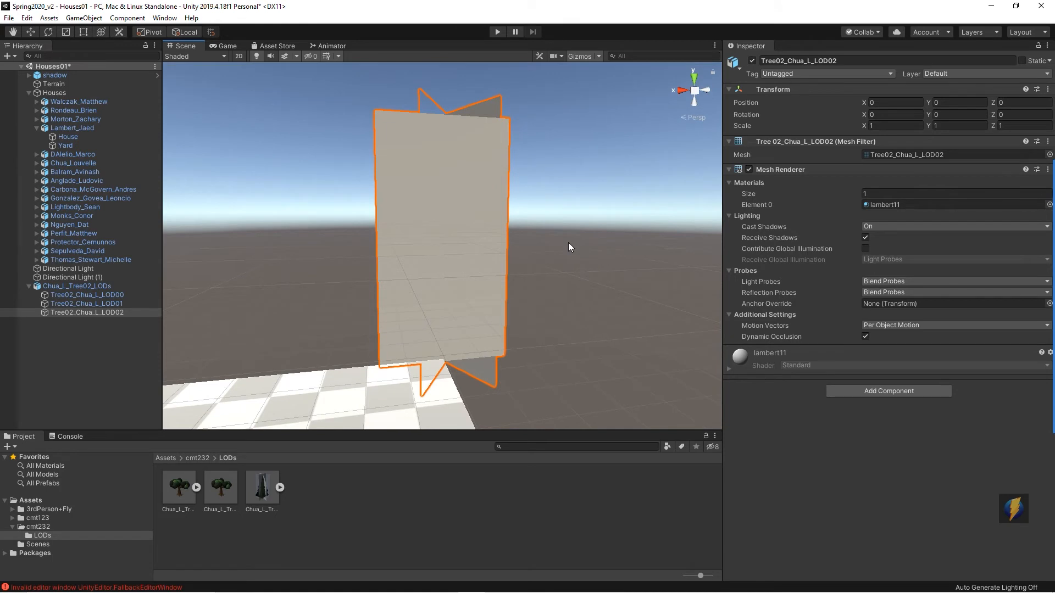
Step: Switch to Photoshop, overlay the Alpha 1 channel on the pineTree_plane.tga image and load it as a selection
key("alt+Tab")
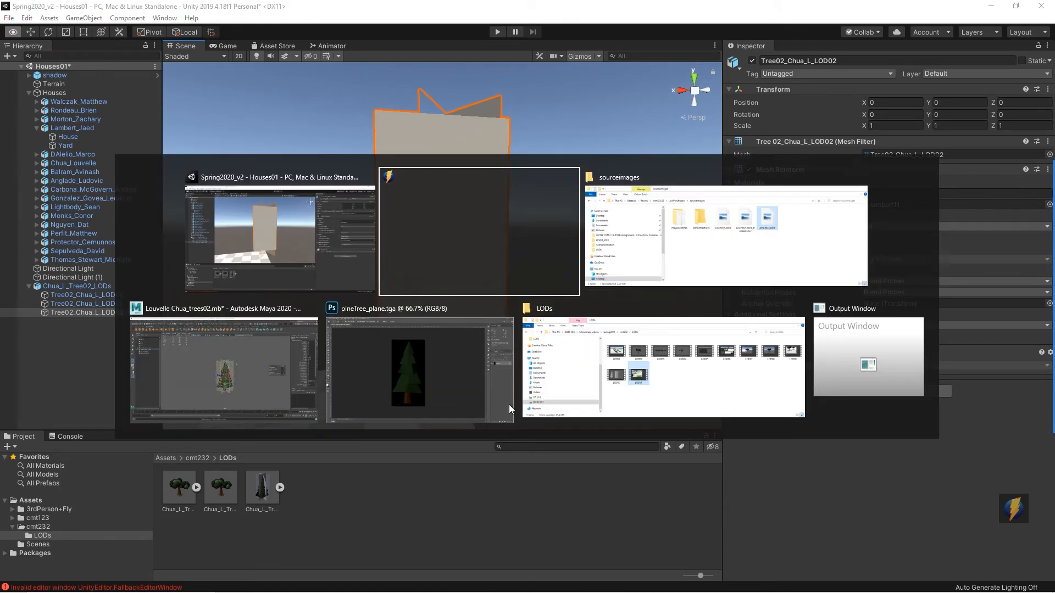
left_click(374, 384)
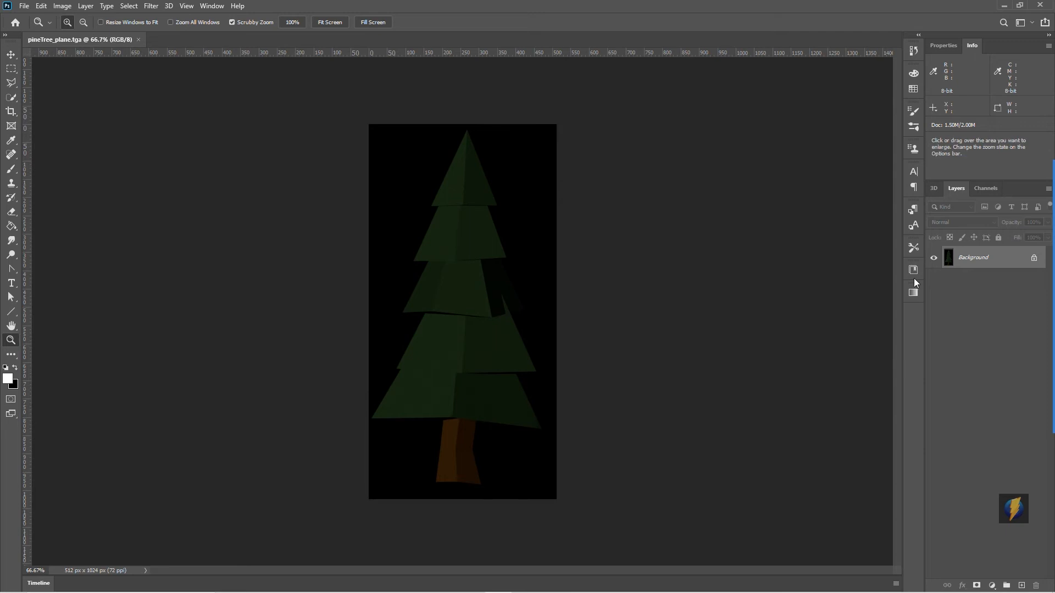
left_click(990, 188)
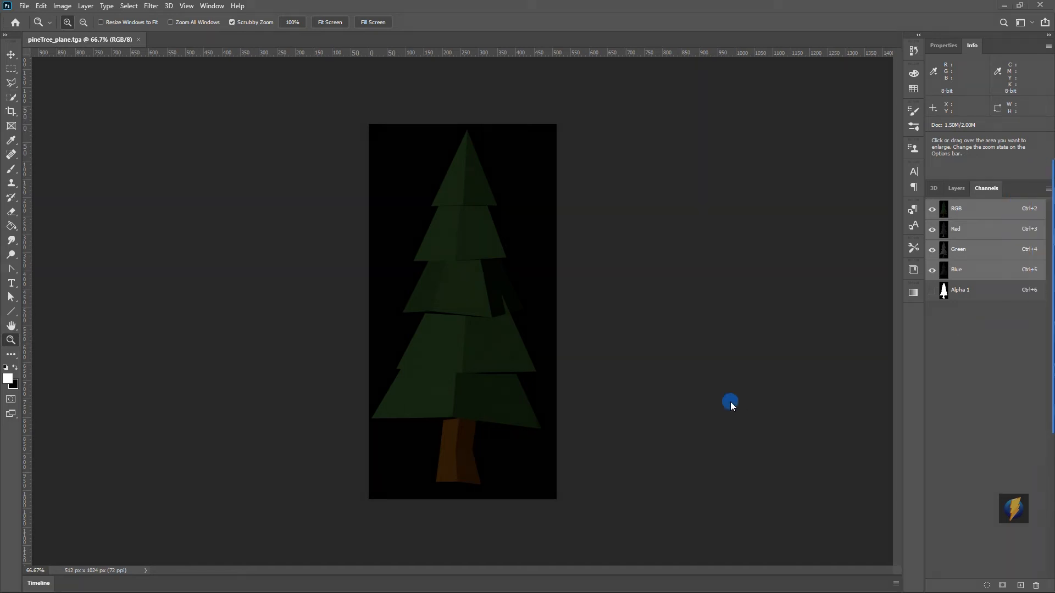
left_click_drag(730, 404, 923, 308)
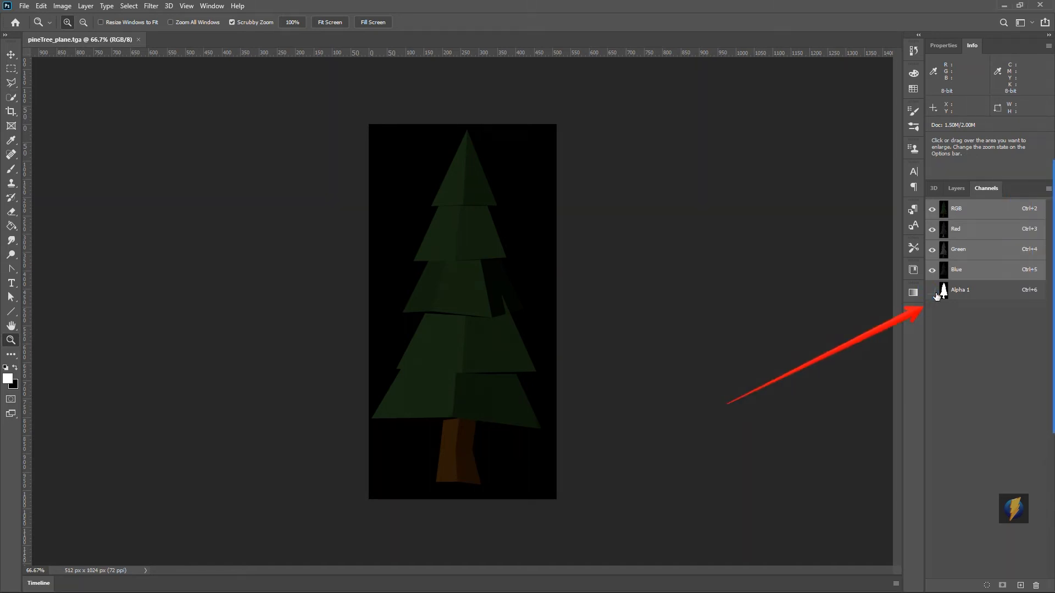
left_click(932, 290)
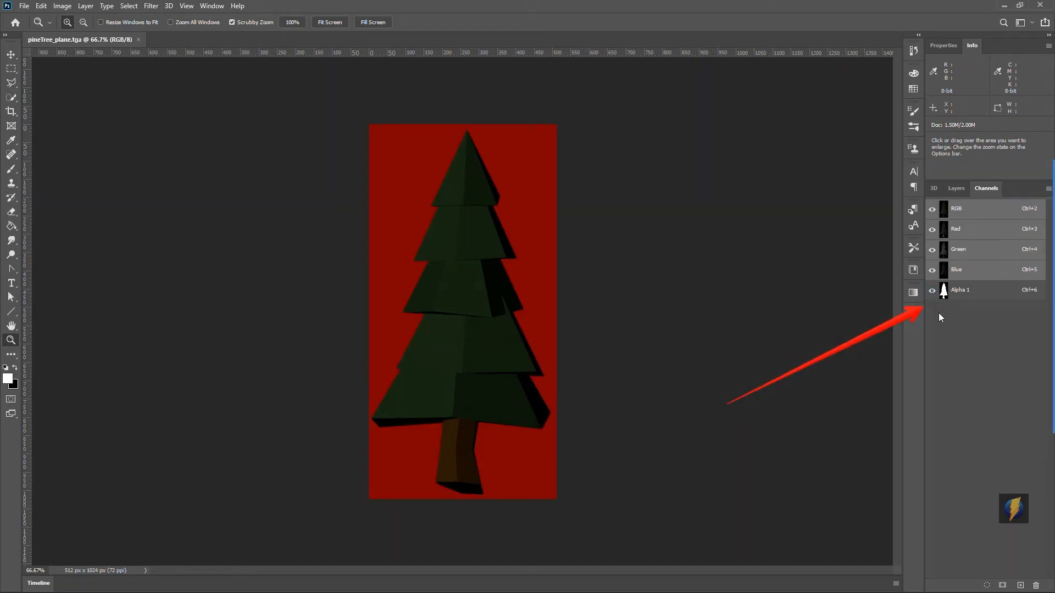
left_click(962, 292)
left_click(965, 294, "ctrl")
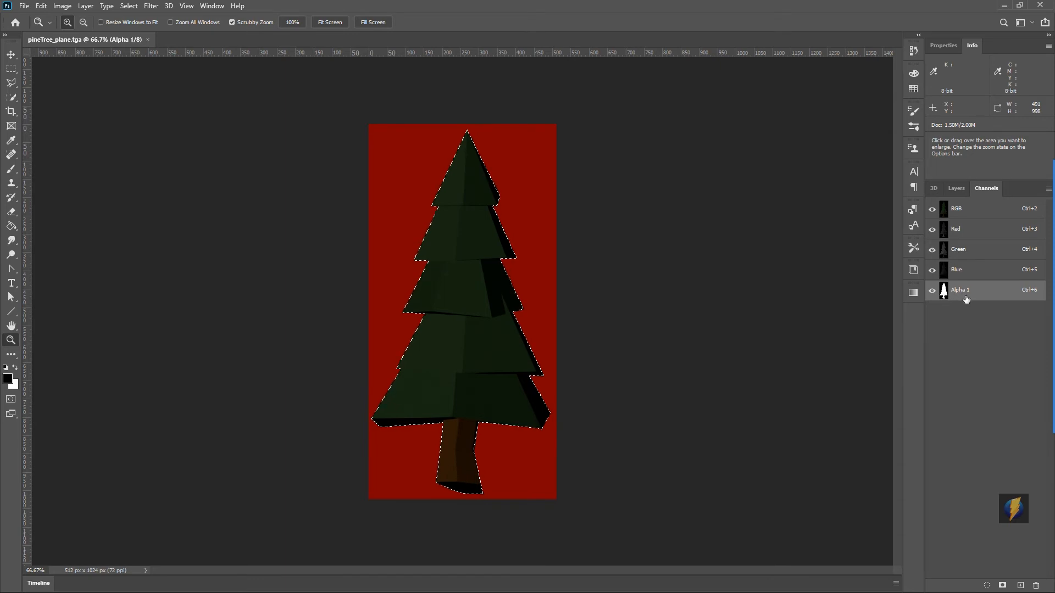
Step: Clear the selection, view the Alpha 1 channel alone, and restore the RGB view with the alpha hidden
key("ctrl+d")
left_click(932, 209)
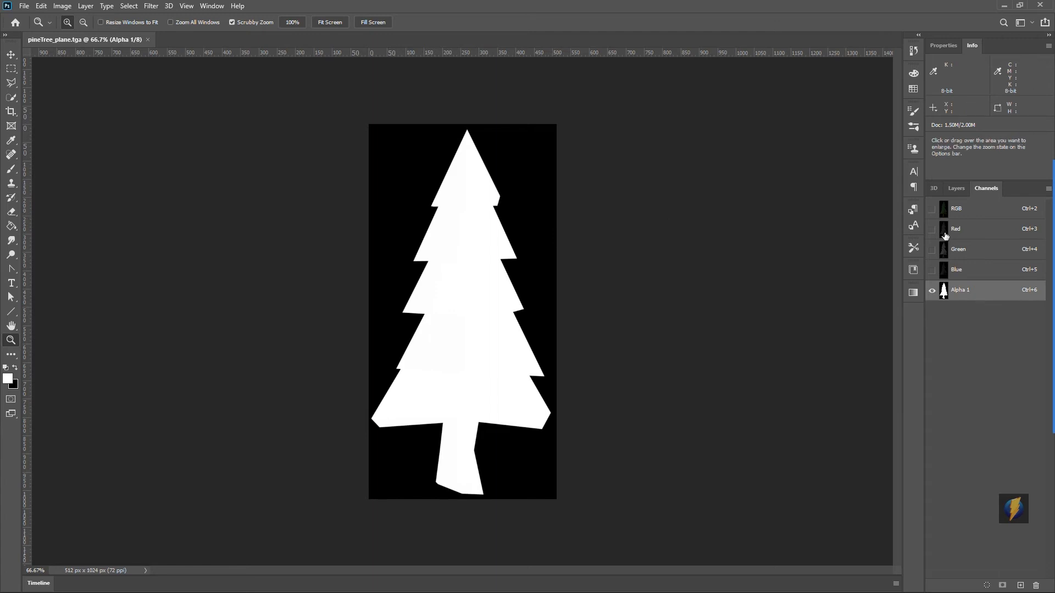
left_click(932, 209)
left_click(932, 290)
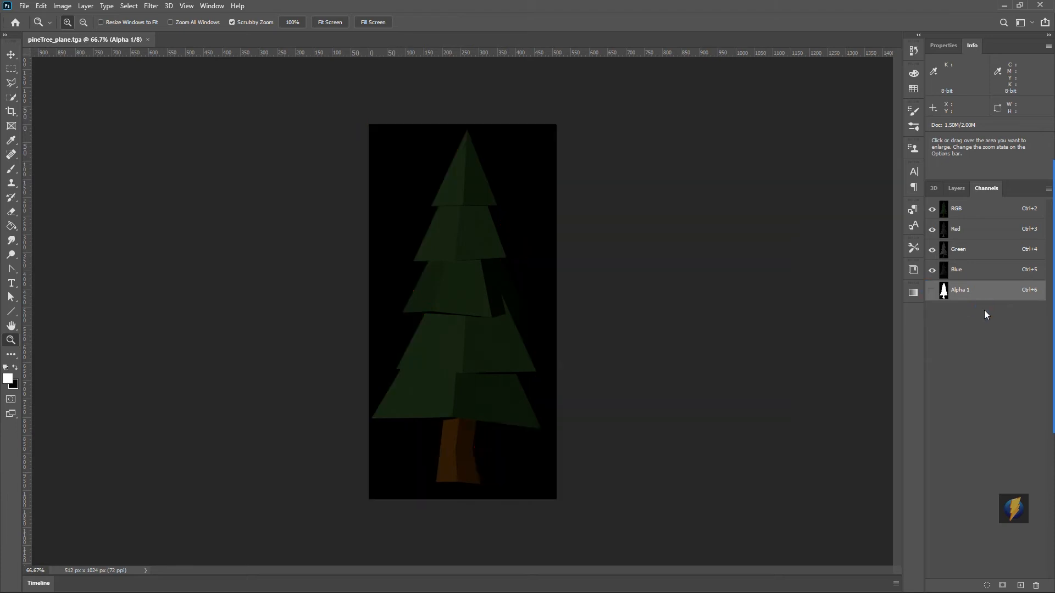
left_click(956, 189)
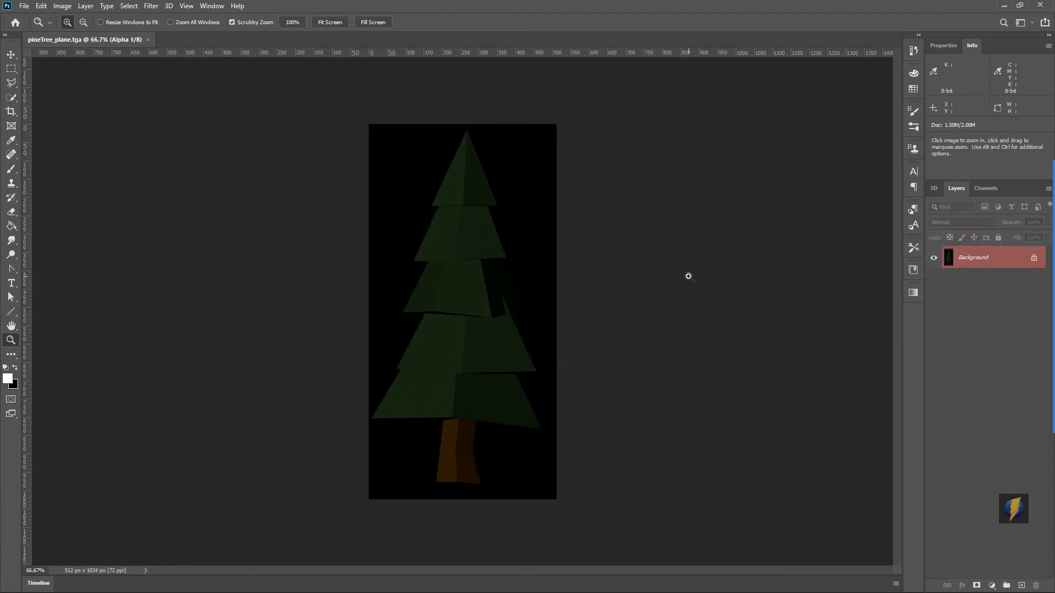
Step: Switch to Unity and import the pineTree_plane texture from the sourceimages folder into the project's LODs folder
key("alt+Tab")
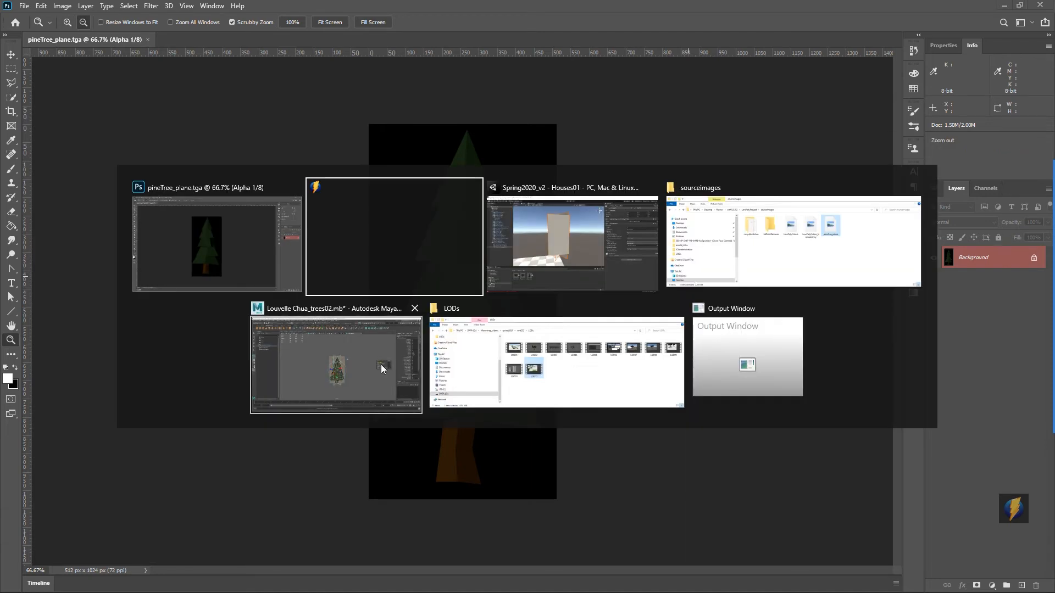
left_click(535, 239)
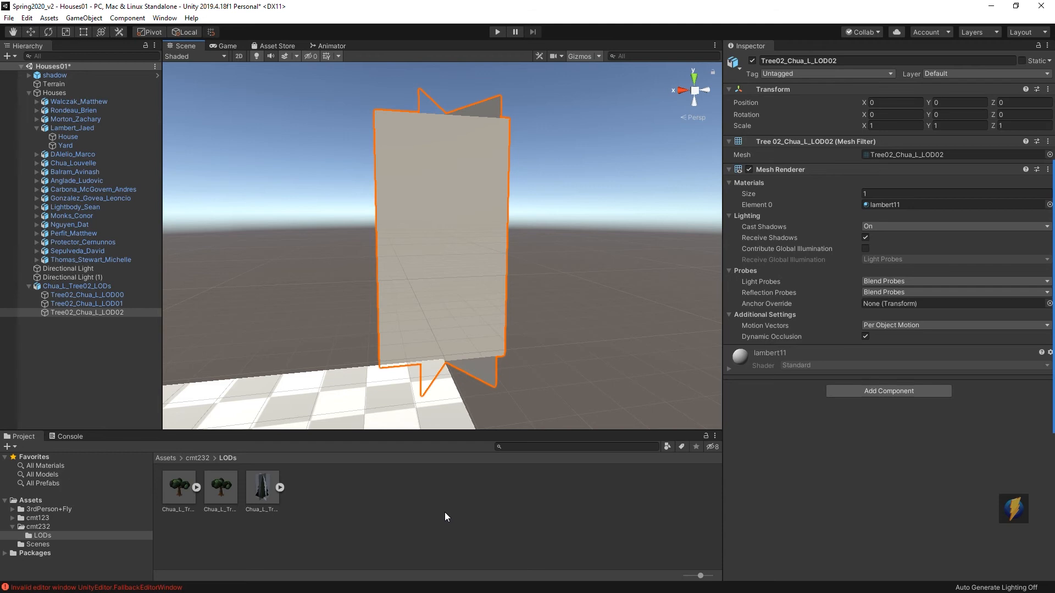
key("alt+Tab")
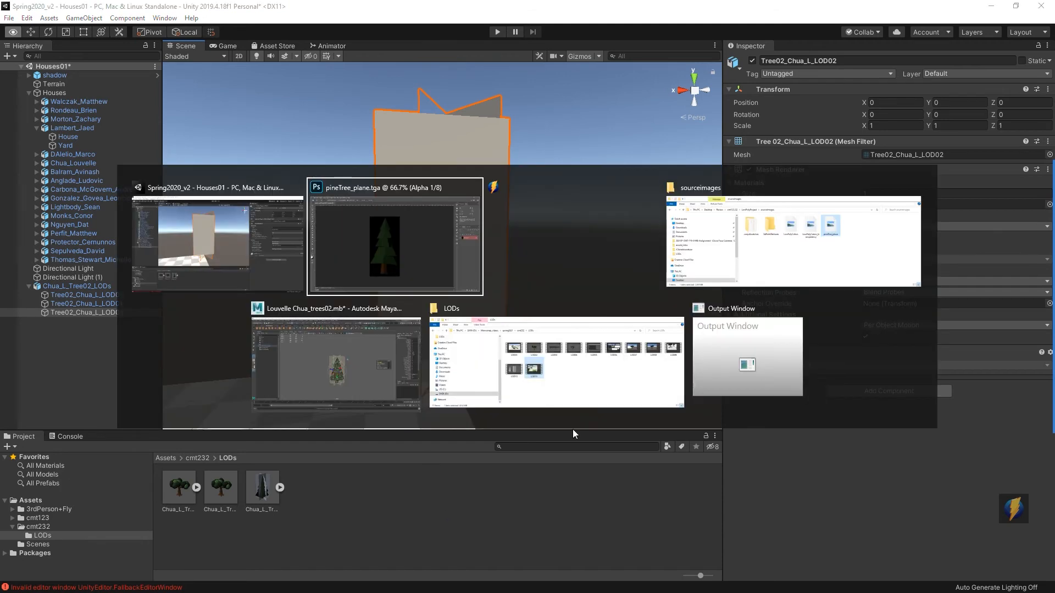
left_click(770, 258)
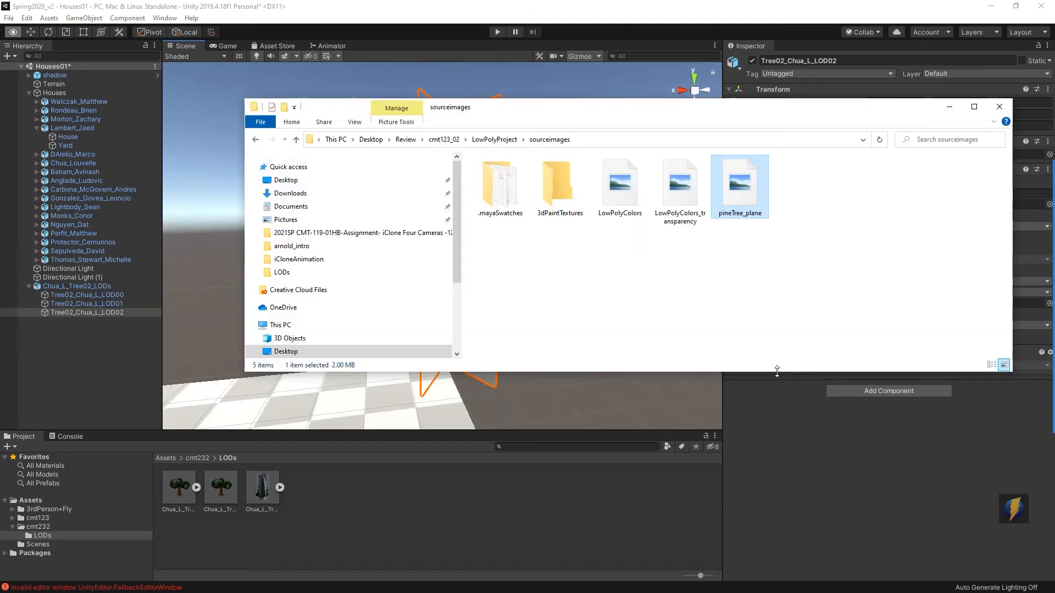
left_click_drag(743, 190, 390, 512)
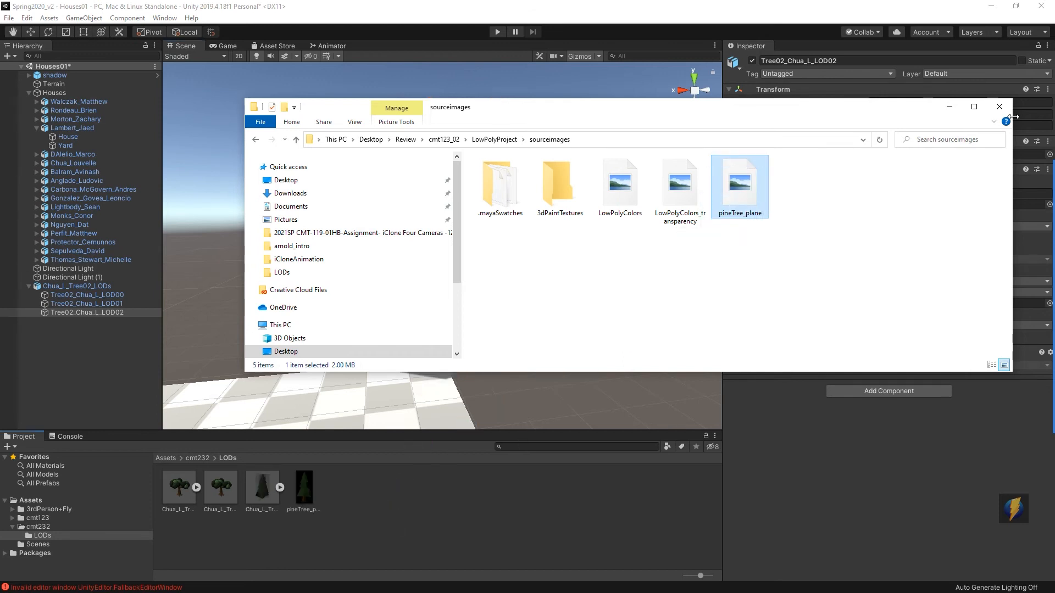
left_click(949, 107)
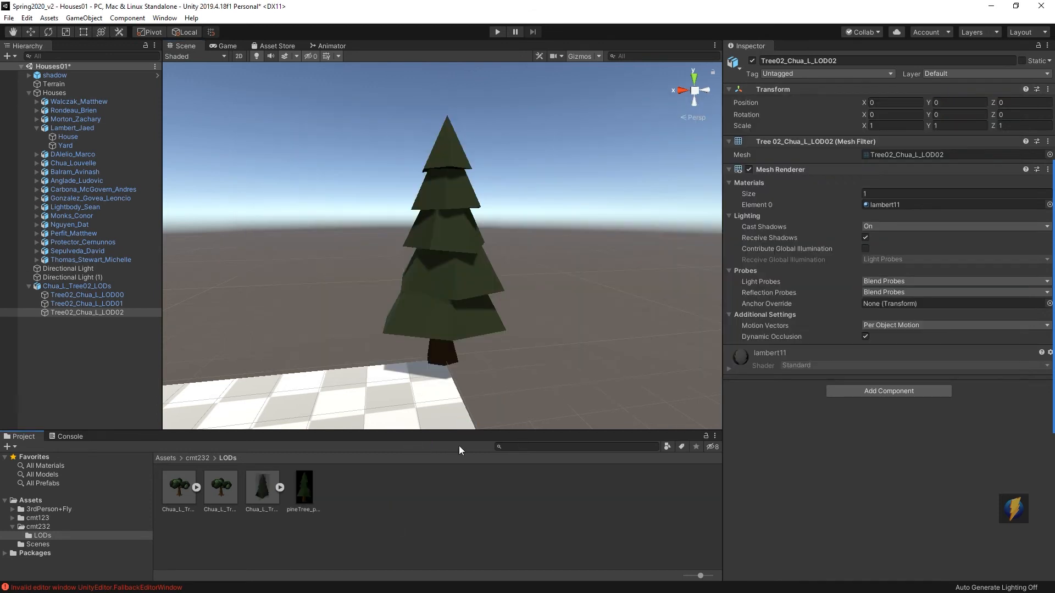
Step: Create a new material named PineTreeMat in the LODs folder
right_click(367, 509)
mouse_move(392, 240)
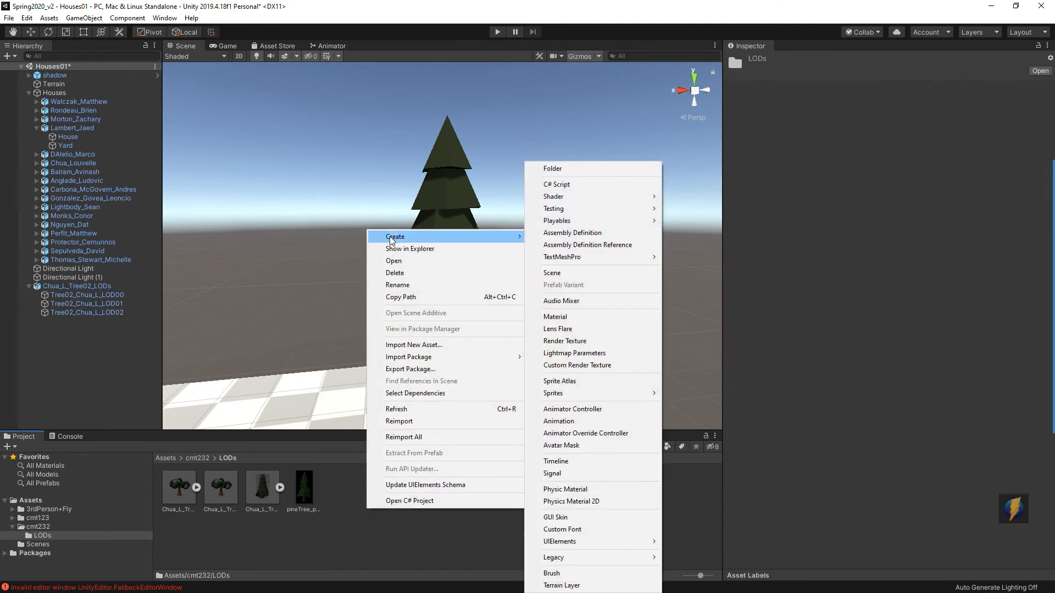
left_click(572, 316)
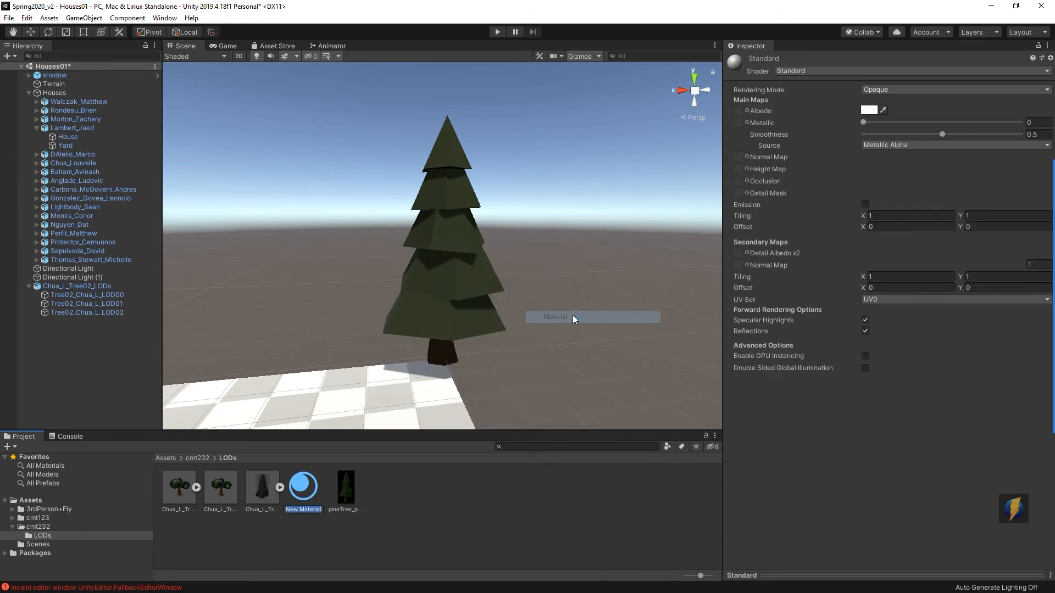
type("PineTreeMat")
key("Return")
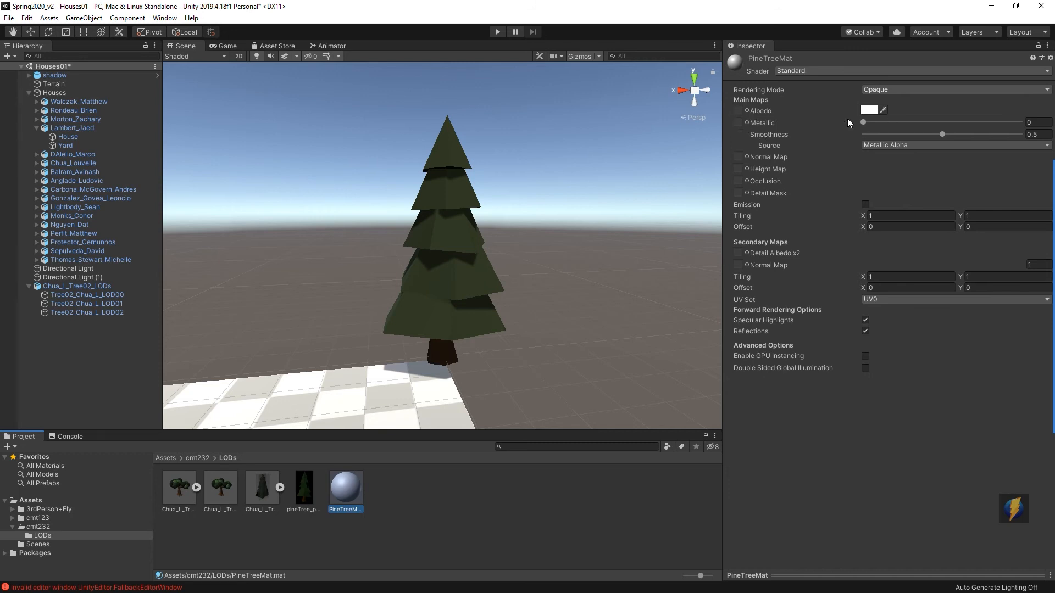
Step: Assign the pineTree_plane texture to the Albedo map of PineTreeMat
left_click(747, 110)
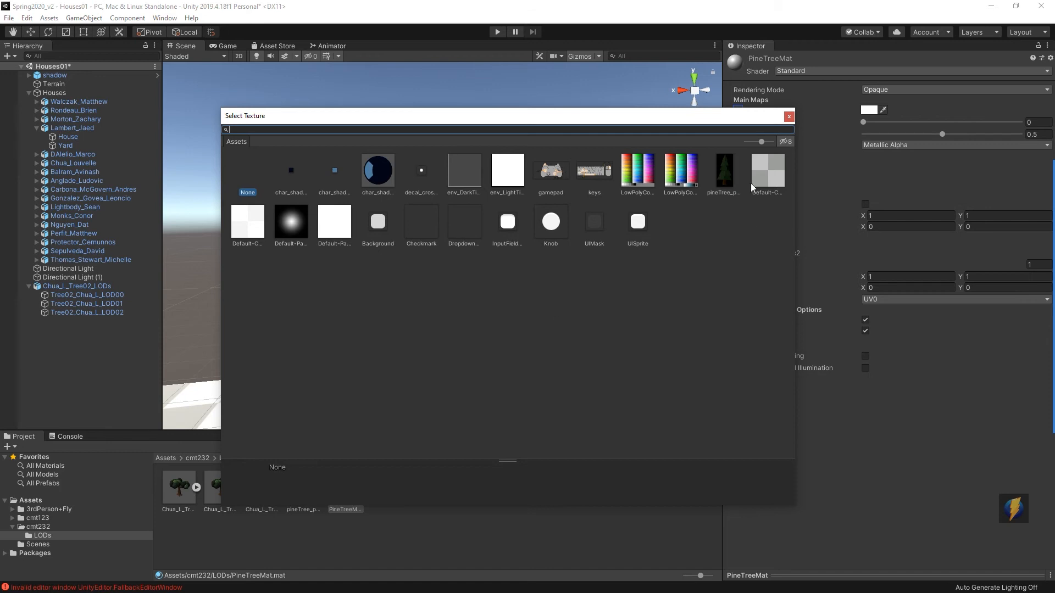
left_click(725, 169)
double_click(726, 168)
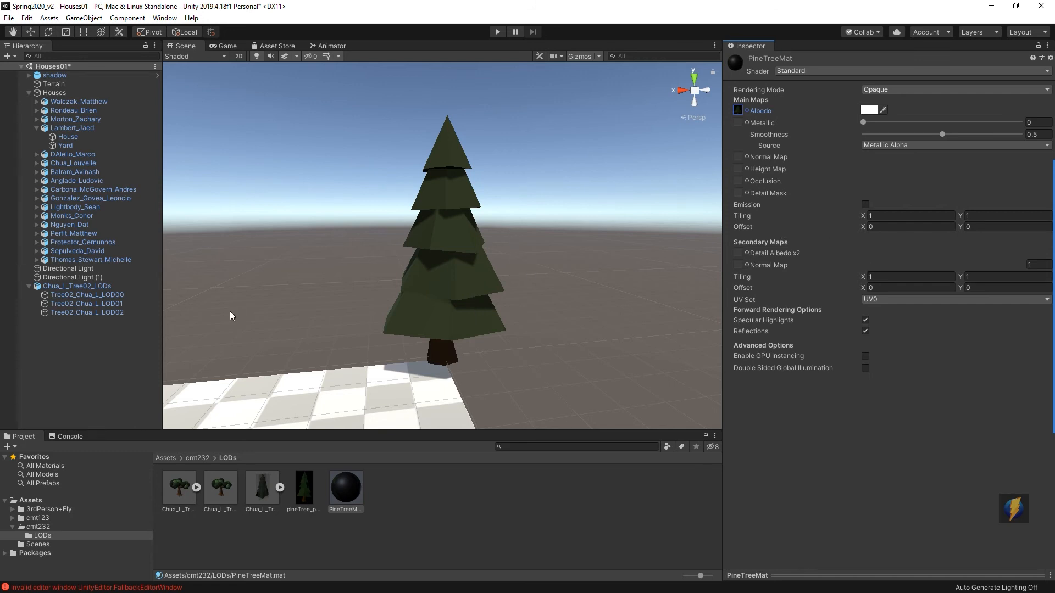
Step: Assign PineTreeMat as the Element 0 material of the Tree02 LOD02 mesh renderer
left_click(101, 312)
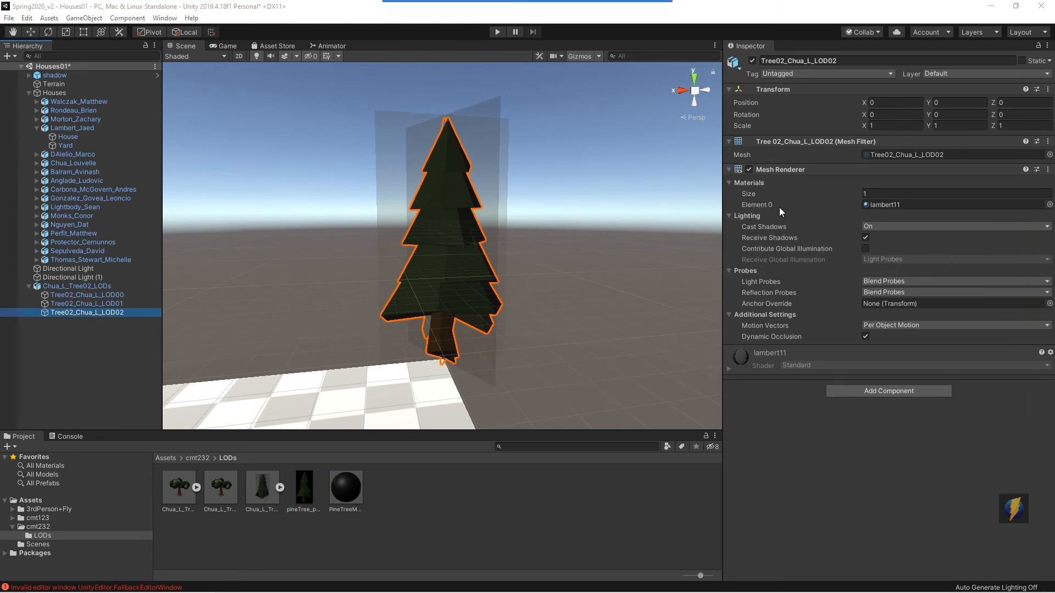
left_click(1049, 204)
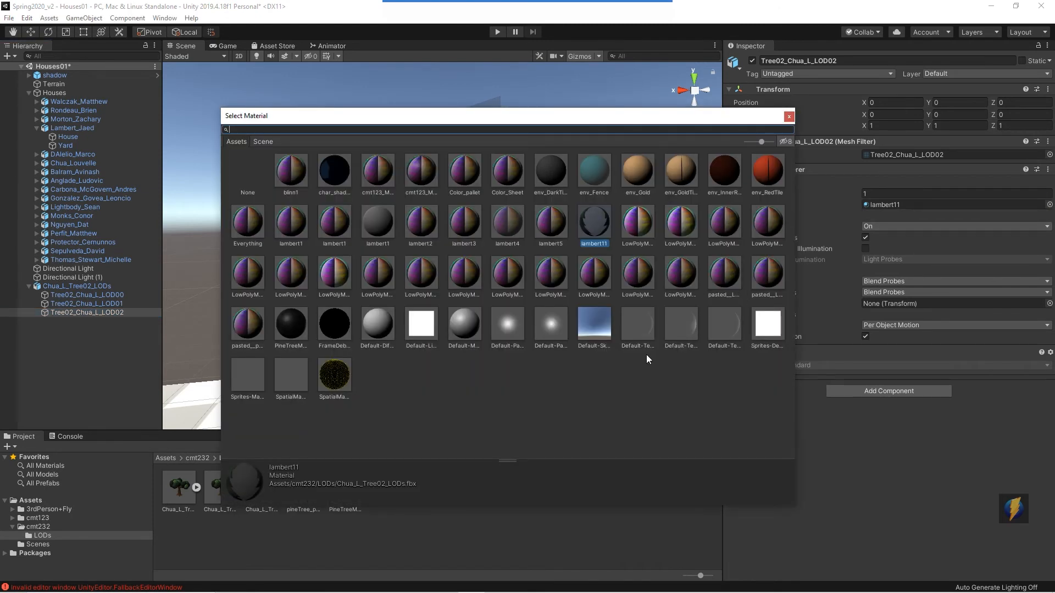
left_click(299, 335)
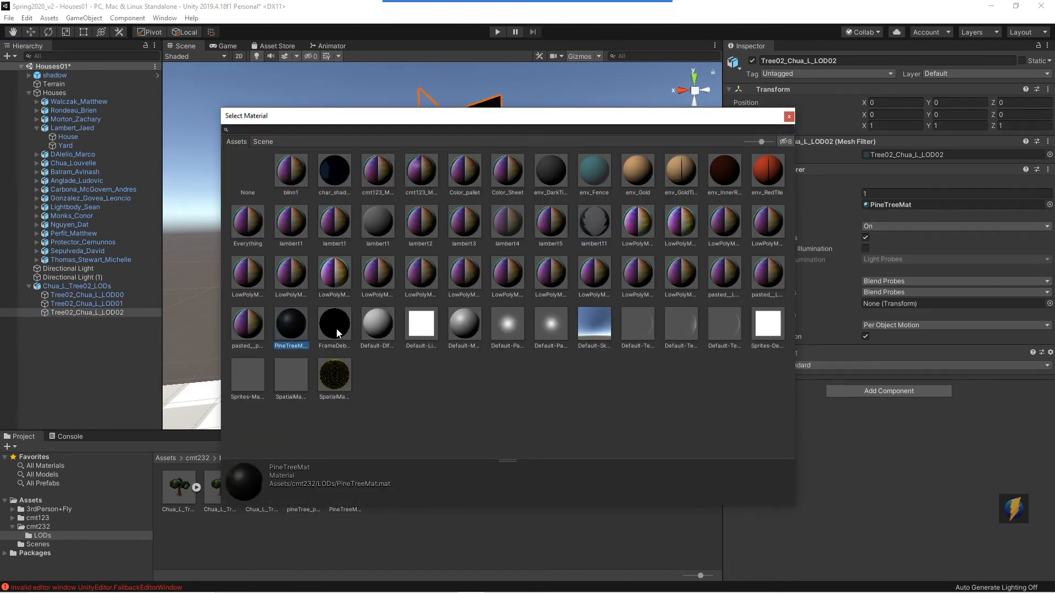
double_click(291, 324)
left_click_drag(521, 336, 450, 286, "alt")
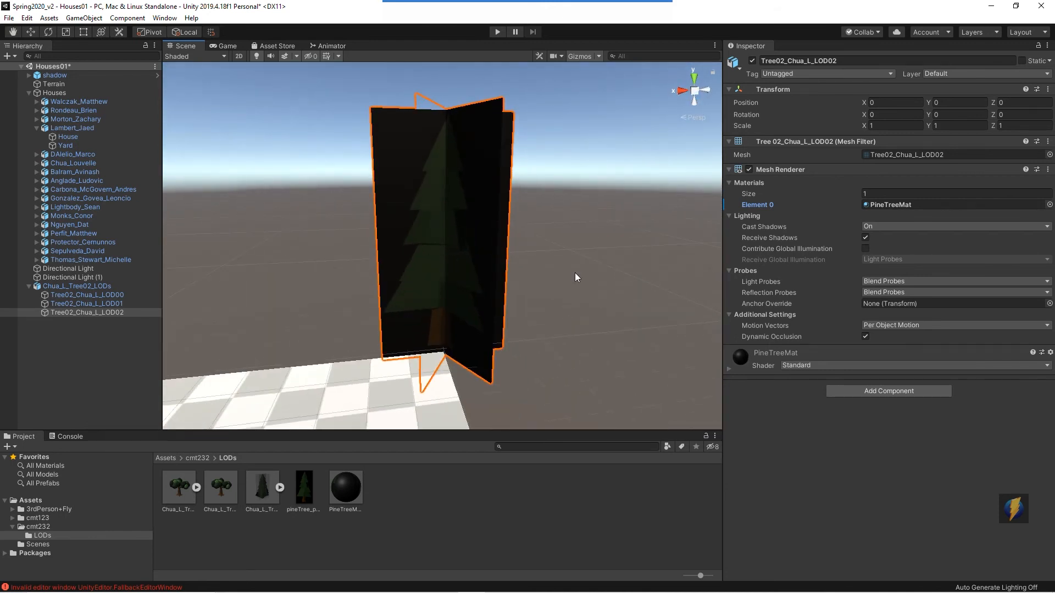
Step: Set the rendering mode of PineTreeMat to Cutout, keeping the Standard shader
left_click(353, 502)
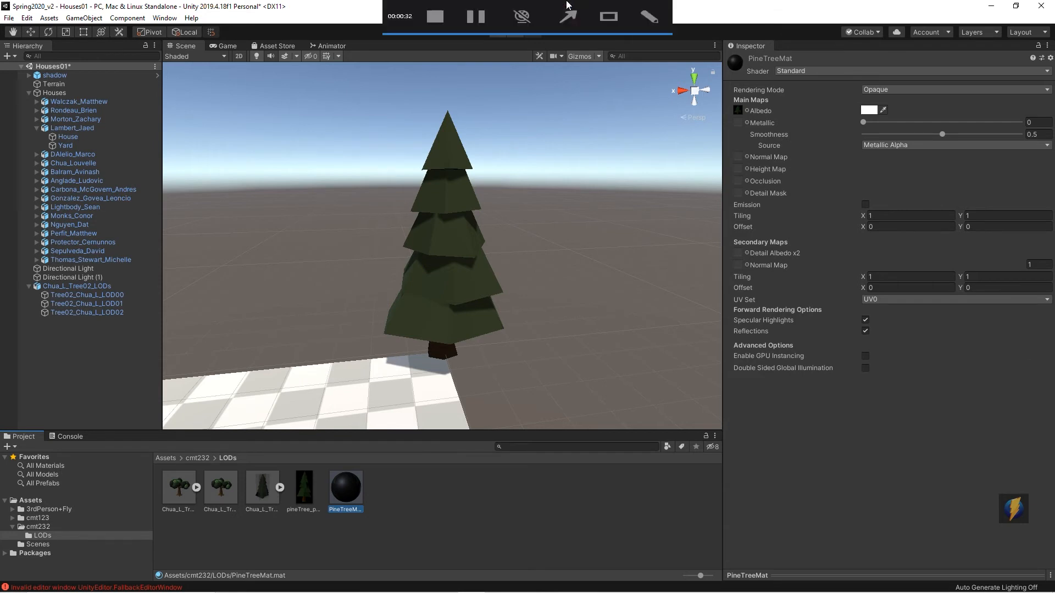
left_click(568, 18)
mouse_move(566, 207)
left_mouse_down()
mouse_move(641, 171)
mouse_move(716, 88)
mouse_move(745, 80)
left_mouse_up()
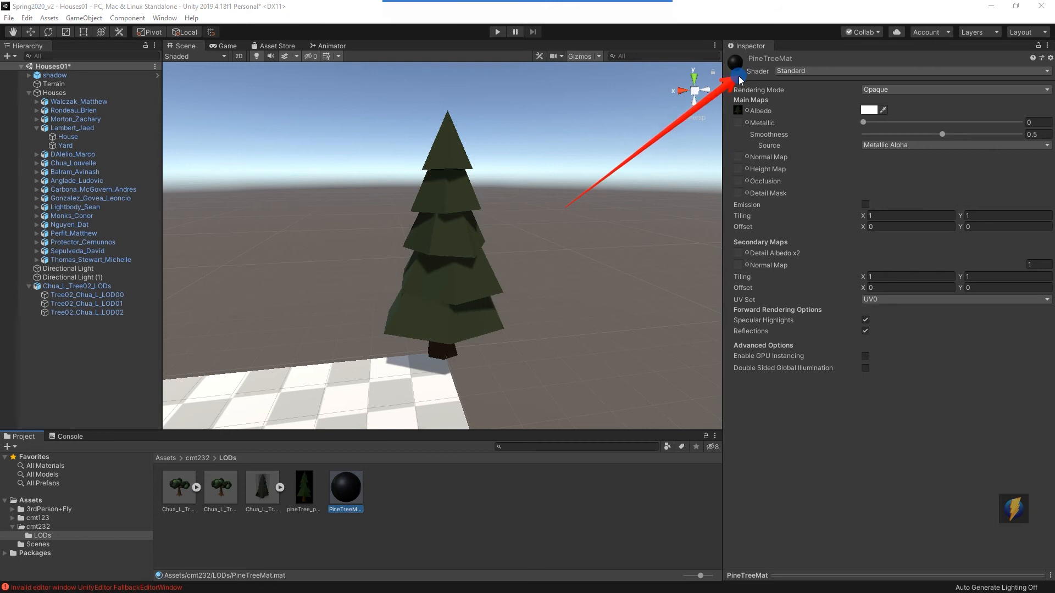
left_click(1047, 71)
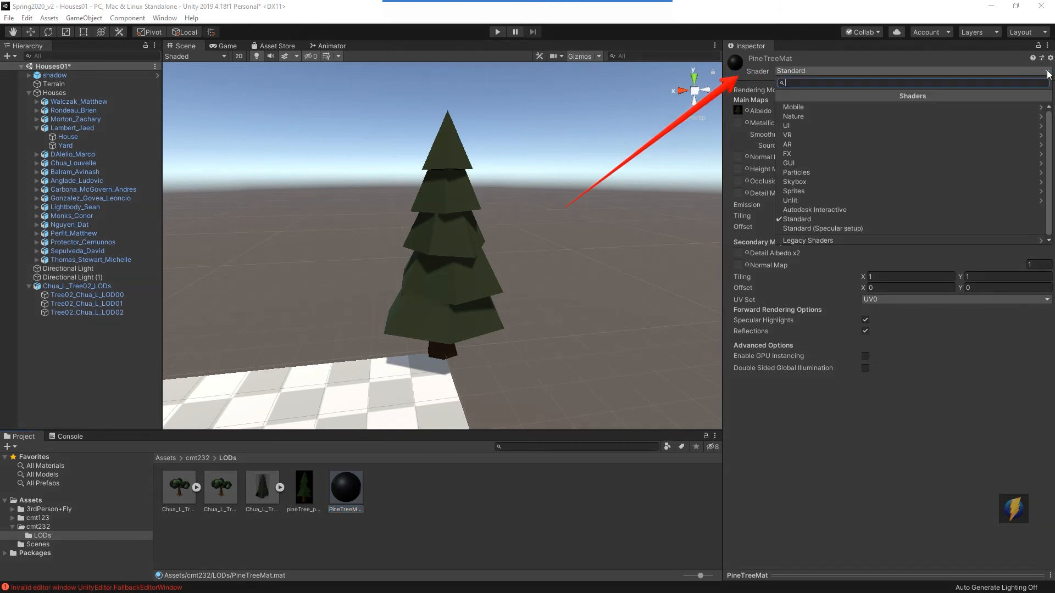
left_click(780, 413)
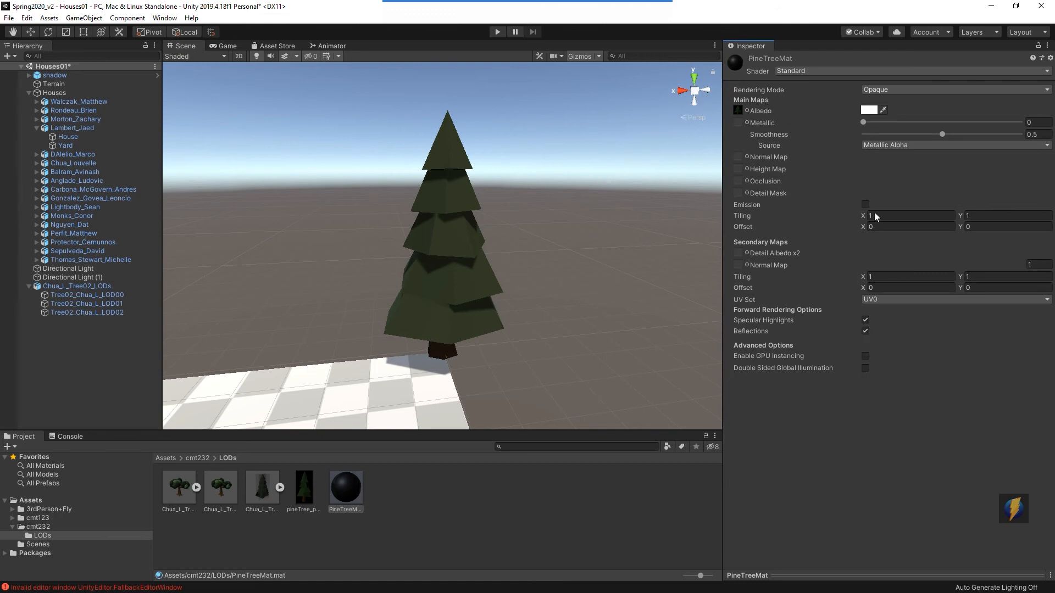
mouse_move(578, 189)
left_mouse_down()
mouse_move(660, 154)
mouse_move(734, 89)
left_mouse_up()
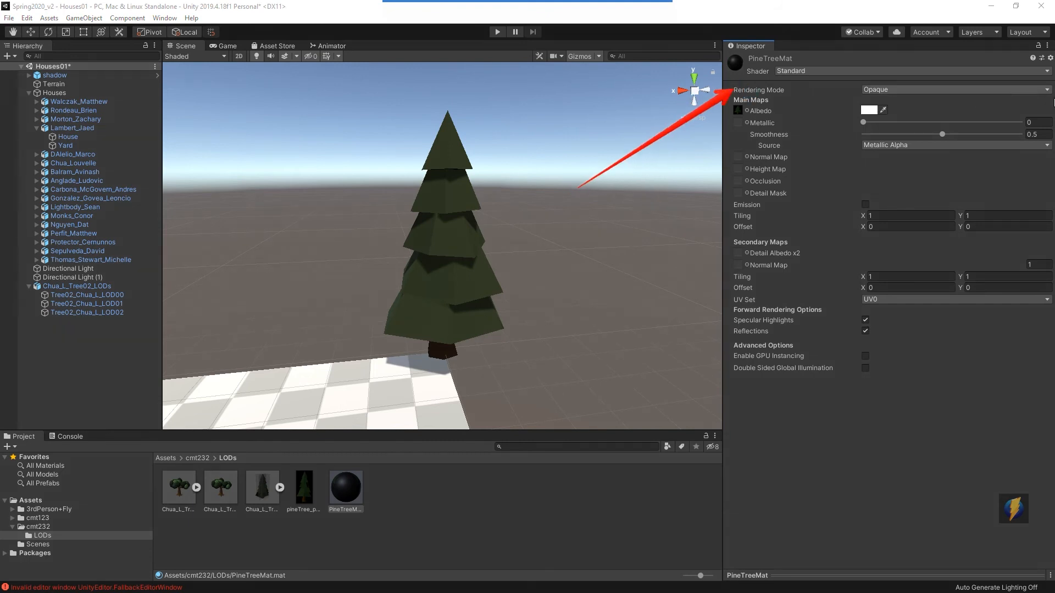
left_click(1046, 91)
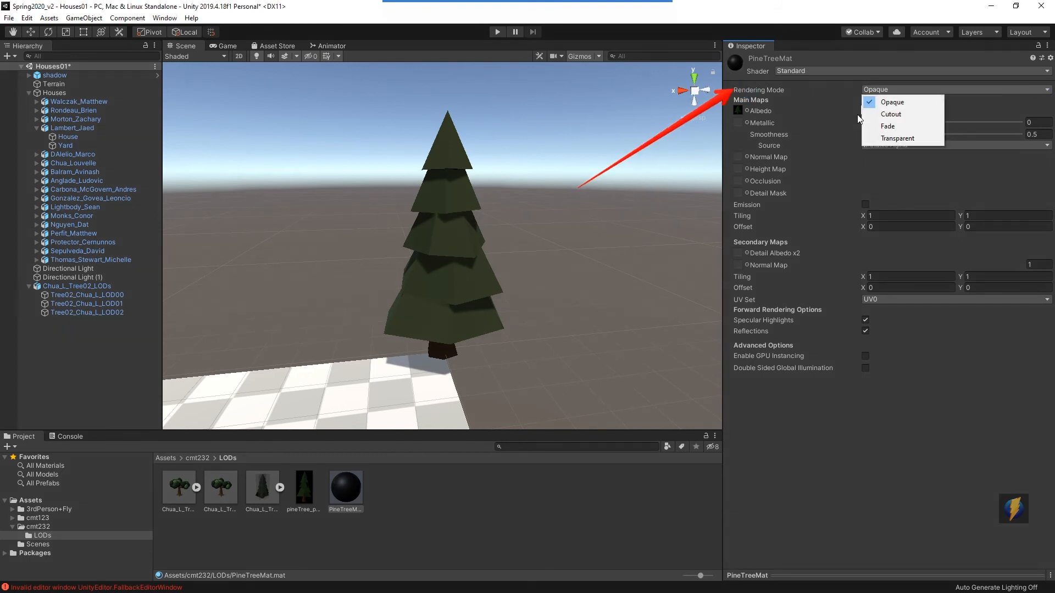
left_click(890, 114)
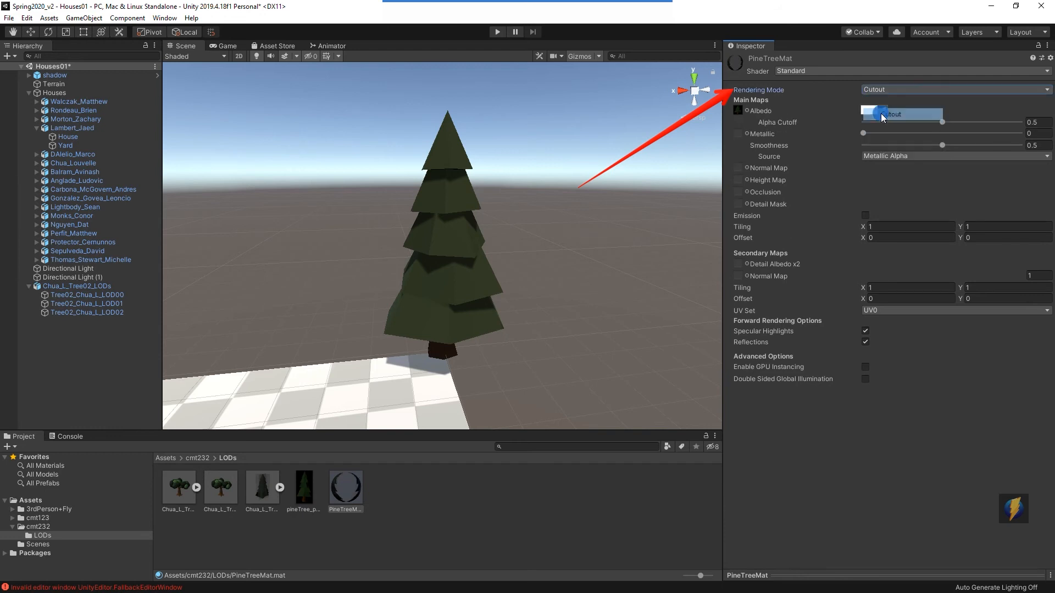
left_click(1043, 91)
left_click(891, 113)
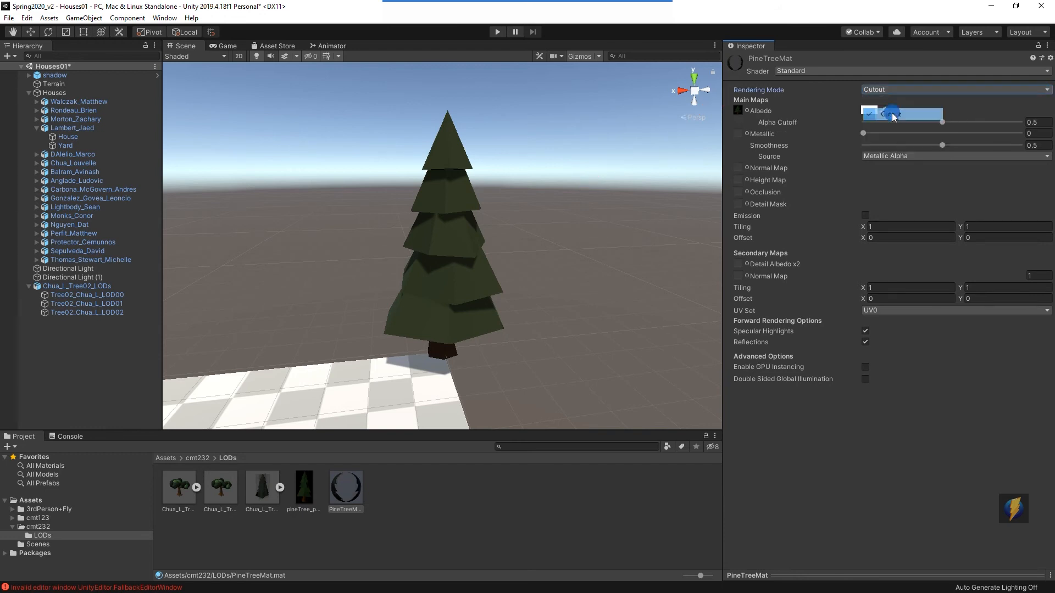
Step: Select the Tree02 LOD02 mesh and examine how its alpha transparency renders from different angles
left_click(89, 315)
left_click_drag(387, 331, 393, 262, "alt")
mouse_move(510, 262)
left_mouse_down("alt")
mouse_move(528, 259)
mouse_move(395, 263)
mouse_move(593, 249)
mouse_move(416, 252)
mouse_move(555, 242)
mouse_move(295, 226)
mouse_move(429, 240)
mouse_move(264, 247)
mouse_move(552, 254)
left_mouse_up("alt")
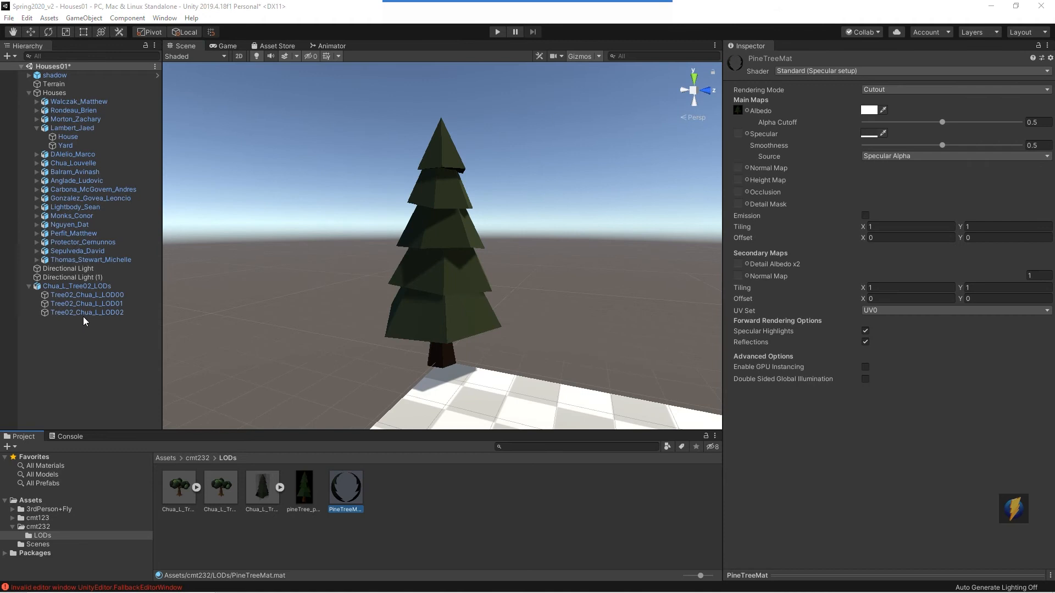
left_click(83, 312)
left_click_drag(439, 248, 305, 253, "alt")
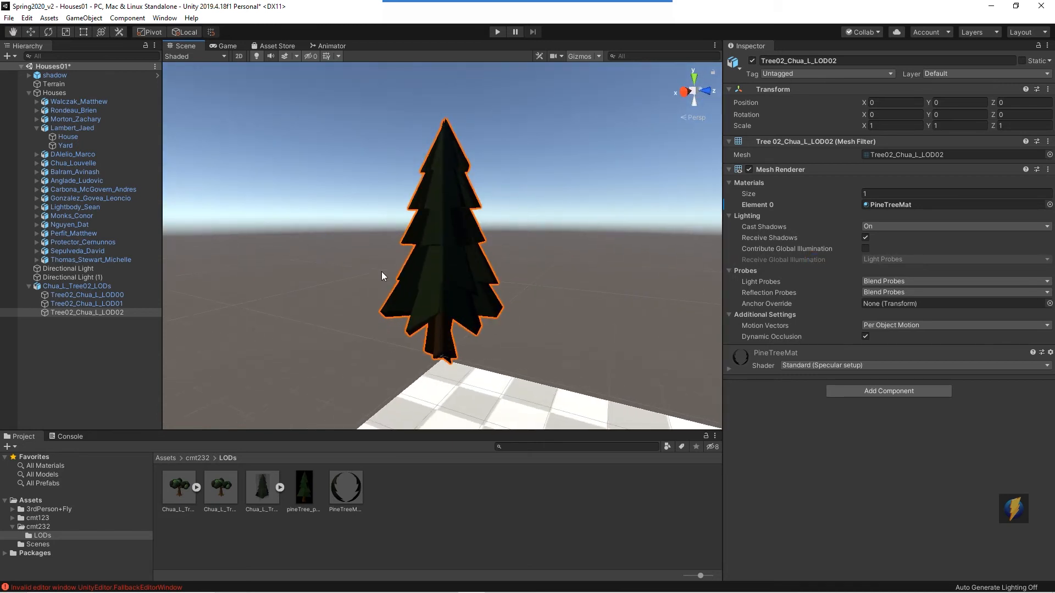
left_click(565, 20)
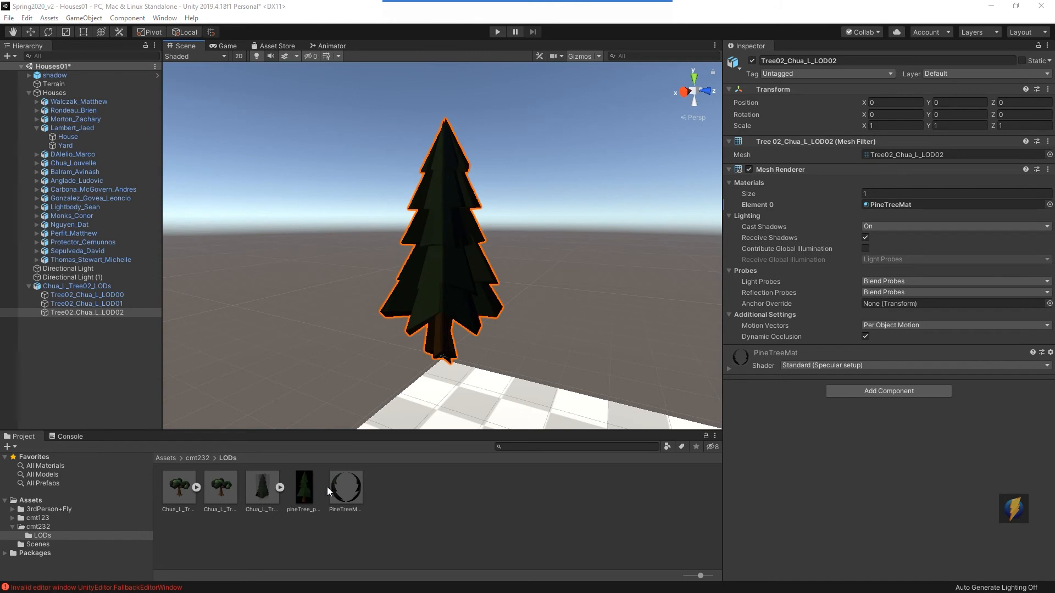
Step: Change the shader of PineTreeMat to Sprites/Default
left_click(344, 487)
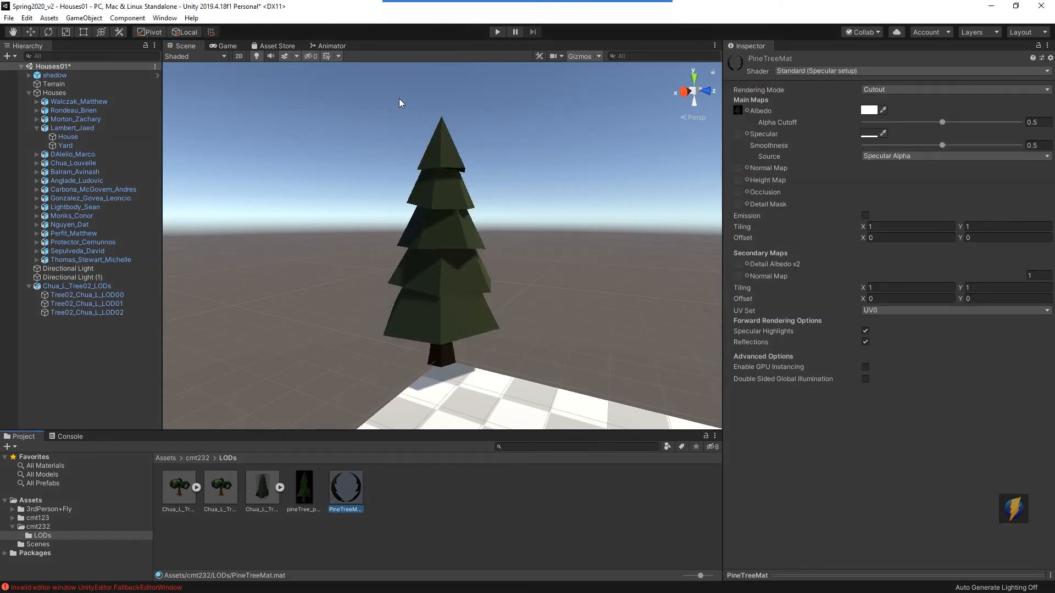
left_click(568, 21)
left_click_drag(563, 226, 742, 79)
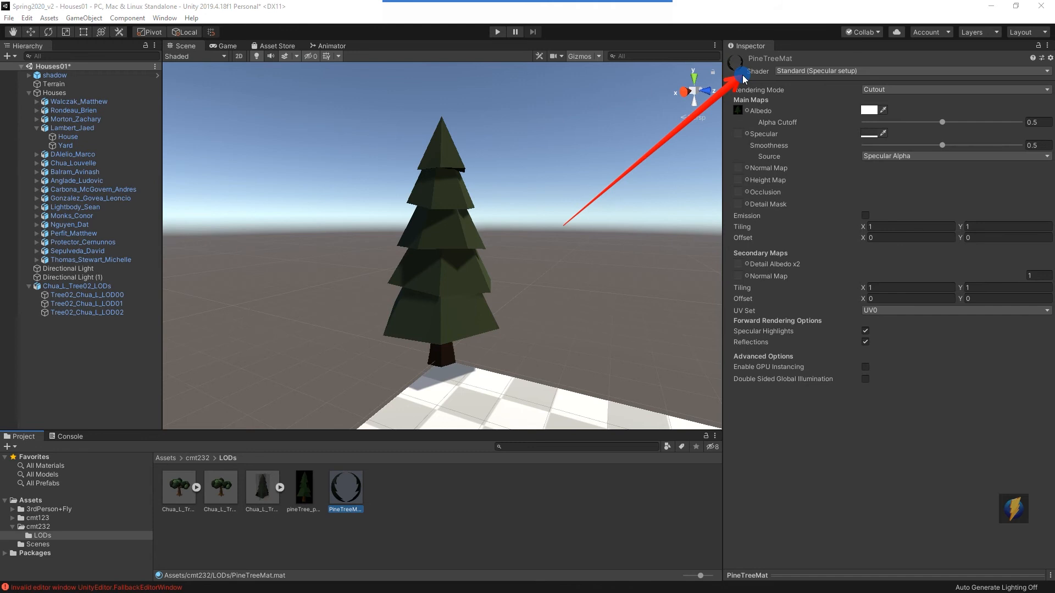
left_click(1048, 71)
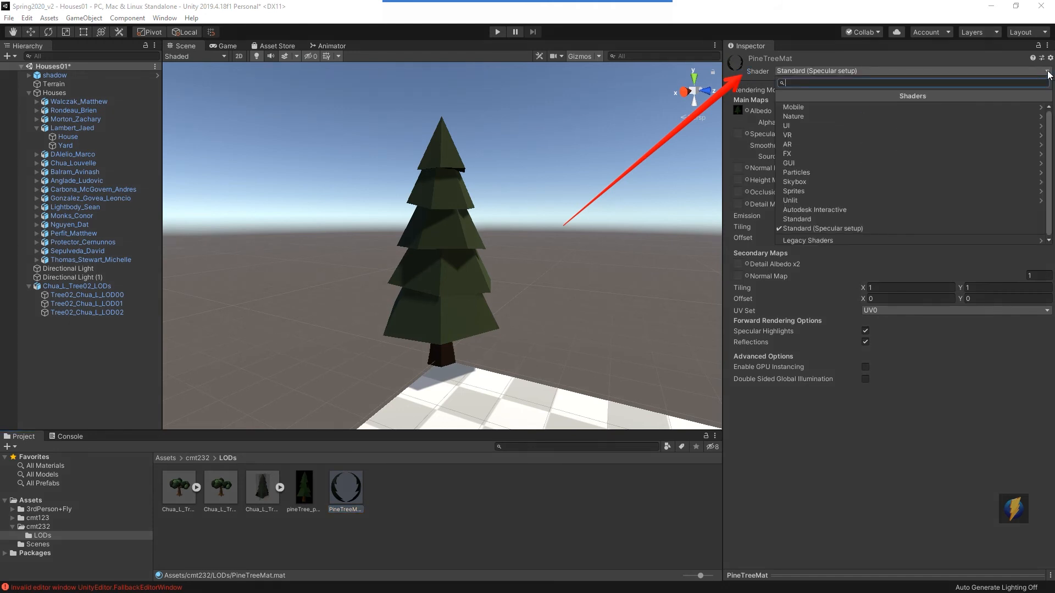
left_click(818, 190)
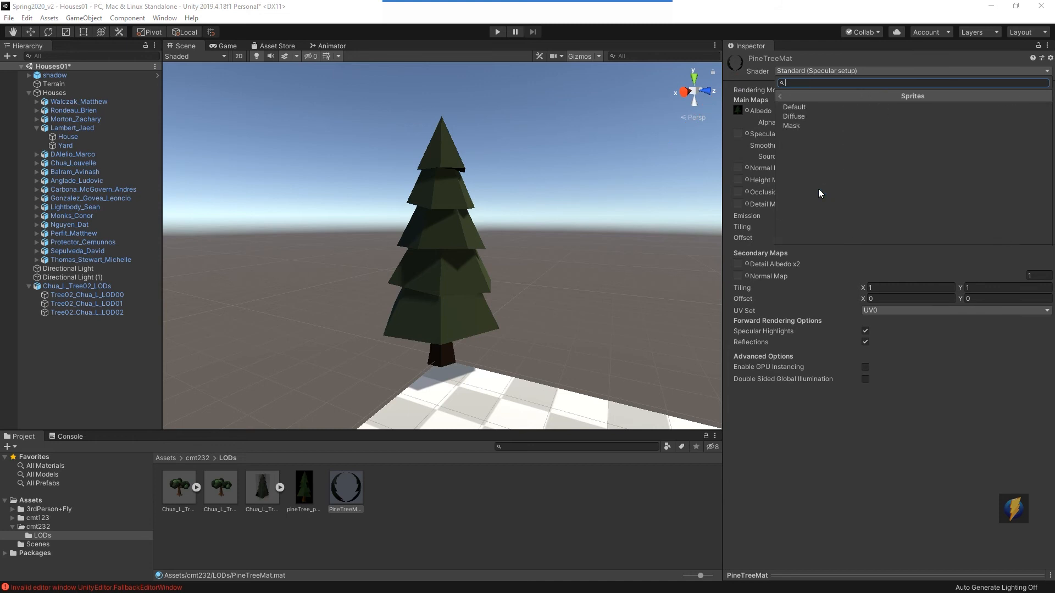
left_click(813, 107)
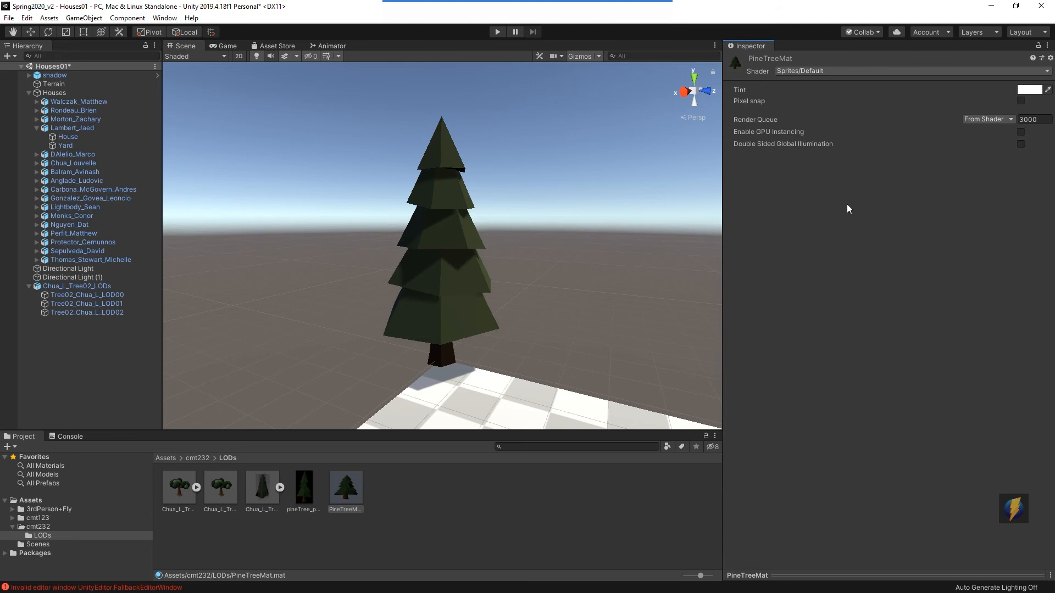
Step: Examine the Tree02 LOD02 planes with the sprite shader from above, around and at varying distances
left_click(90, 312)
left_click_drag(522, 284, 483, 365, "alt")
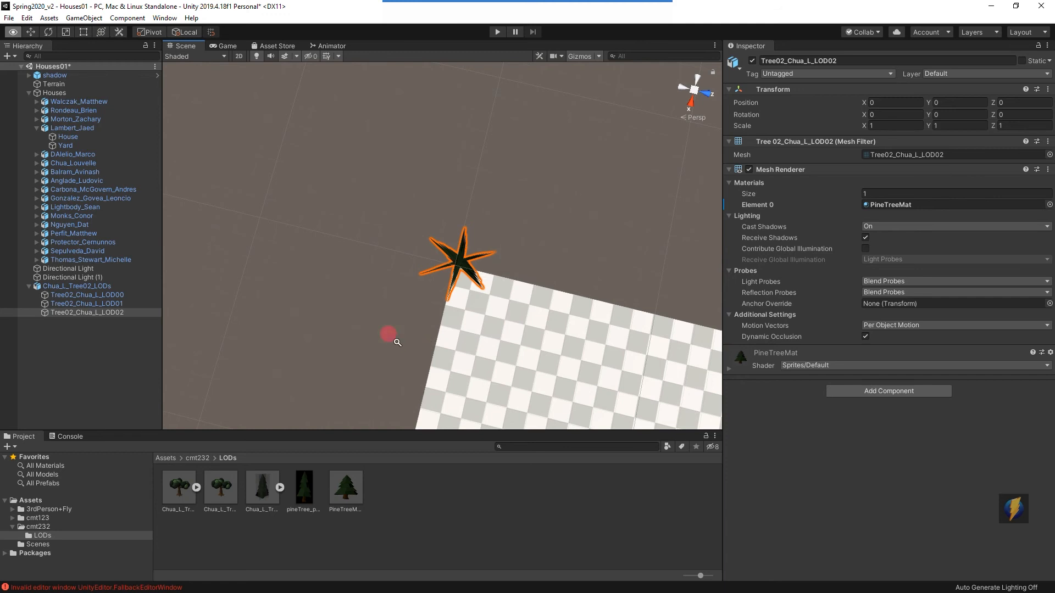
right_click_drag(397, 343, 704, 341, "alt")
left_click_drag(703, 340, 664, 254, "alt")
left_click_drag(343, 271, 666, 261, "alt")
right_click_drag(667, 261, 203, 242, "alt")
left_click_drag(220, 247, 426, 262, "alt")
right_click_drag(212, 288, 596, 302, "alt")
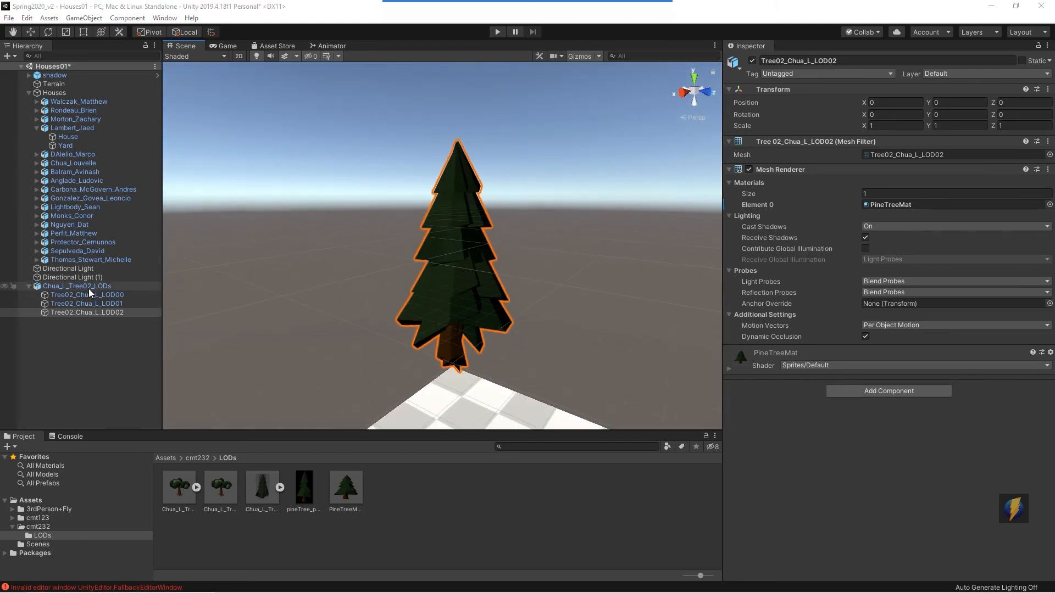
Step: Select the Tree02 LOD group and check its level-of-detail transitions at near and far viewing distances
left_click(85, 286)
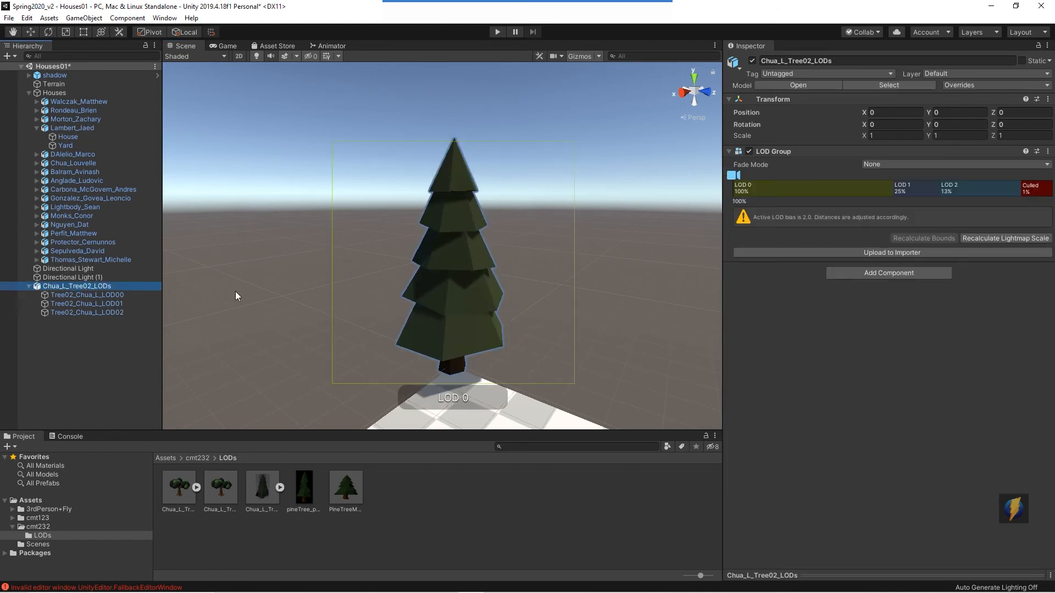
left_click_drag(575, 261, 539, 291, "alt")
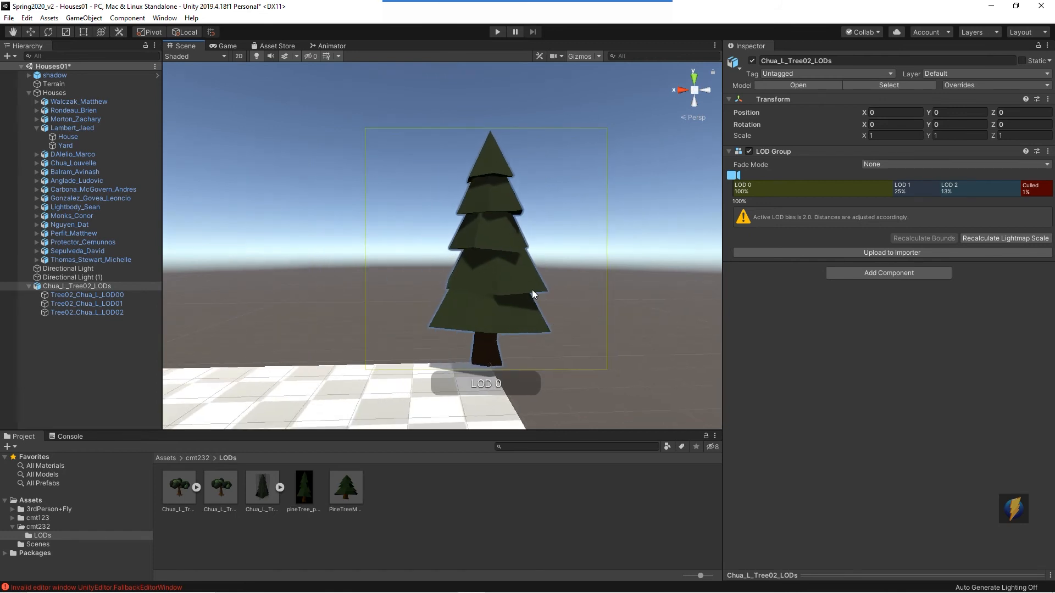
mouse_move(633, 288)
right_mouse_down("alt")
mouse_move(591, 280)
mouse_move(471, 295)
mouse_move(546, 282)
mouse_move(520, 281)
mouse_move(527, 299)
mouse_move(542, 292)
mouse_move(476, 287)
mouse_move(452, 299)
mouse_move(587, 274)
mouse_move(466, 267)
right_mouse_up("alt")
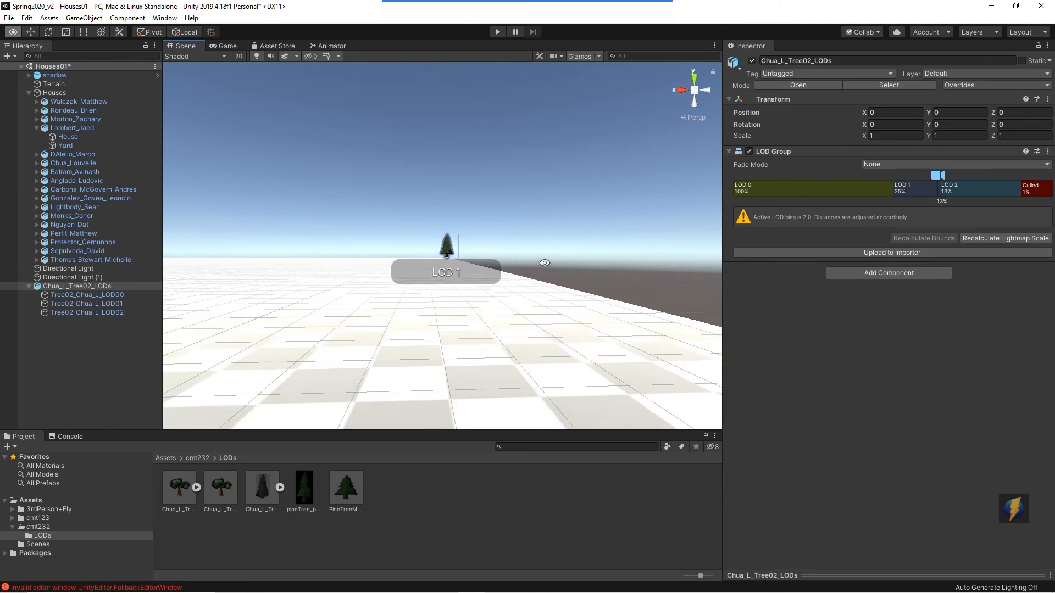
key("alt")
mouse_move(582, 261)
right_mouse_down("alt")
mouse_move(532, 270)
mouse_move(646, 272)
mouse_move(476, 292)
mouse_move(338, 278)
mouse_move(377, 275)
mouse_move(588, 184)
right_mouse_up("alt")
mouse_move(757, 176)
left_mouse_down()
mouse_move(972, 186)
mouse_move(723, 186)
left_mouse_up()
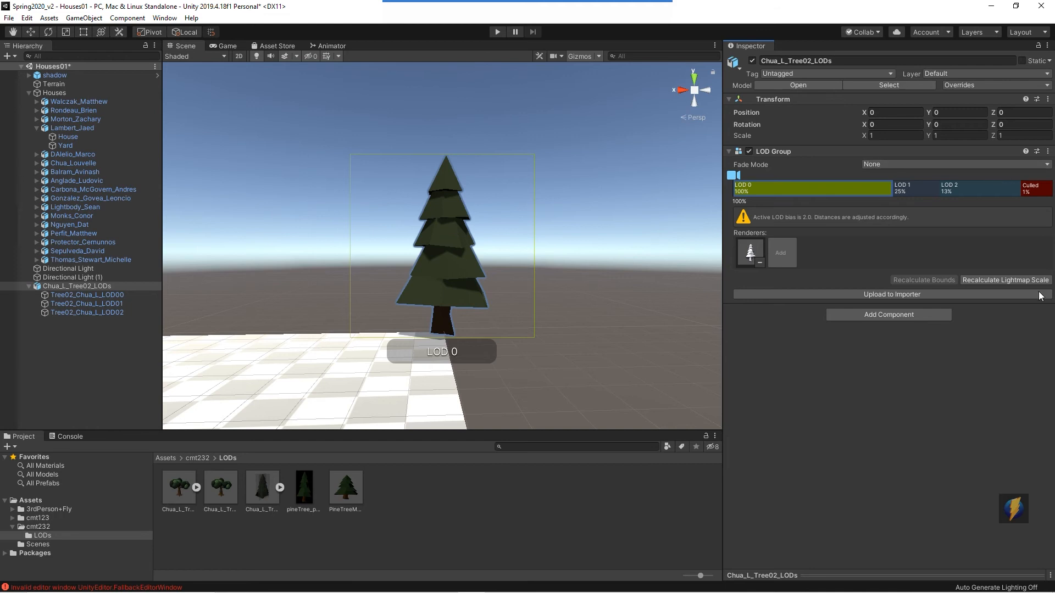
Step: Add a Capsule Collider component to the Tree02 LOD group
left_click(898, 313)
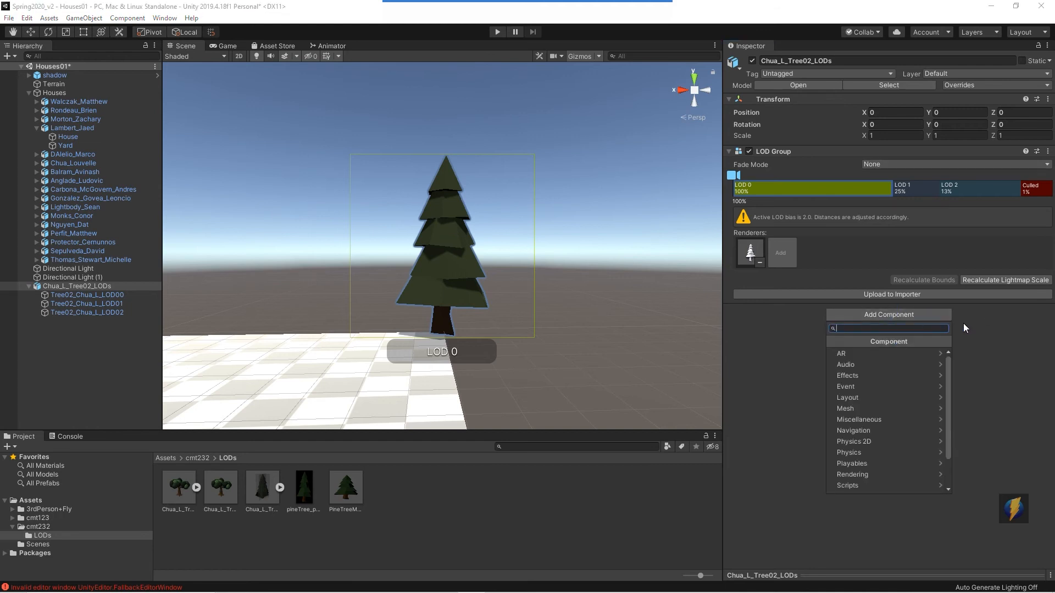
left_click(862, 452)
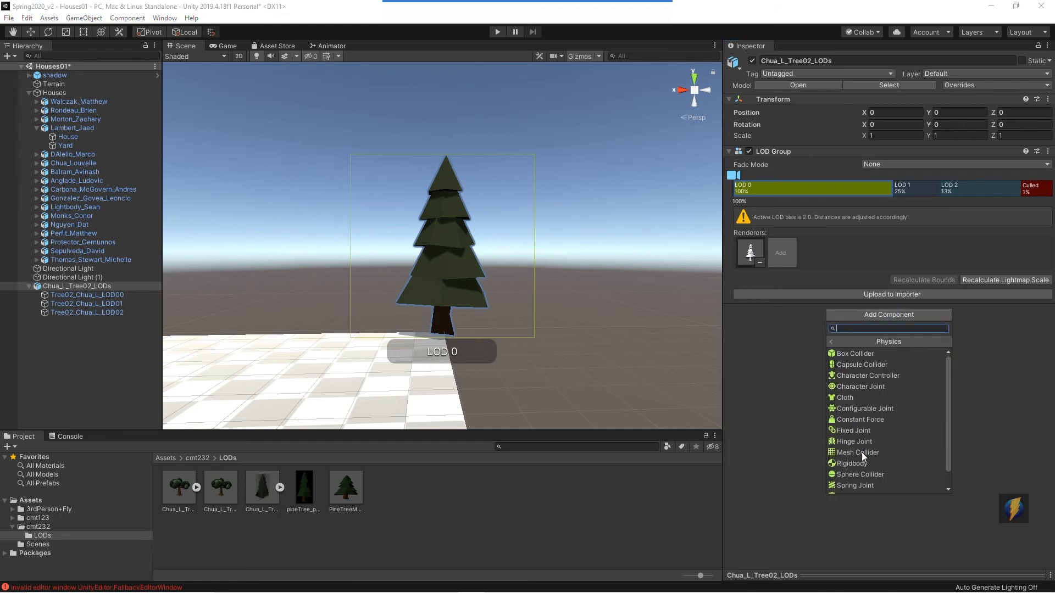
left_click(863, 364)
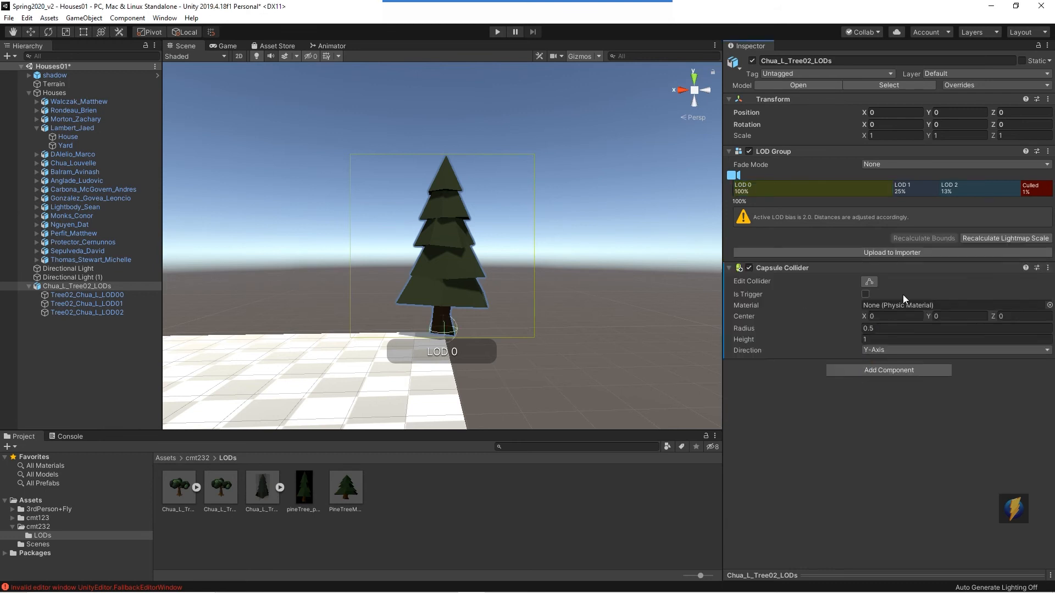
Step: Fit the capsule collider around the tree with centre Y 3.04, radius 1.31 and height 6.55
left_click_drag(929, 317, 981, 313)
left_click_drag(746, 329, 759, 330)
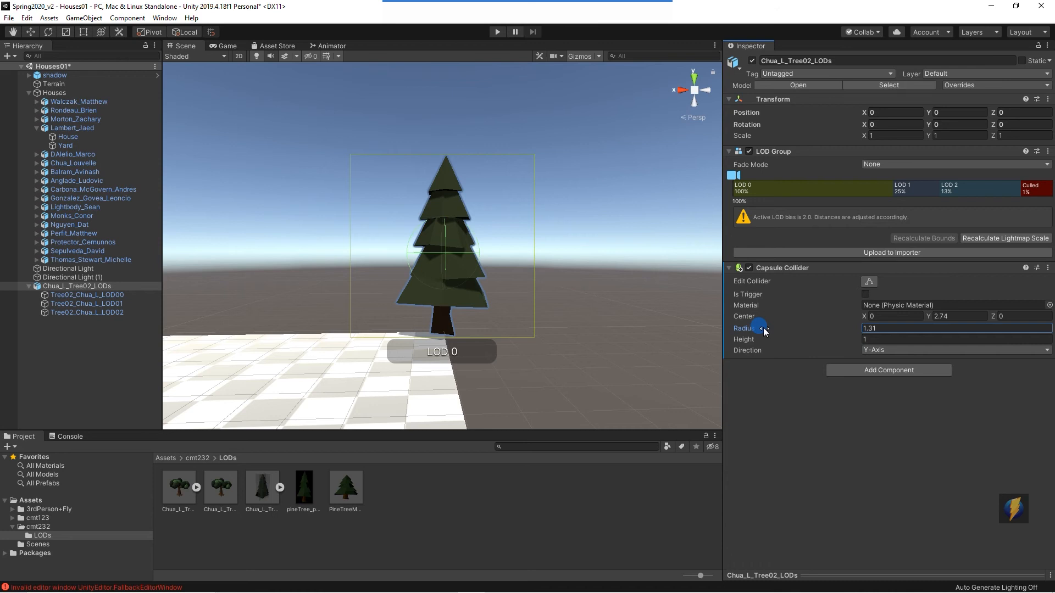
left_click_drag(749, 339, 856, 339)
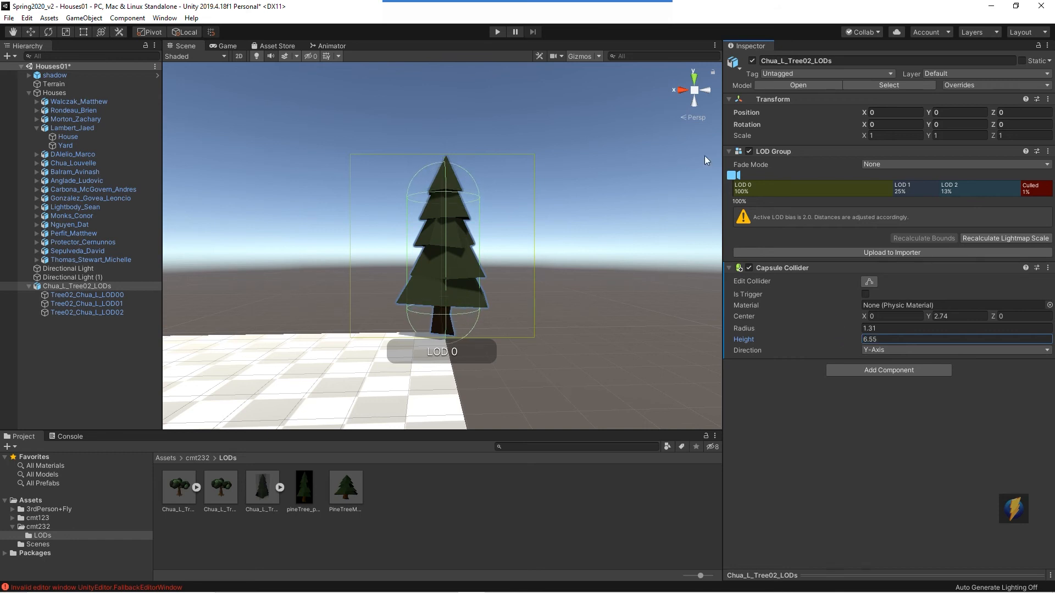
left_click(694, 117)
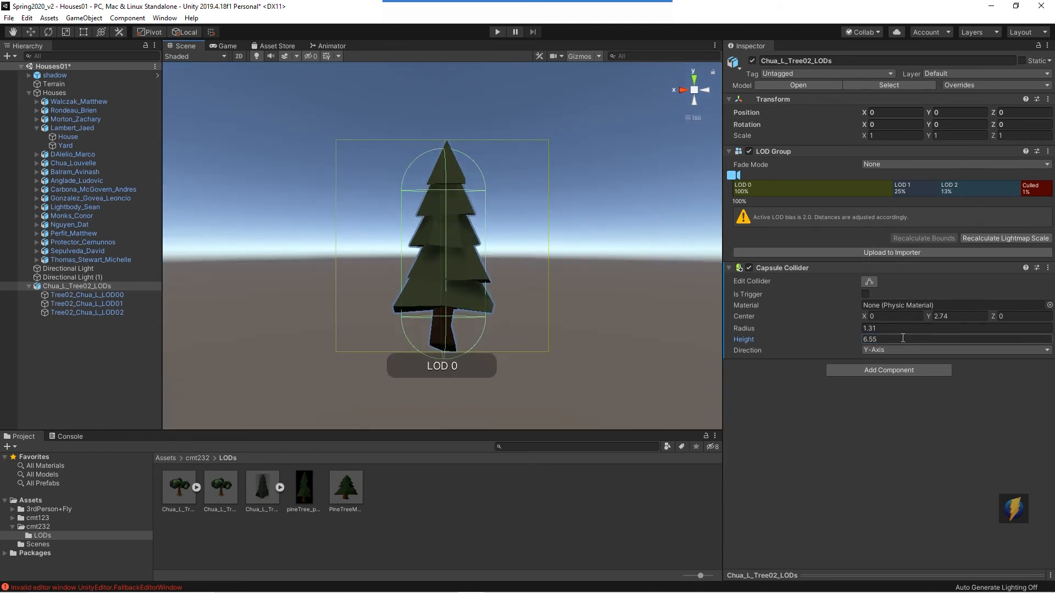
left_click_drag(933, 316, 938, 316)
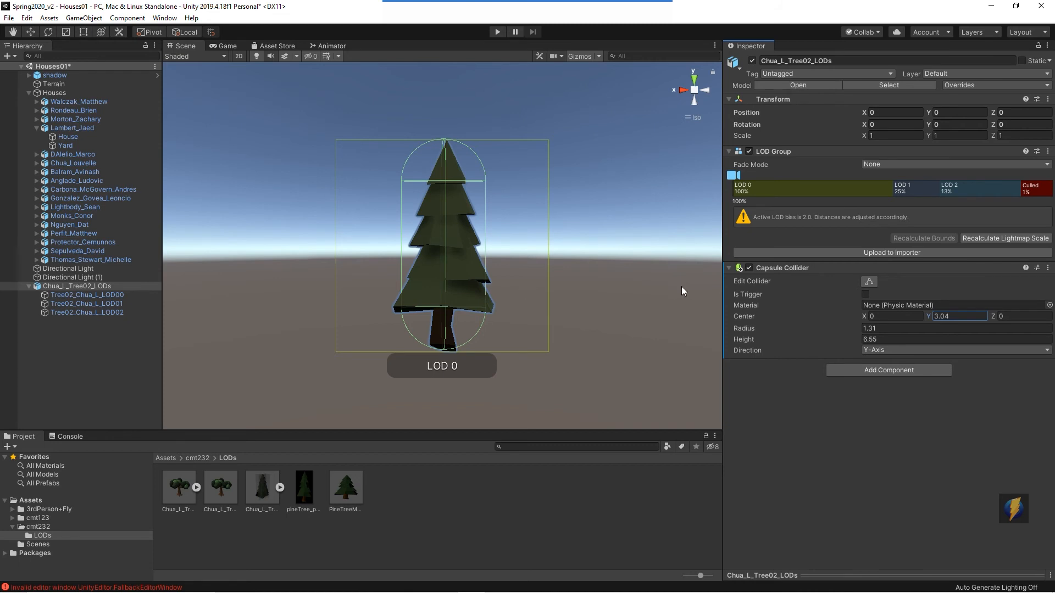
left_click(694, 118)
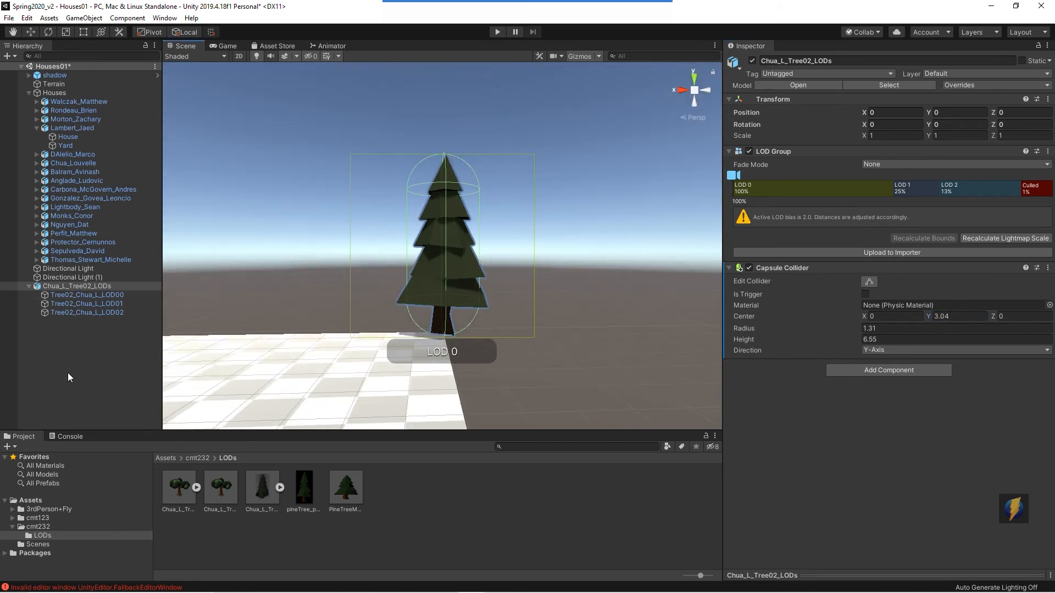
Step: Save the Tree02 LOD group as an original prefab in the LODs folder and delete its instance from the scene
left_click(28, 286)
left_click(63, 287)
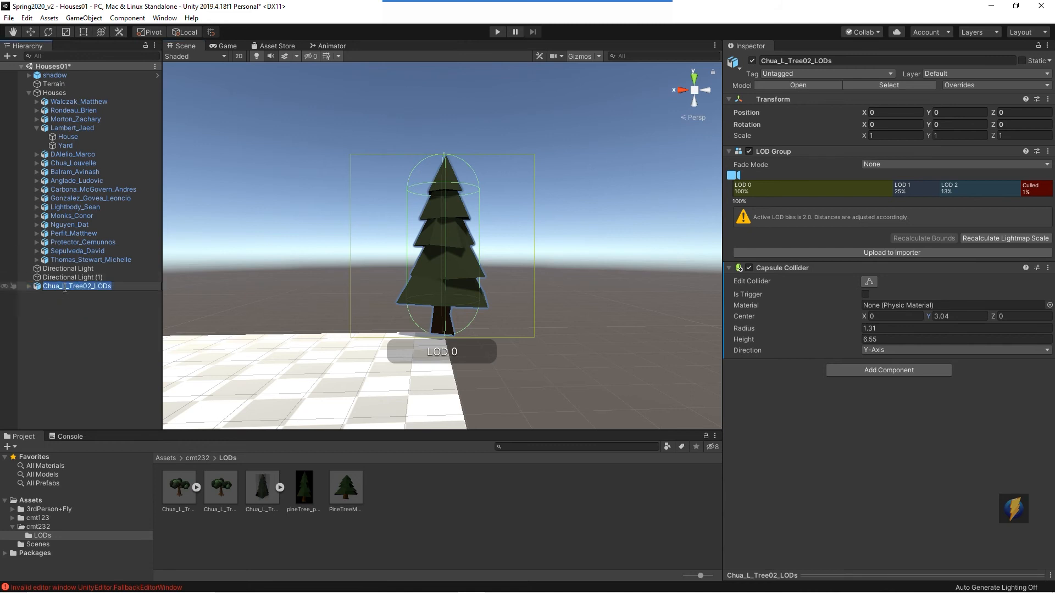
left_click(50, 325)
left_click(38, 284)
left_click_drag(38, 285, 299, 534)
left_click_drag(461, 520, 461, 519)
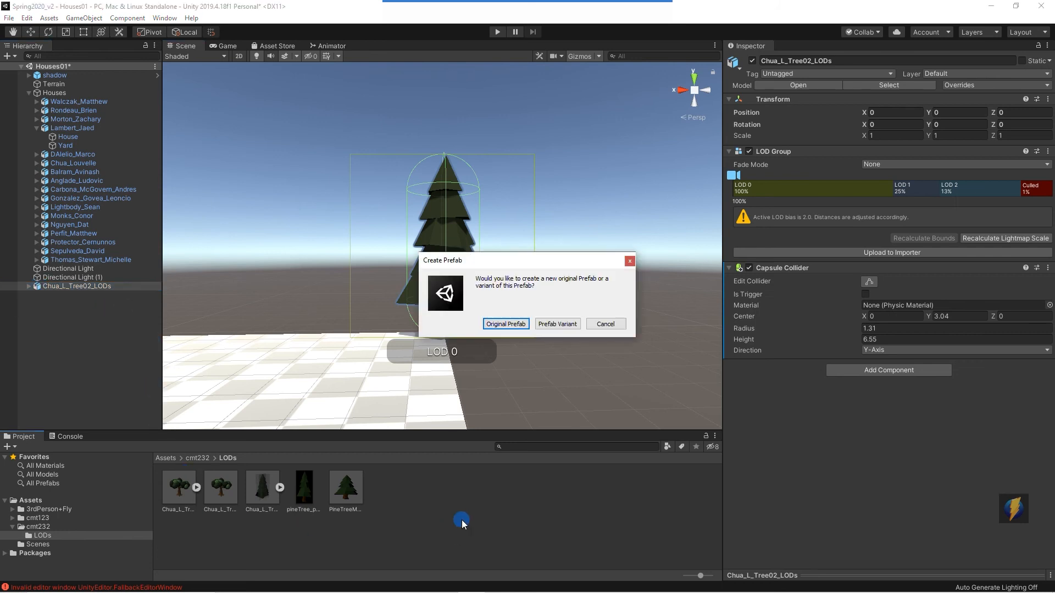
left_click(505, 324)
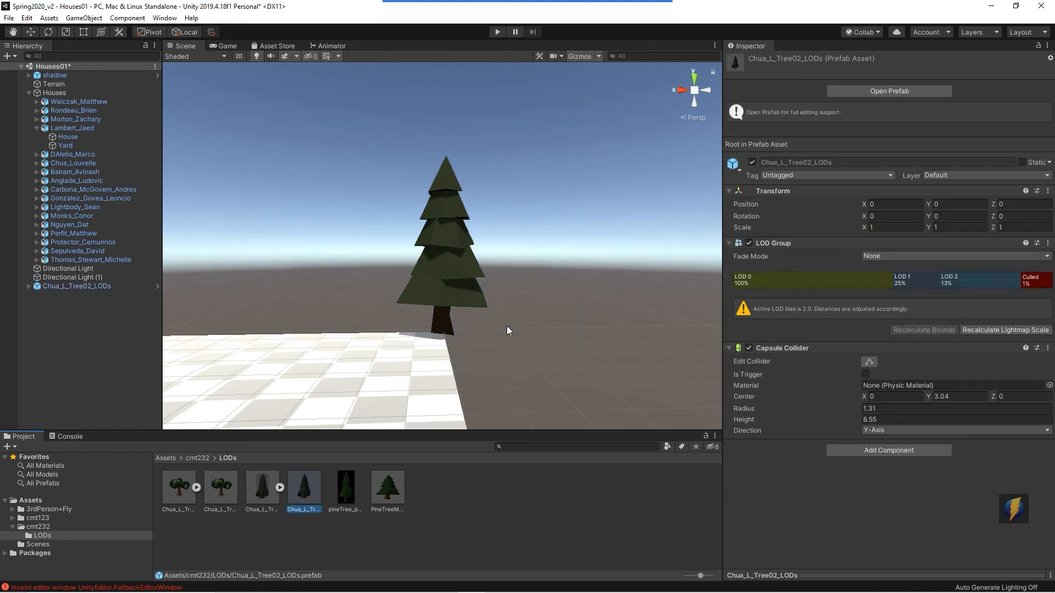
left_click(454, 269)
key("Delete")
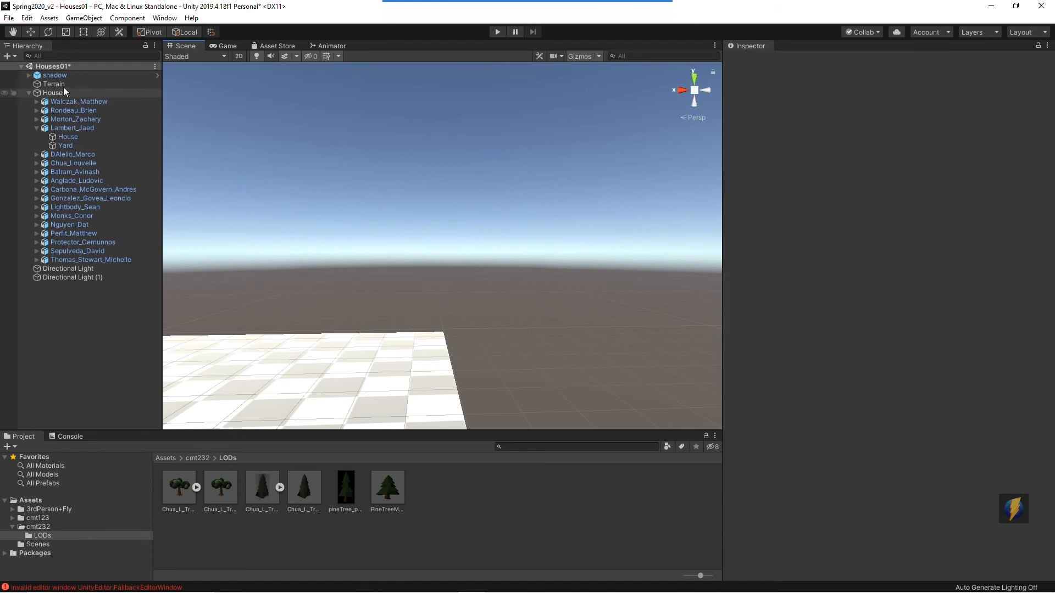
Step: Place two instances of the Tree02 prefab on the checkered ground near the shadow character
double_click(55, 74)
scroll(542, 220, "down", 10)
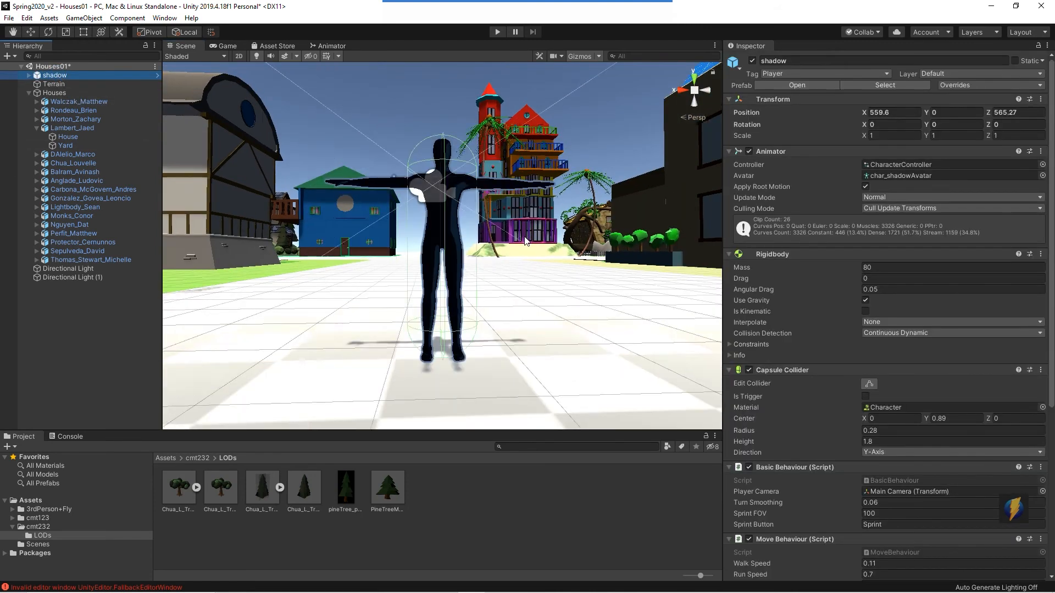
left_click_drag(495, 291, 428, 339, "alt")
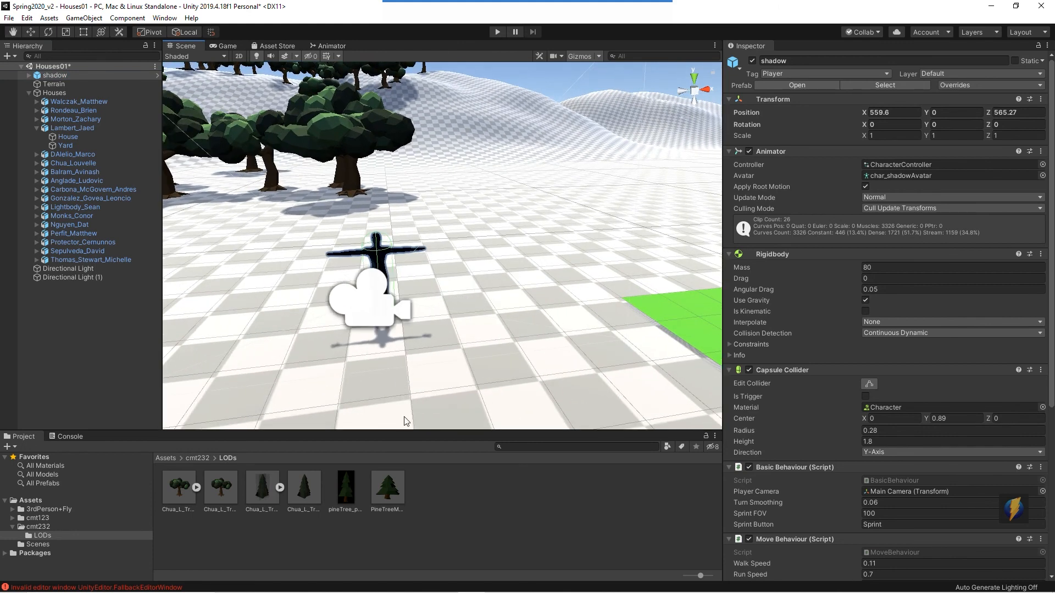
left_click(303, 498)
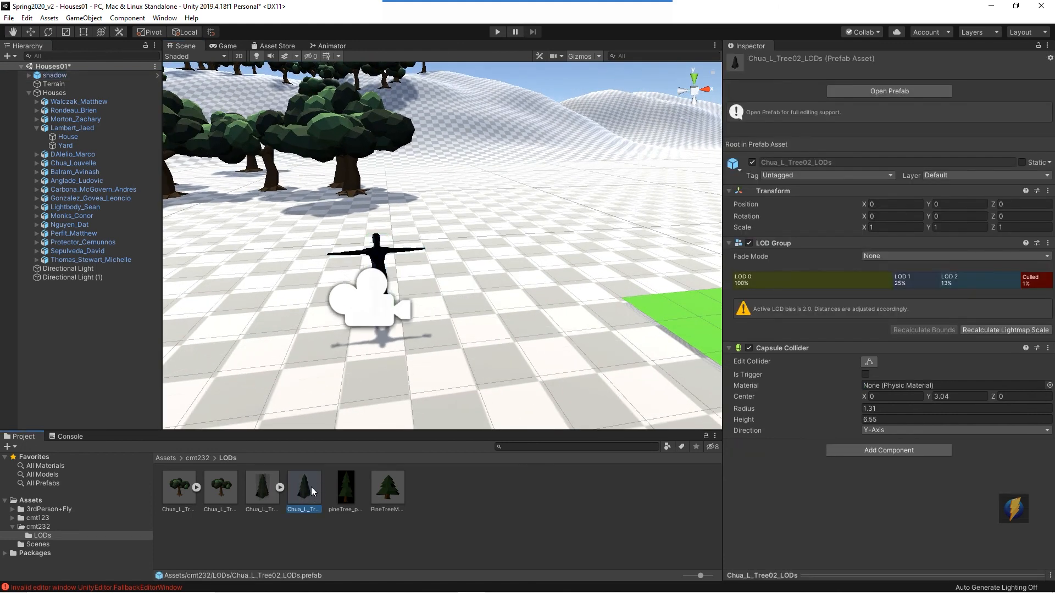
left_click_drag(302, 496, 490, 219)
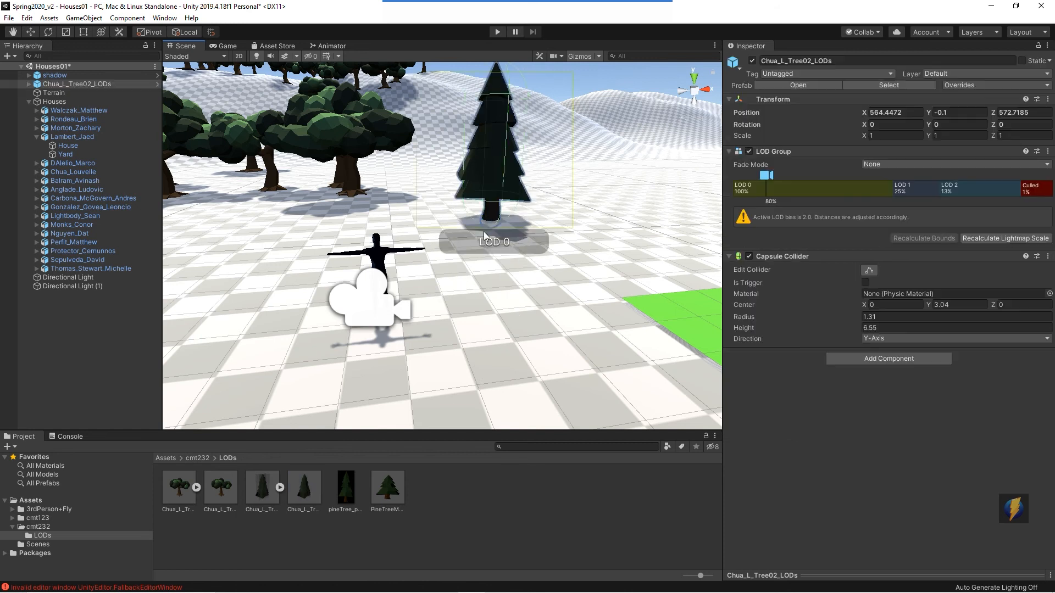
left_click_drag(302, 490, 602, 272)
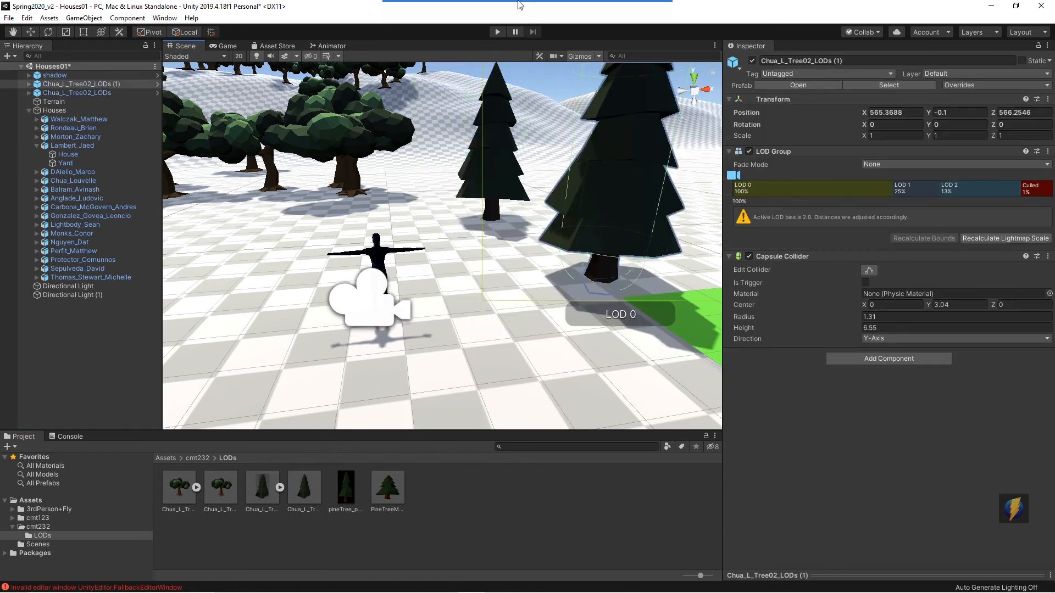
Step: Playtest the scene, running the character up to both pine trees and far away to check collisions and level-of-detail changes
left_click(497, 32)
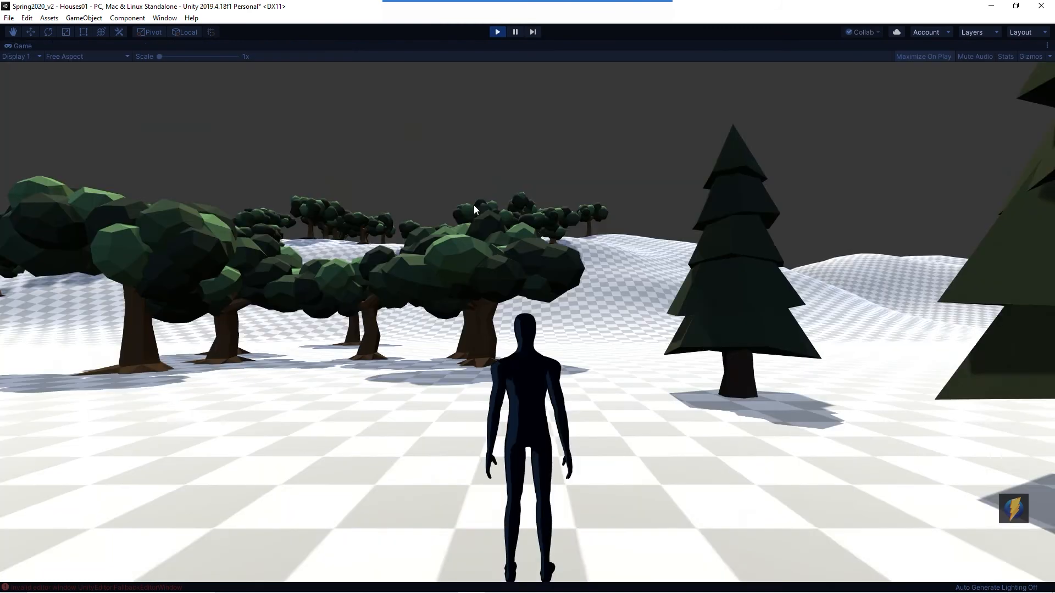
key("w")
key("w")
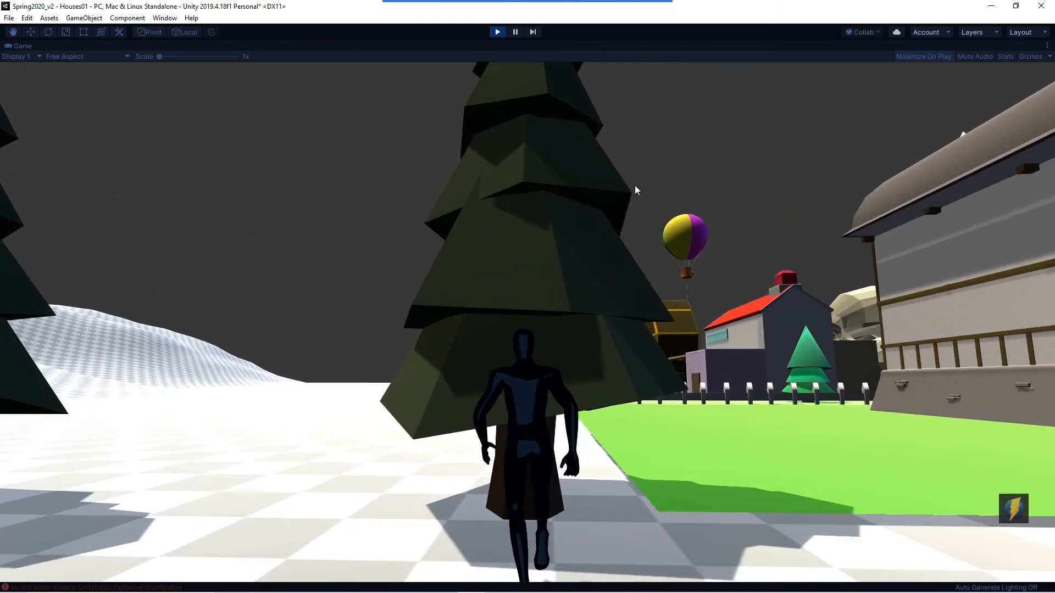
key("w")
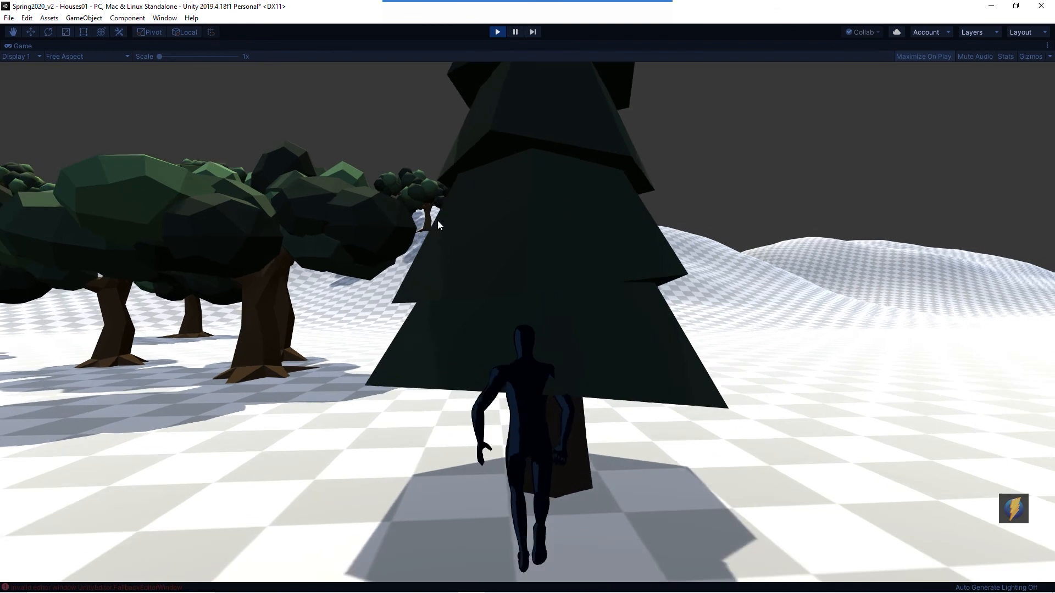
key("w")
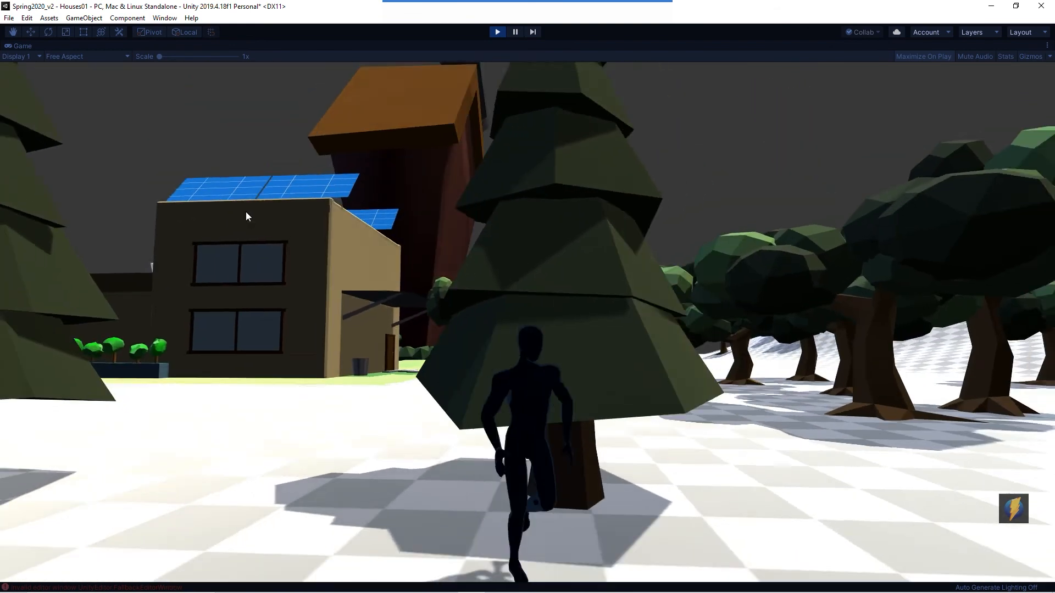
key("s")
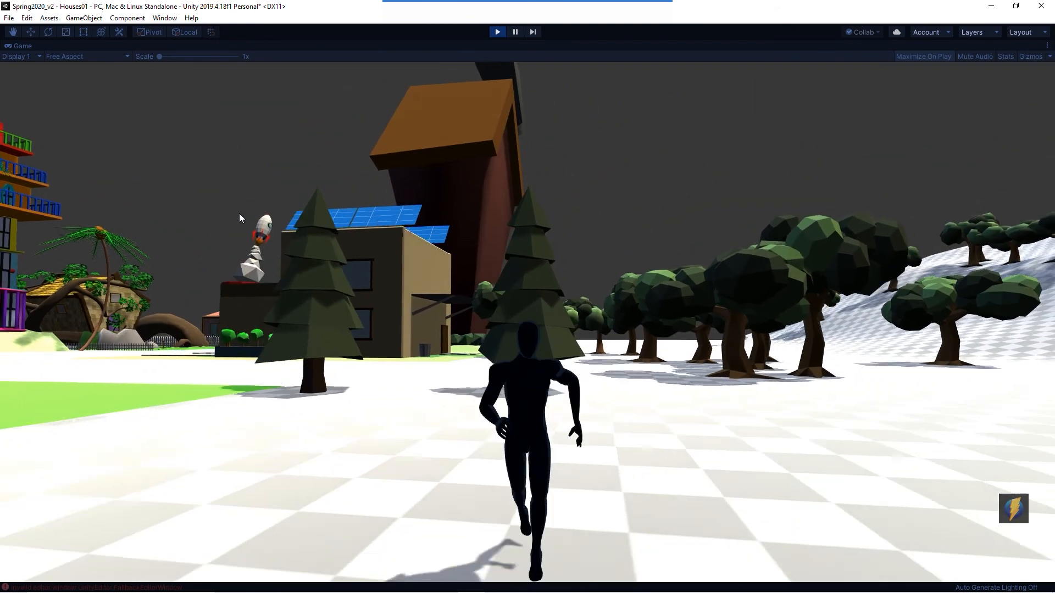
key("s")
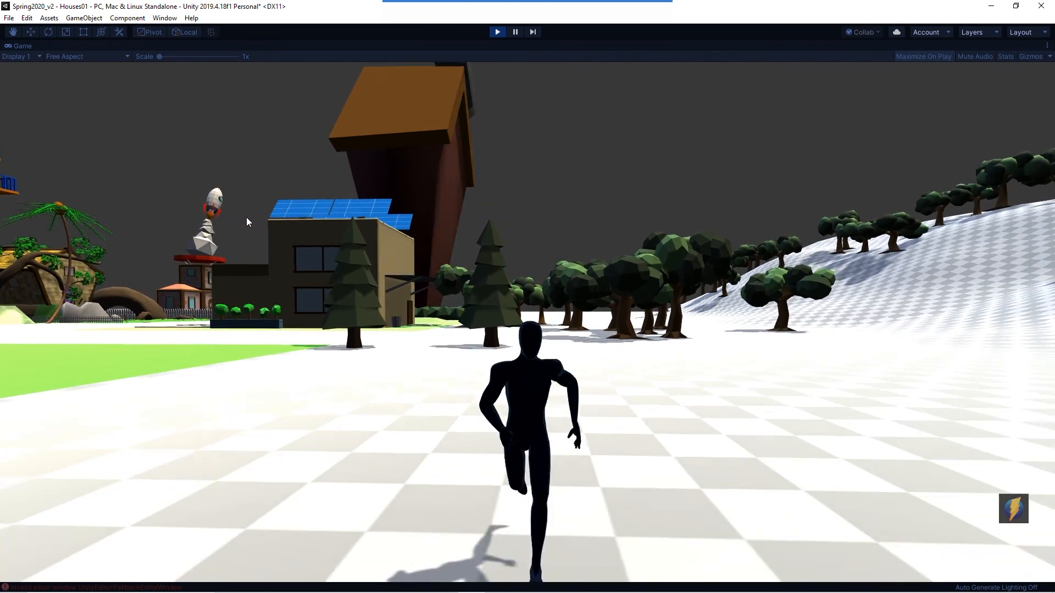
key("s")
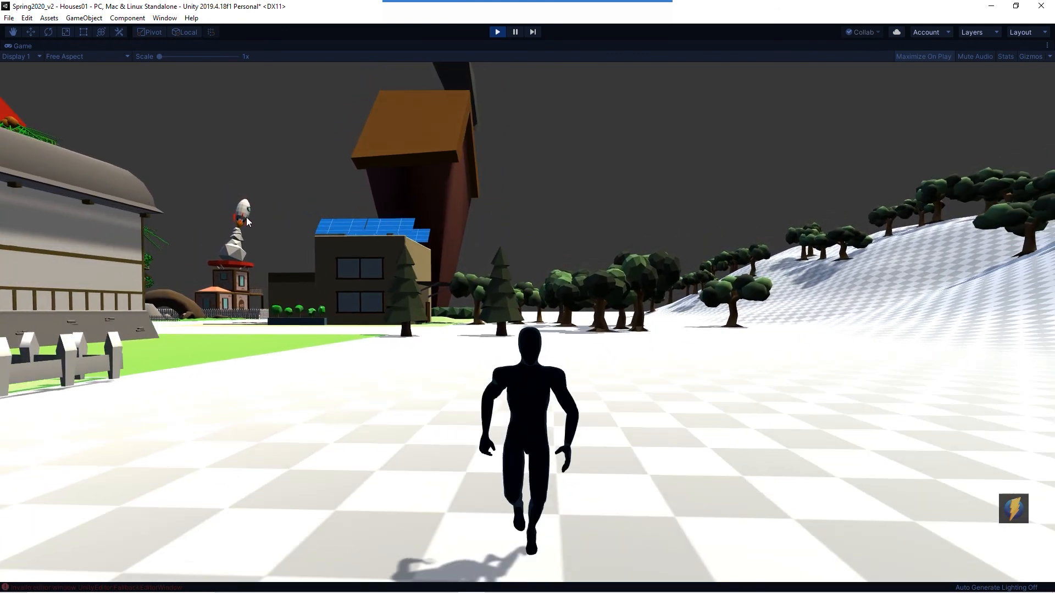
key("s")
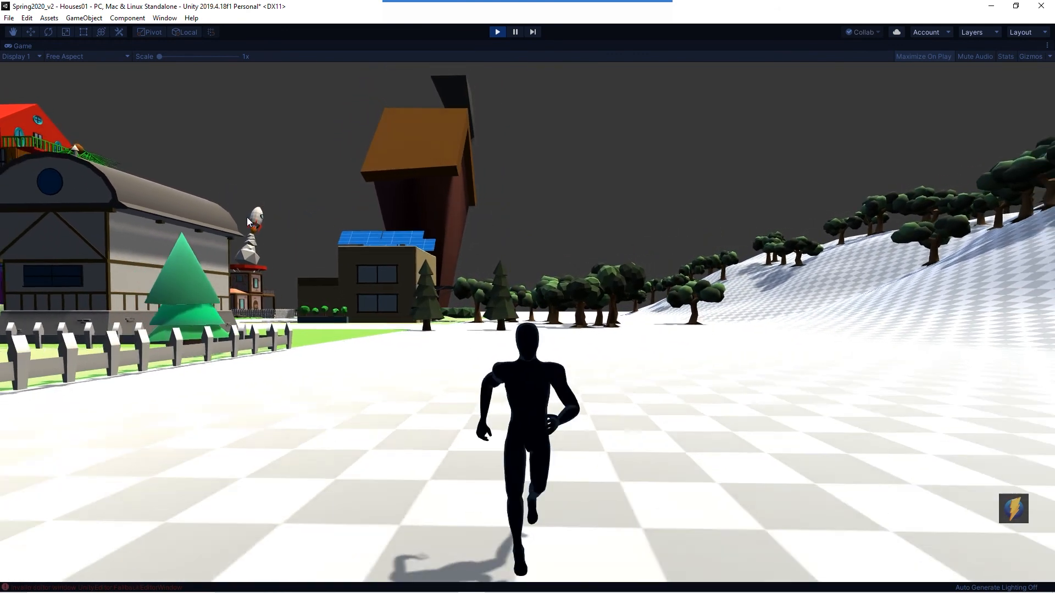
key("w")
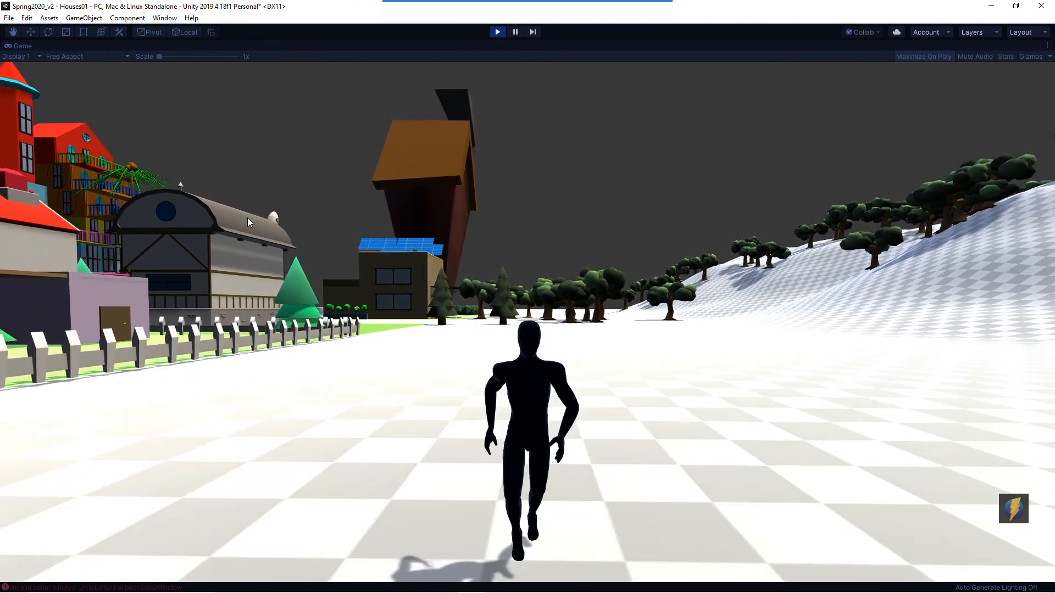
key("s")
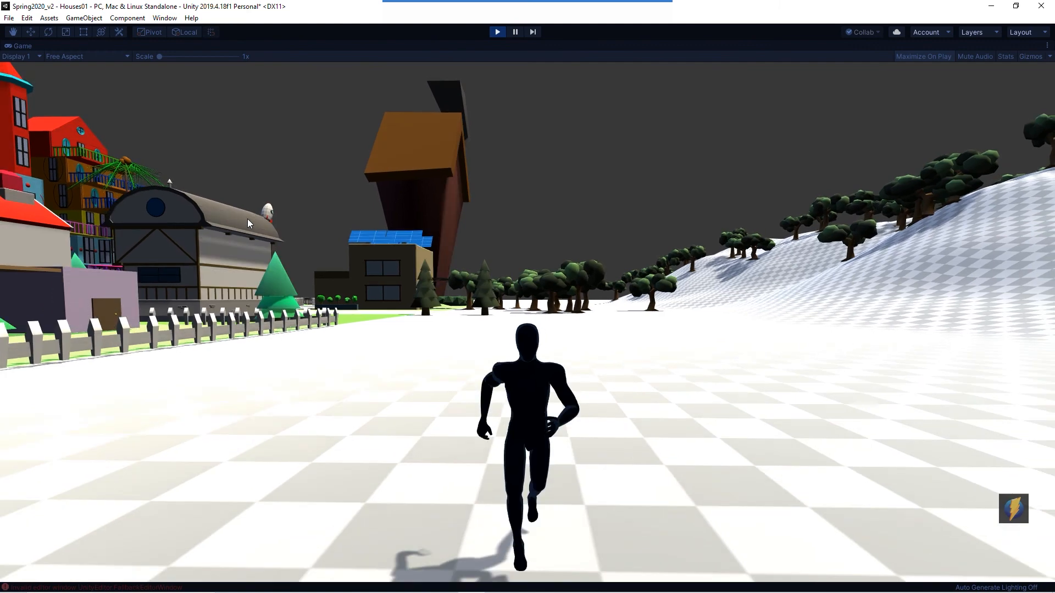
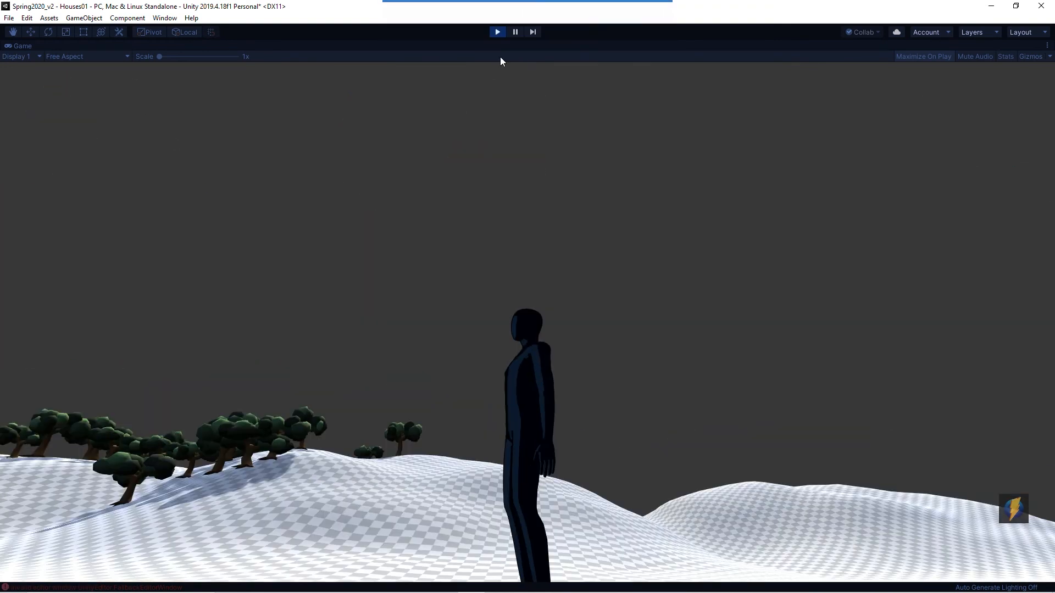
Step: Stop play mode and delete both Tree02 instances near the character from the scene
left_click(497, 32)
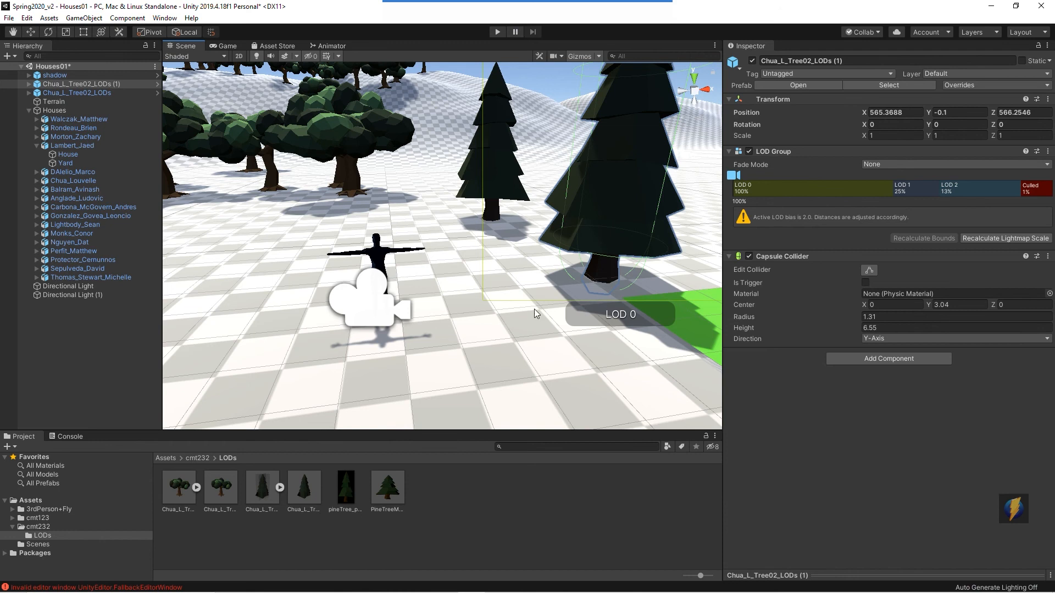
left_click(496, 179, "shift")
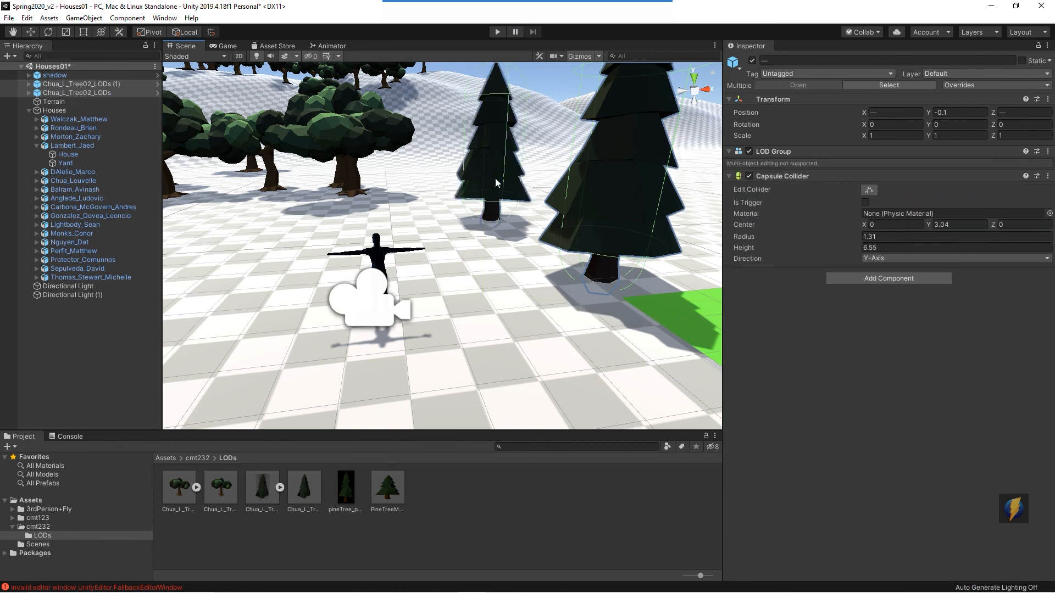
key("Delete")
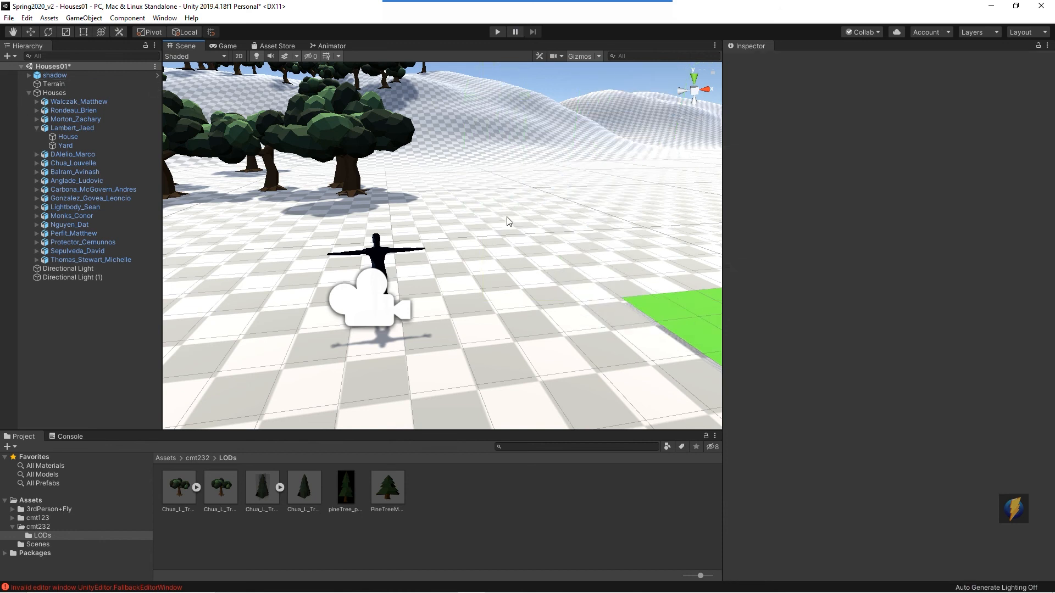
Step: Add the Tree02 LOD prefab with the collider to the Terrain's paintable trees
scroll(505, 217, "down", 5)
left_click_drag(494, 226, 451, 187, "alt")
middle_click_drag(490, 186, 386, 226)
scroll(474, 253, "down", 3)
scroll(478, 262, "down", 2)
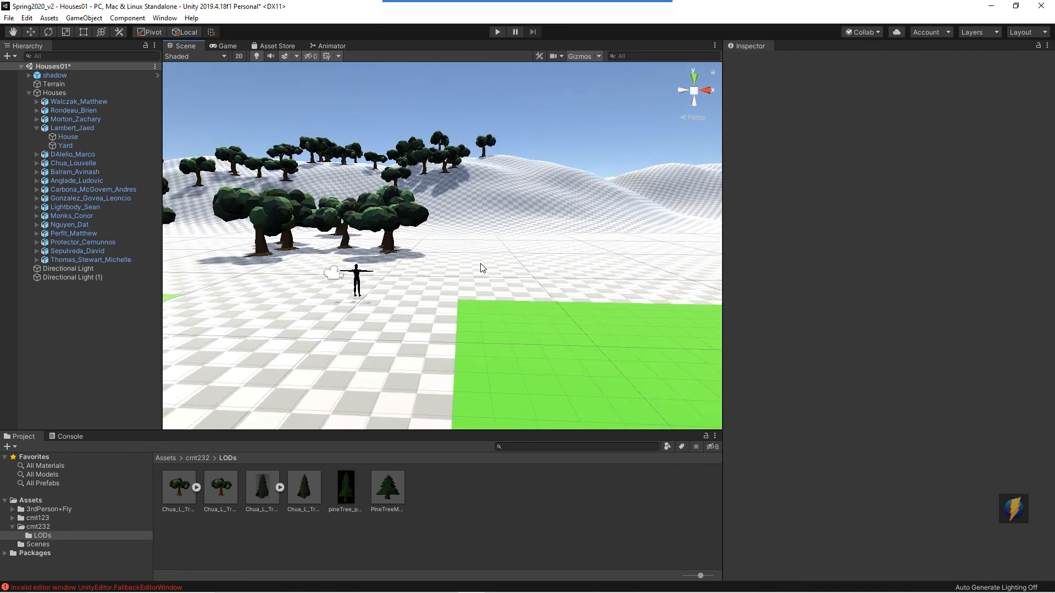
left_click(469, 272)
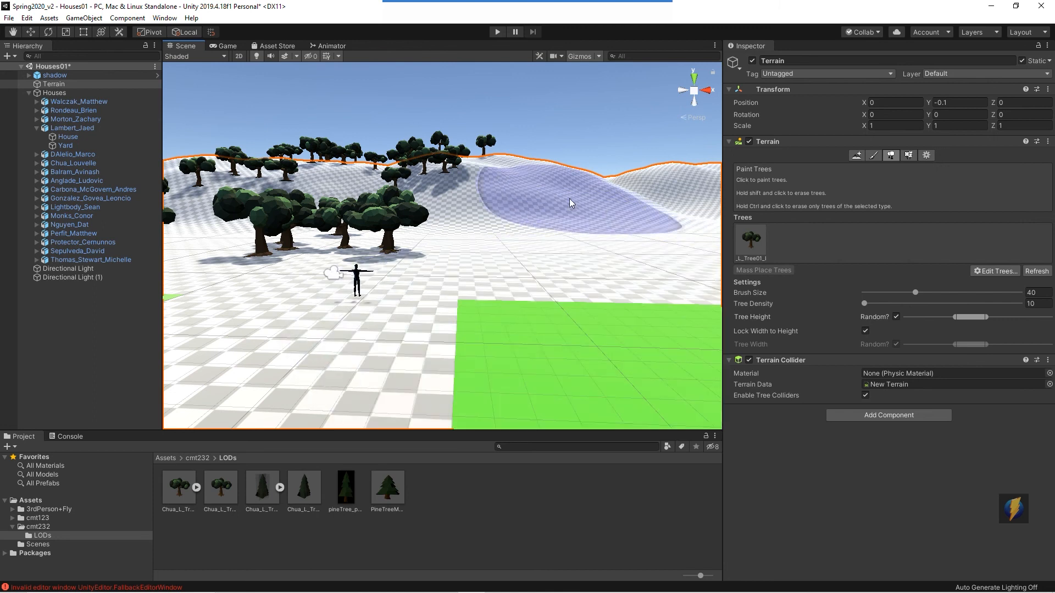
left_click(988, 270)
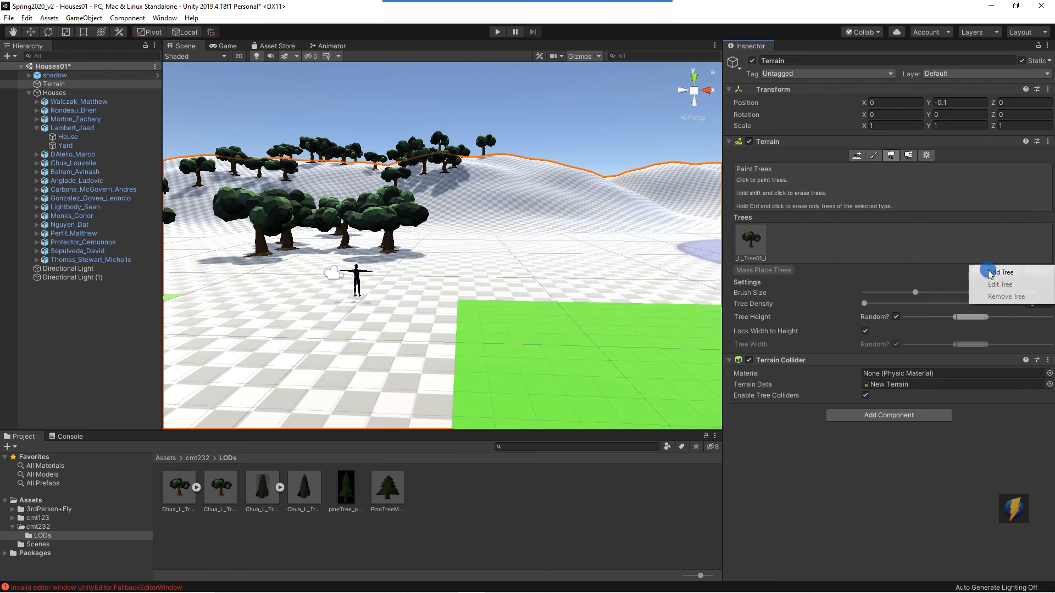
left_click(999, 272)
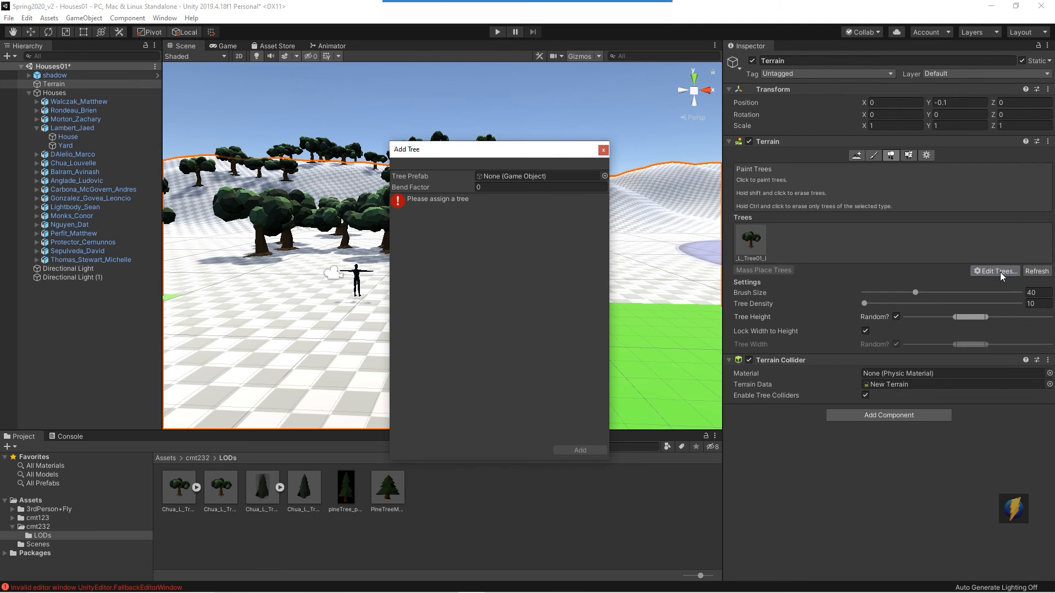
left_click(604, 176)
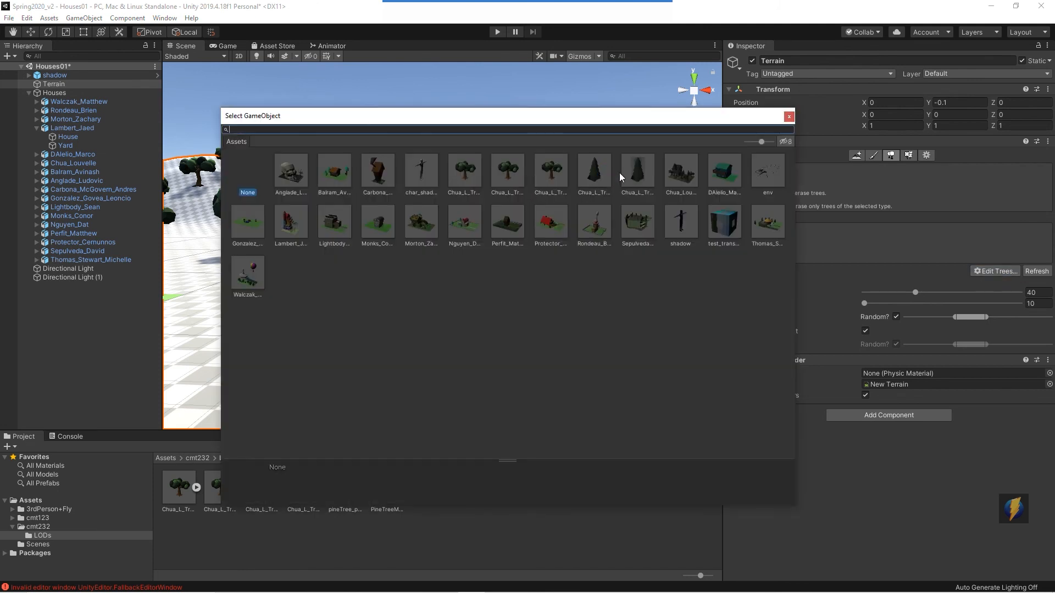
left_click(633, 178)
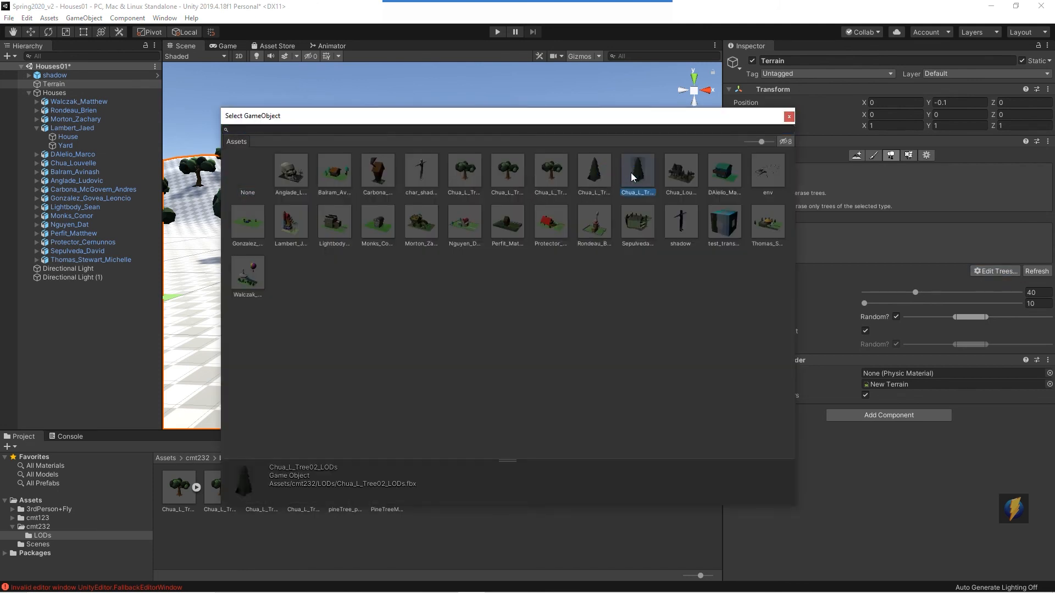
double_click(593, 177)
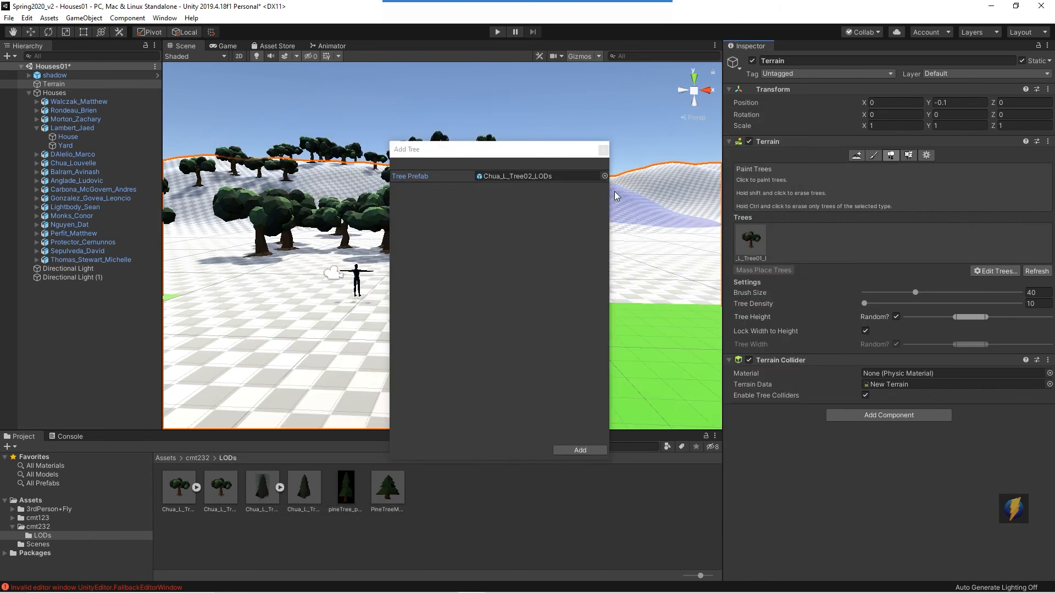
left_click(578, 450)
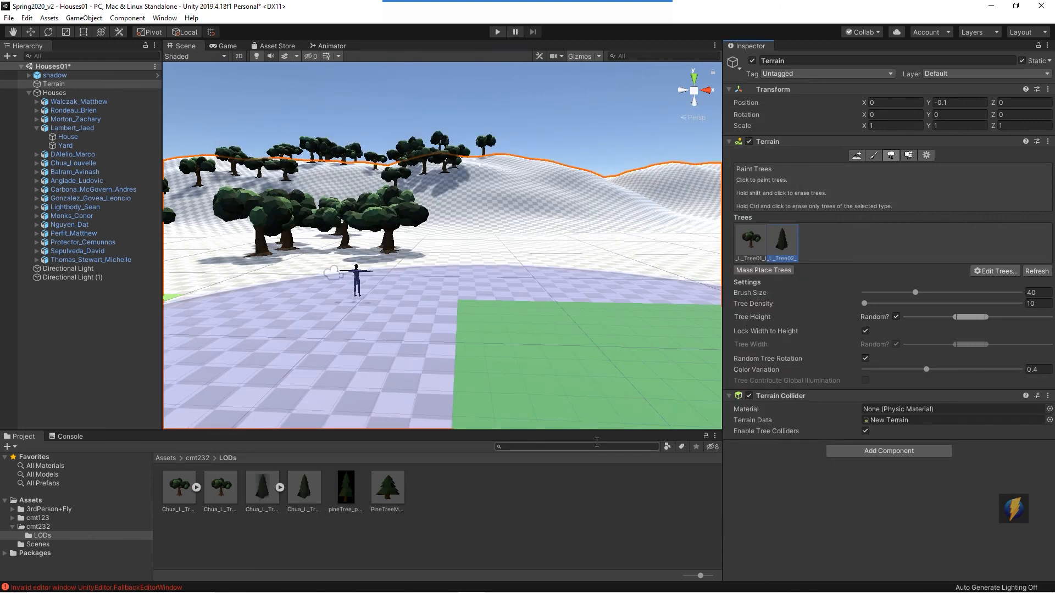
Step: Undo the first pine stroke and paint a dense Tree02 grove on the terrain behind the green lawn, beside the existing broadleaf trees
mouse_move(589, 245)
left_mouse_down()
mouse_move(605, 242)
mouse_move(530, 279)
mouse_move(595, 230)
mouse_move(678, 216)
left_mouse_up()
key("ctrl+z")
scroll(545, 245, "up", 5)
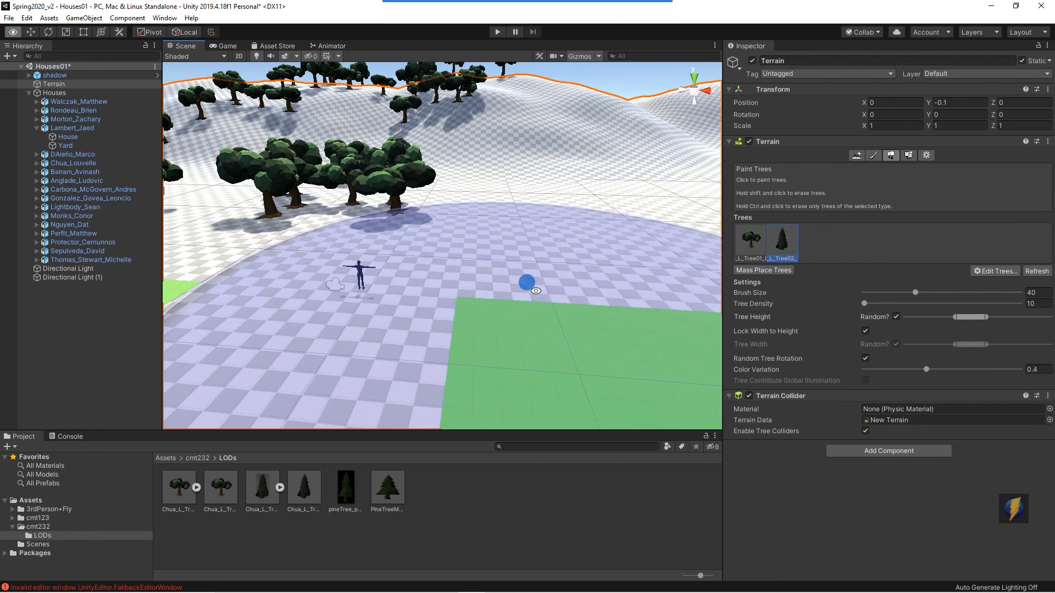
mouse_move(544, 234)
middle_mouse_down()
mouse_move(517, 198)
mouse_move(430, 205)
middle_mouse_up()
left_click_drag(431, 205, 433, 226, "alt")
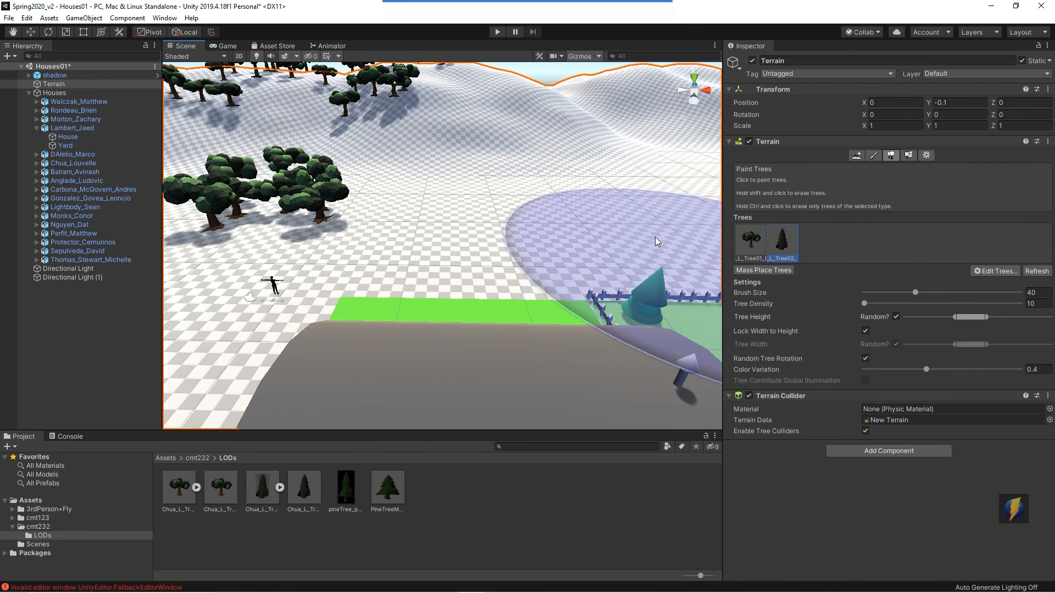
left_click(492, 190)
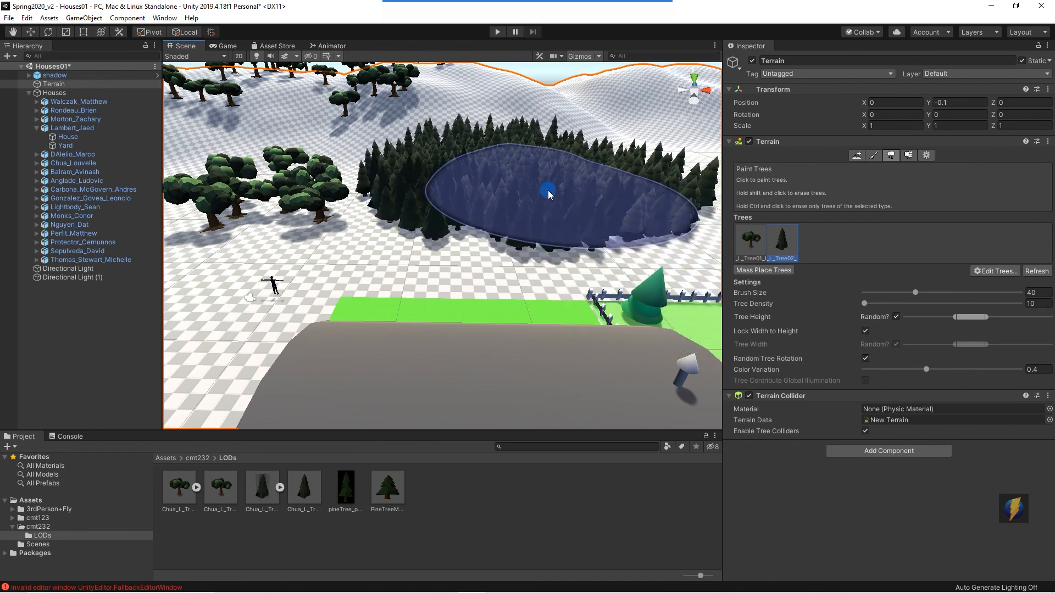
left_click_drag(480, 198, 587, 127, "alt")
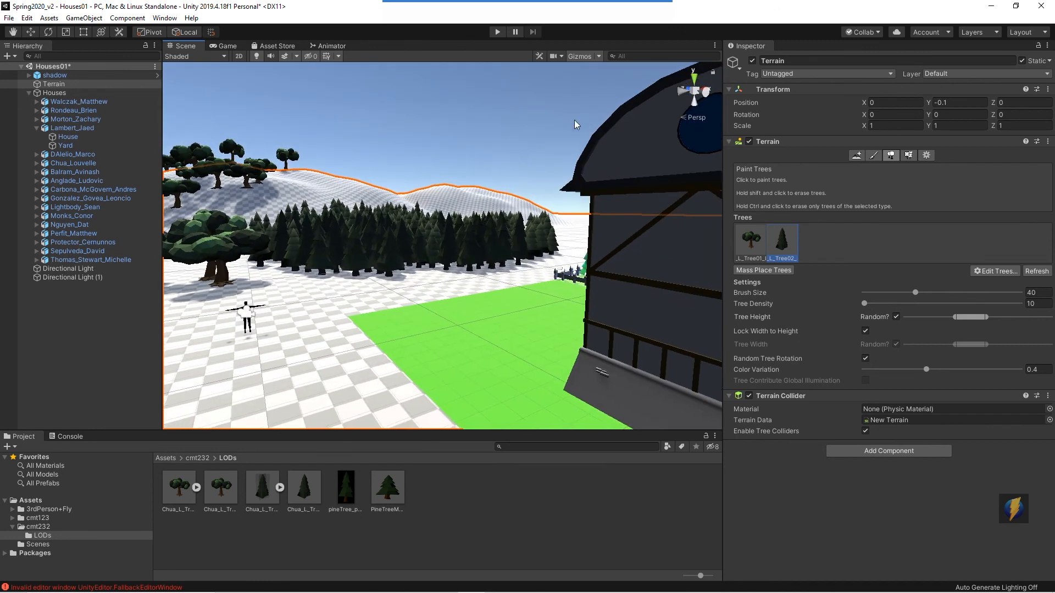
Step: Playtest the scene by running the character up to the dense pine grove, and stop play mode
left_click(497, 32)
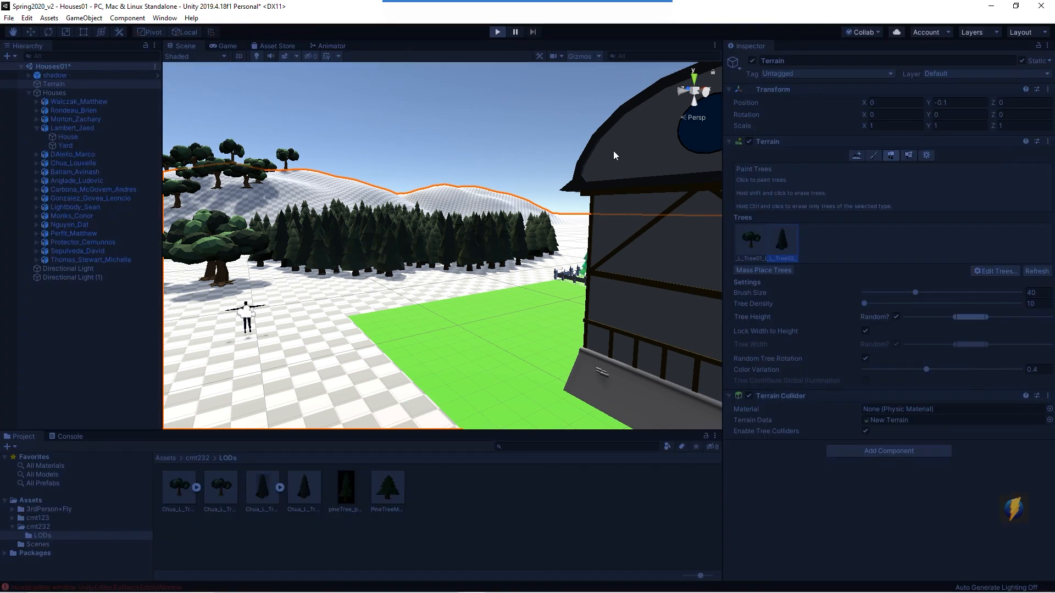
key("w")
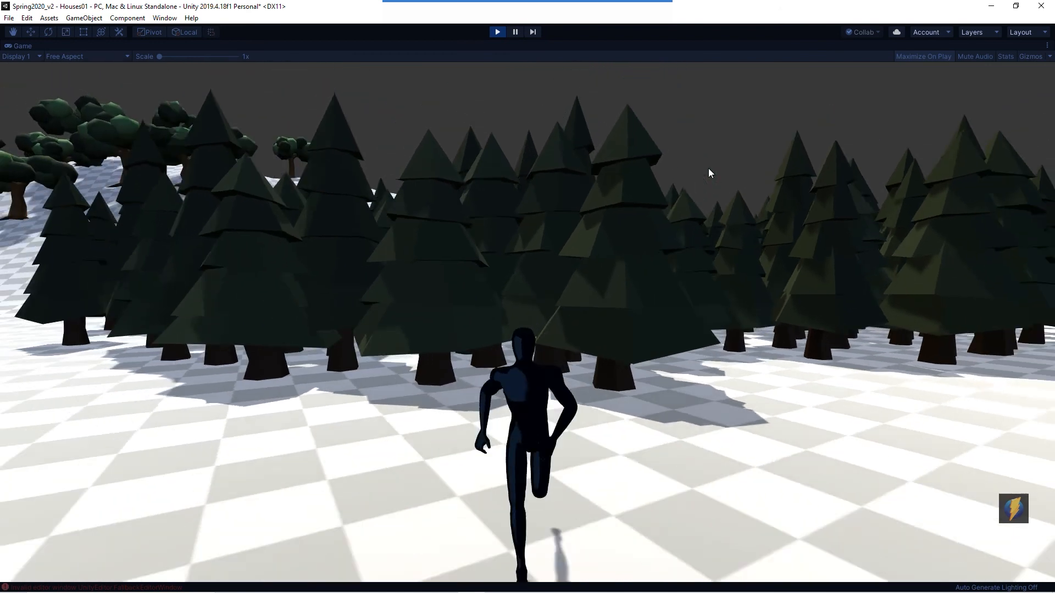
key("ctrl+p")
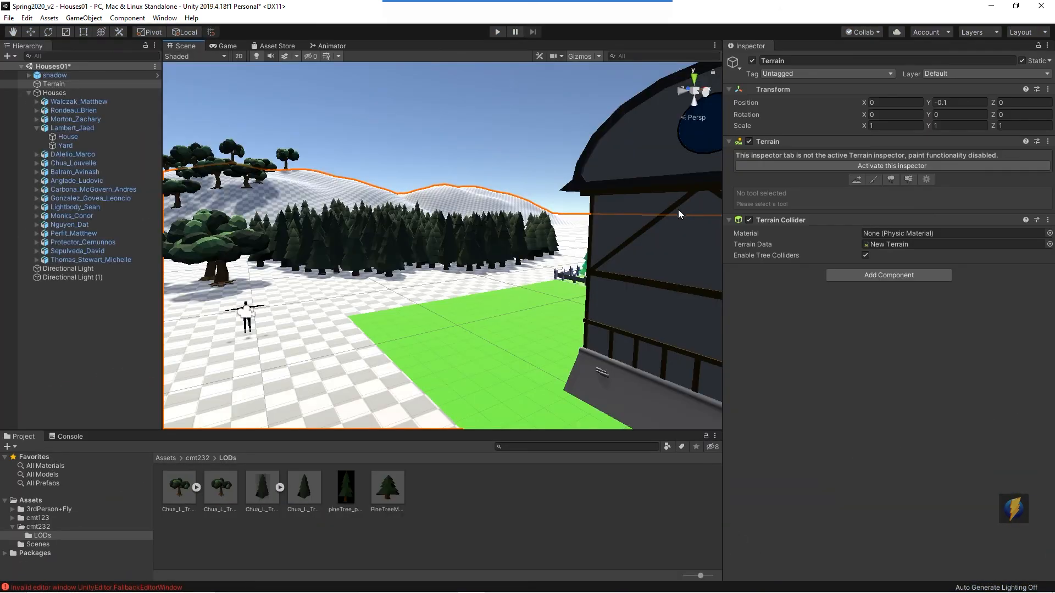
Step: Erase the dense pine grove behind the green lawn, removing only trees of the Tree02 type from the terrain
left_click_drag(471, 260, 444, 365, "alt")
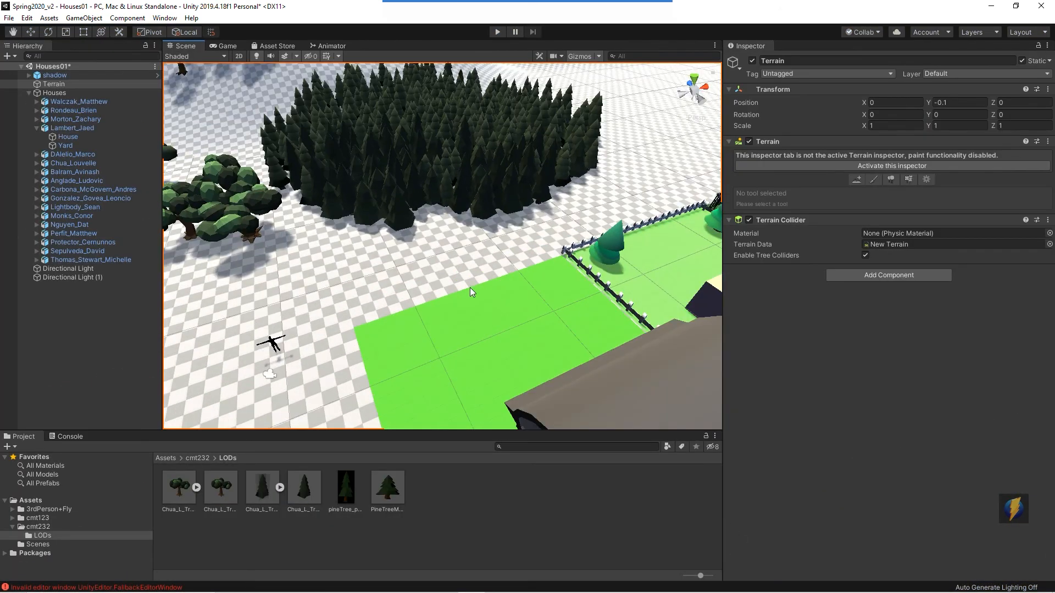
scroll(483, 282, "down", 3)
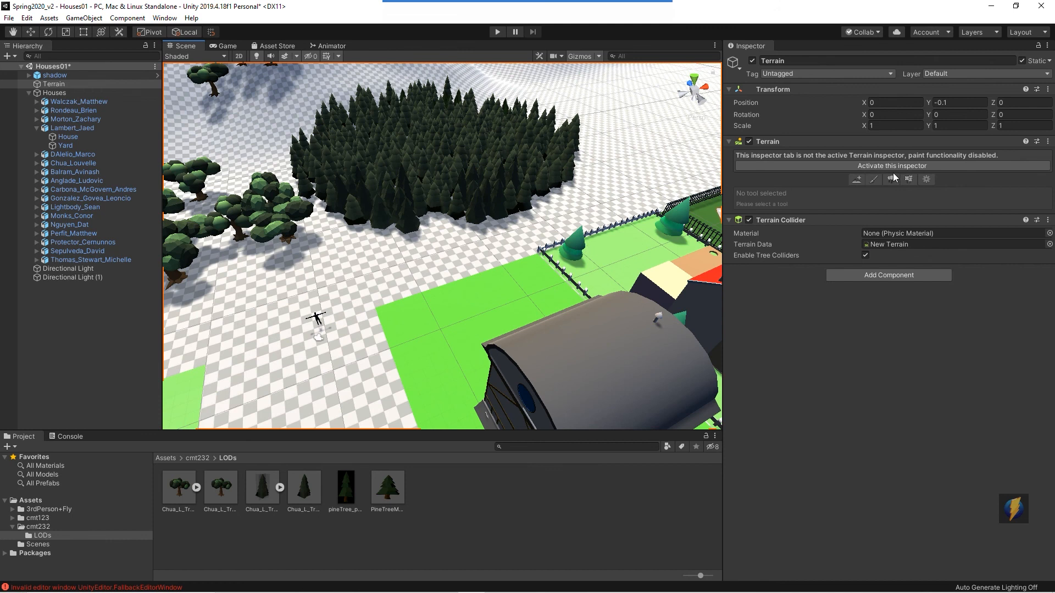
left_click(891, 179)
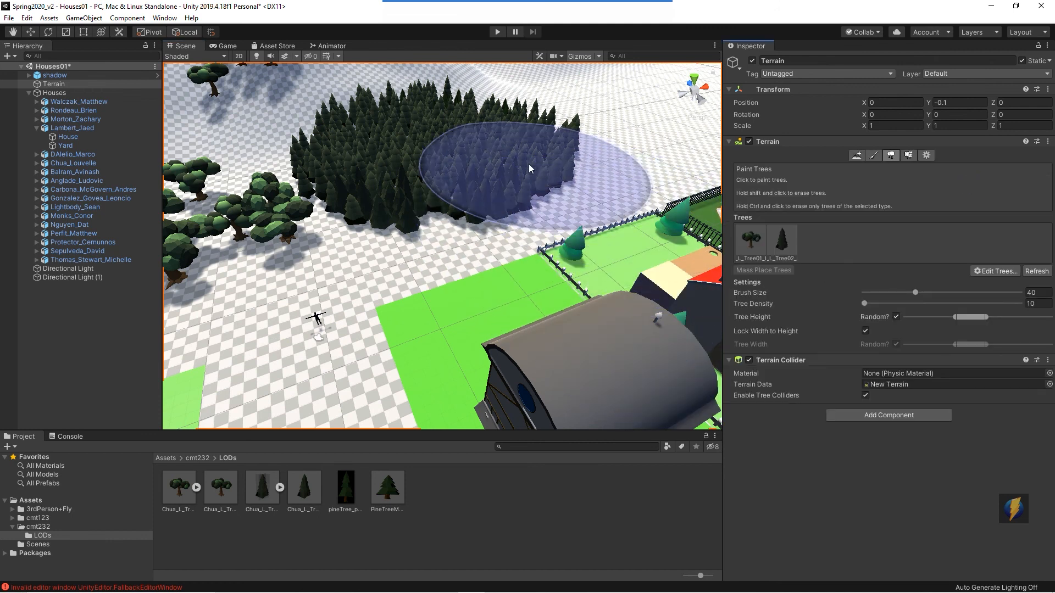
left_click(789, 242)
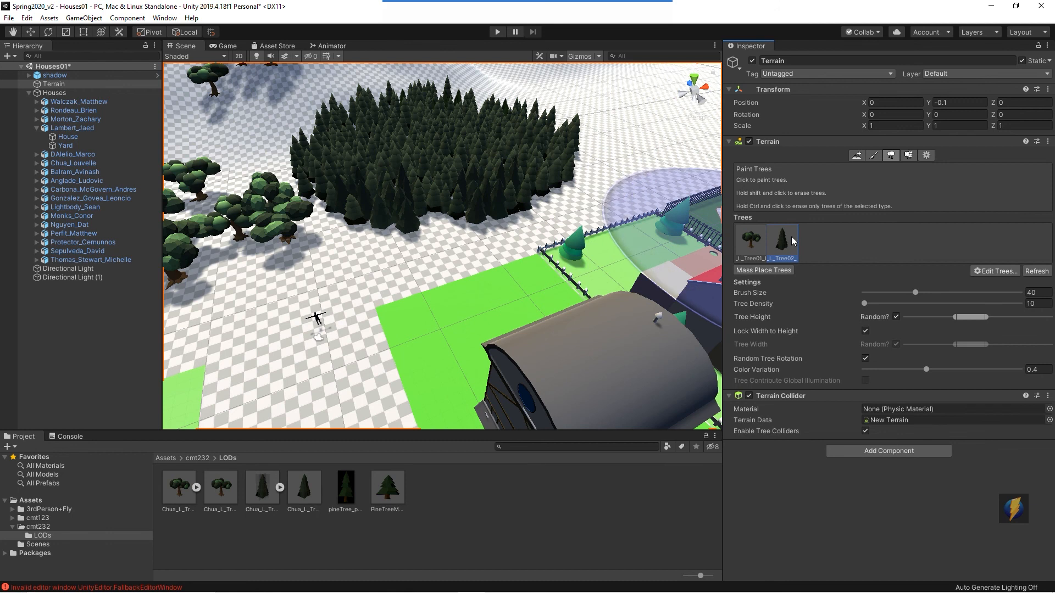
mouse_move(443, 191)
left_mouse_down("ctrl")
mouse_move(405, 160)
mouse_move(330, 193)
mouse_move(282, 188)
mouse_move(315, 199)
mouse_move(278, 200)
mouse_move(302, 207)
mouse_move(481, 170)
mouse_move(479, 117)
mouse_move(453, 137)
mouse_move(452, 123)
left_mouse_up("ctrl")
Step: Paint Tree02 pines across the distant hills, from beside the broadleaf trees over to the neighbouring hill
middle_click_drag(452, 122, 441, 233)
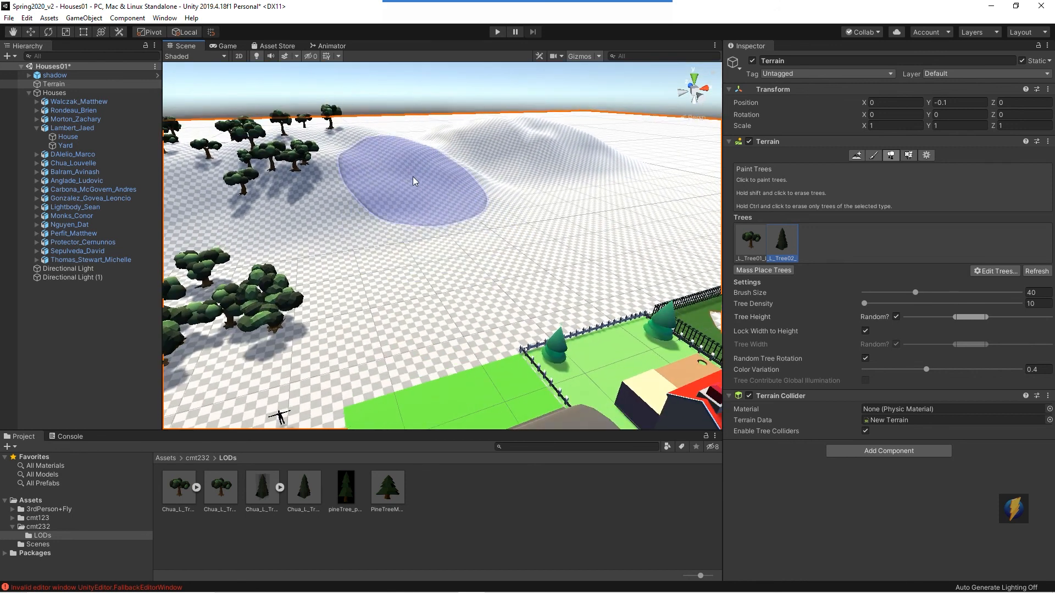
mouse_move(399, 170)
left_mouse_down()
mouse_move(501, 199)
mouse_move(460, 180)
left_mouse_up()
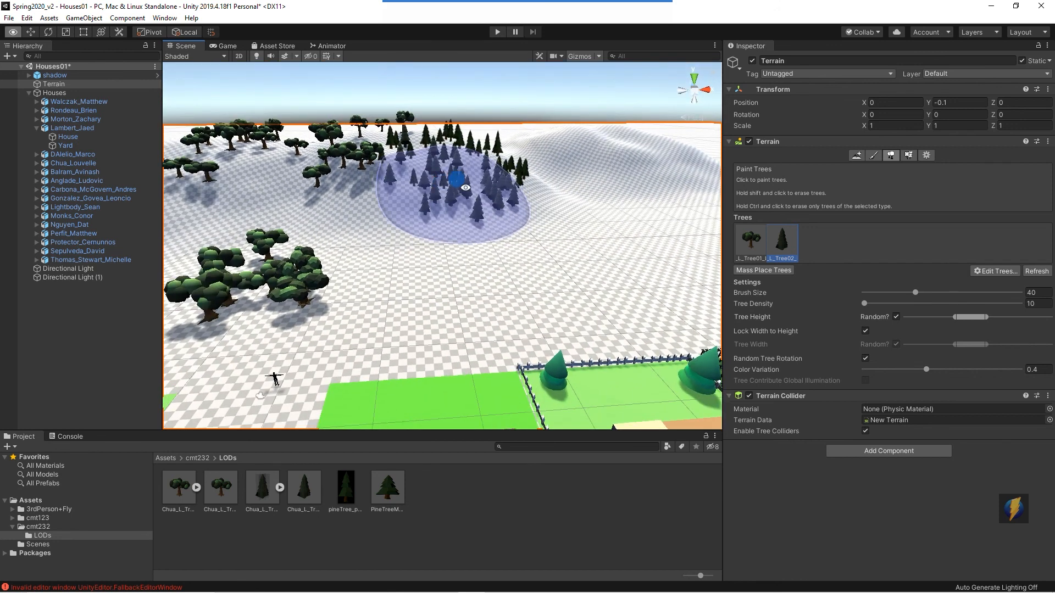
left_click_drag(567, 150, 599, 160)
middle_click_drag(610, 200, 416, 216)
mouse_move(589, 147)
left_mouse_down()
mouse_move(552, 200)
mouse_move(572, 192)
left_mouse_up()
middle_click_drag(491, 254, 588, 212)
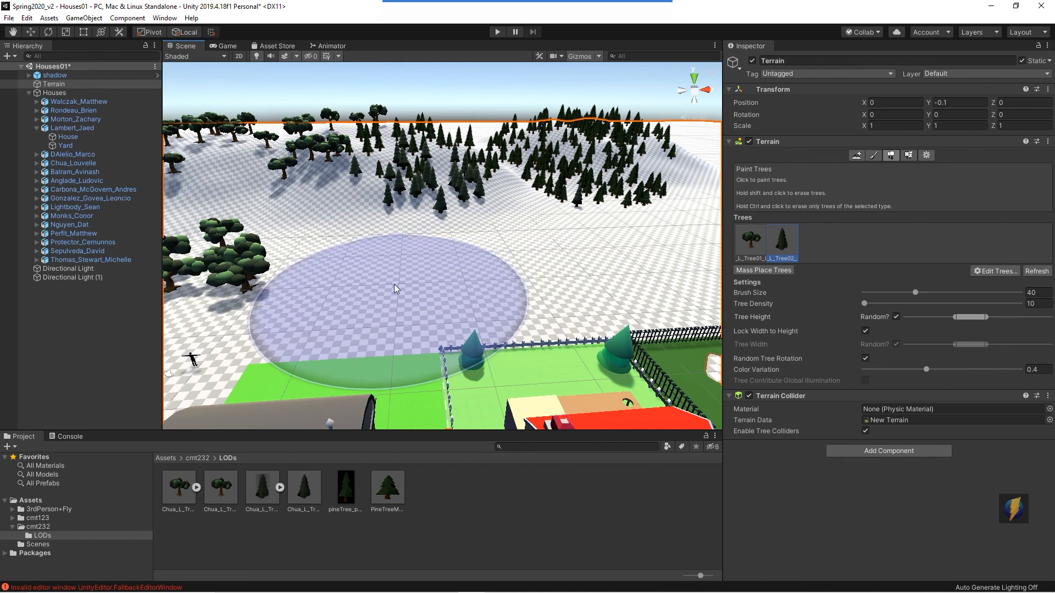
left_click(420, 275)
left_click_drag(521, 232, 562, 226, "alt")
key("ctrl+z")
left_click(567, 268)
key("ctrl+z")
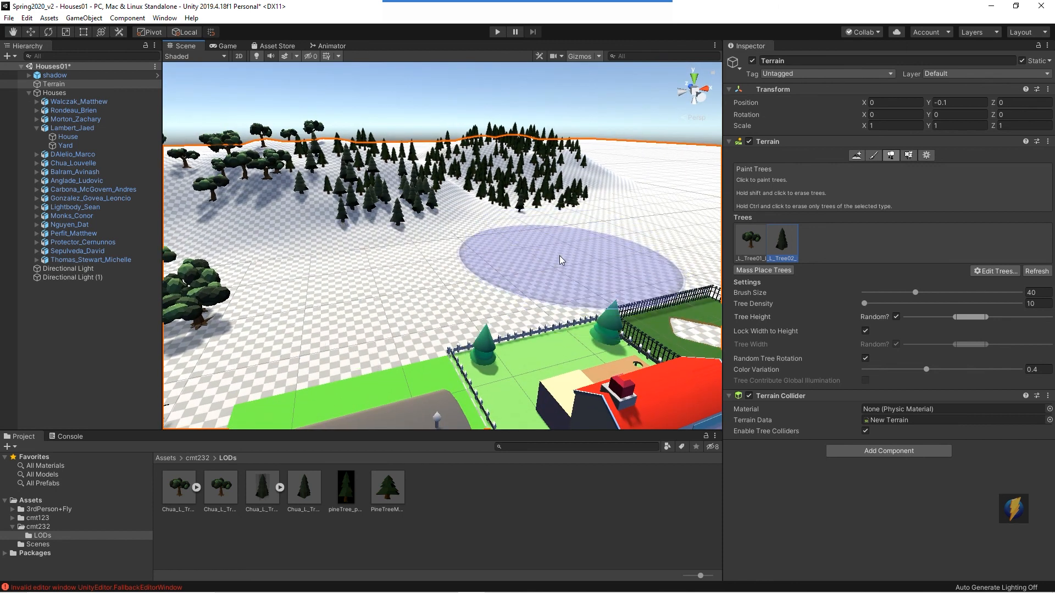
Step: Paint a patch of Tree02 pines on the flat ground between the fenced yard and the forested hills
left_click(584, 236)
mouse_move(584, 236)
left_mouse_down("alt")
mouse_move(598, 192)
mouse_move(487, 207)
left_mouse_up("alt")
middle_click_drag(488, 207, 621, 177)
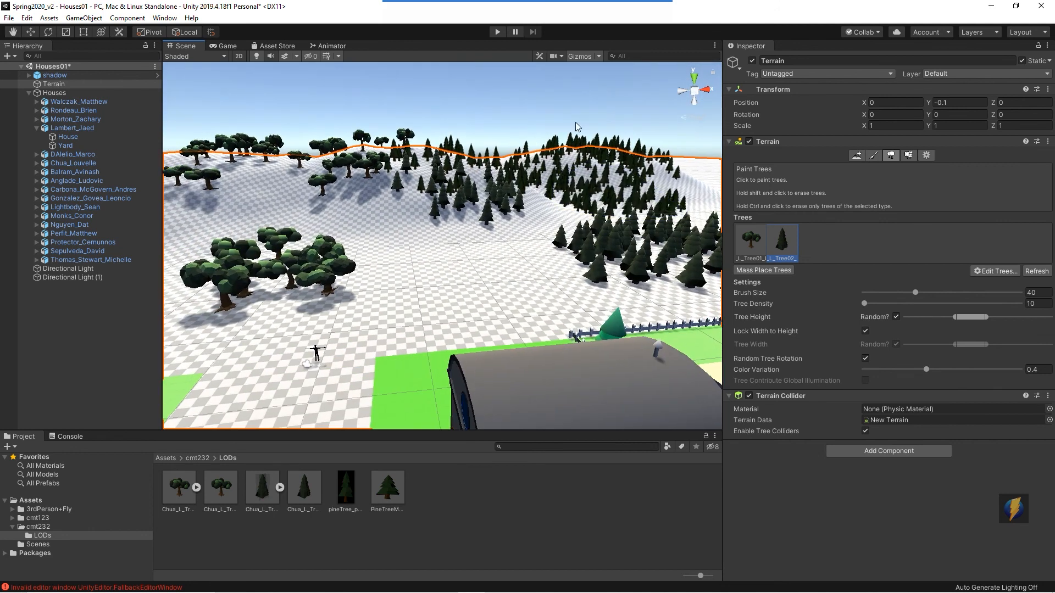
Step: Playtest the scene by running the character through the pines on the hillside, and stop play mode
left_click(497, 32)
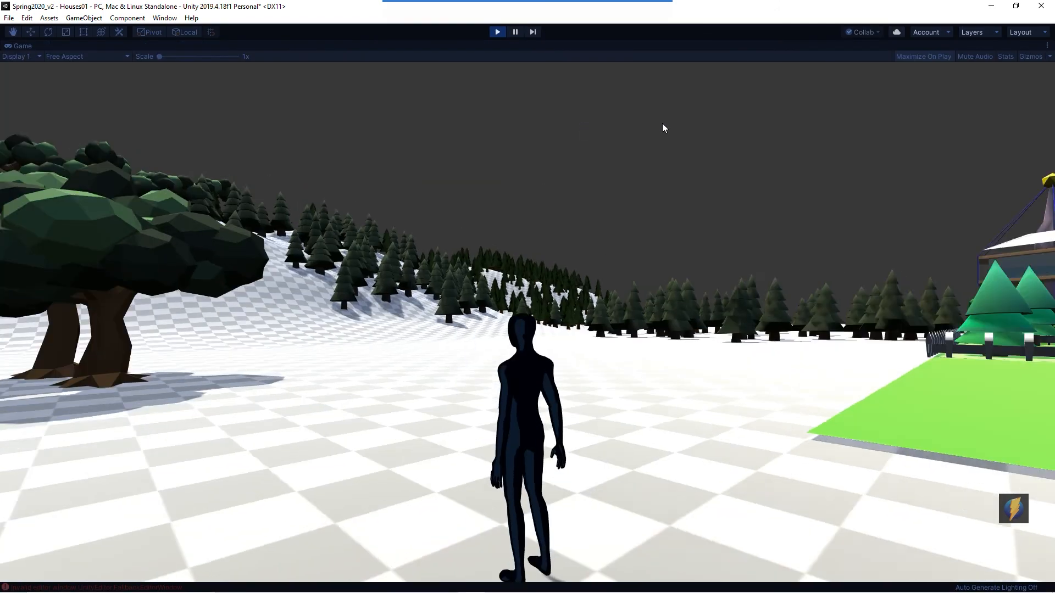
key("w")
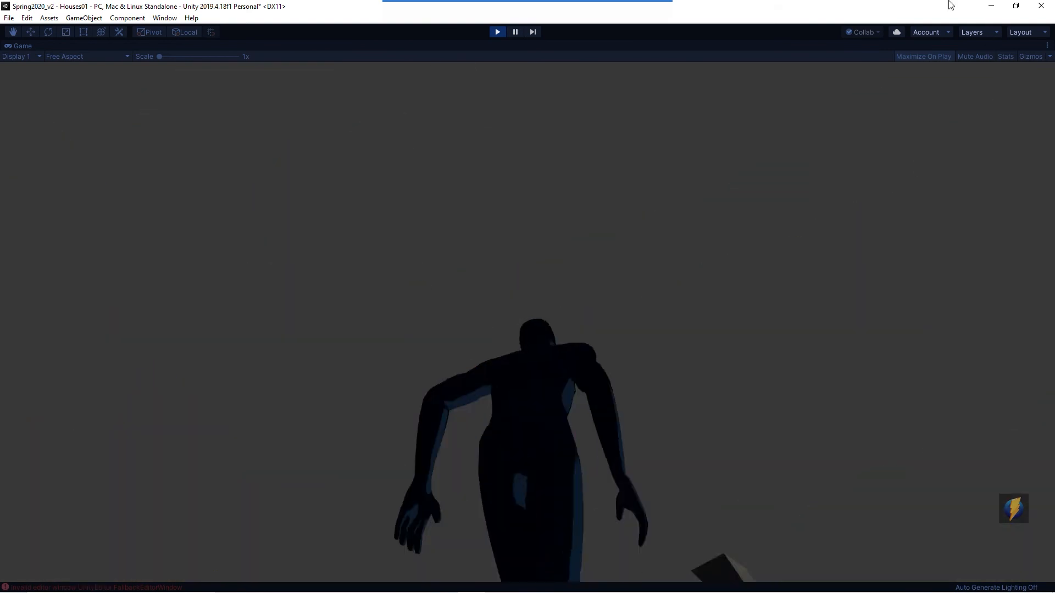
mouse_move(541, 21)
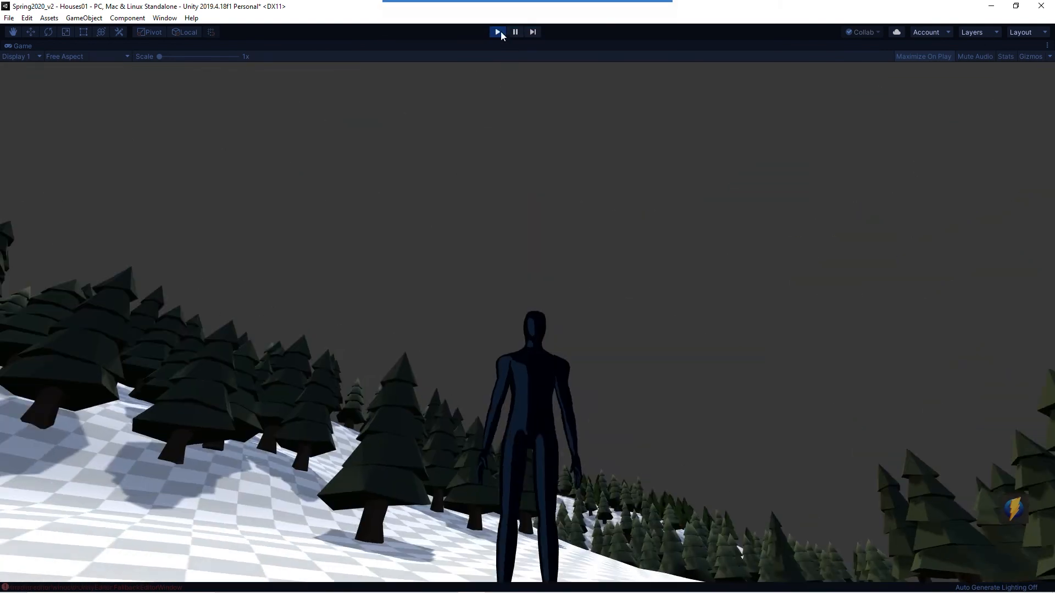
left_click(499, 31)
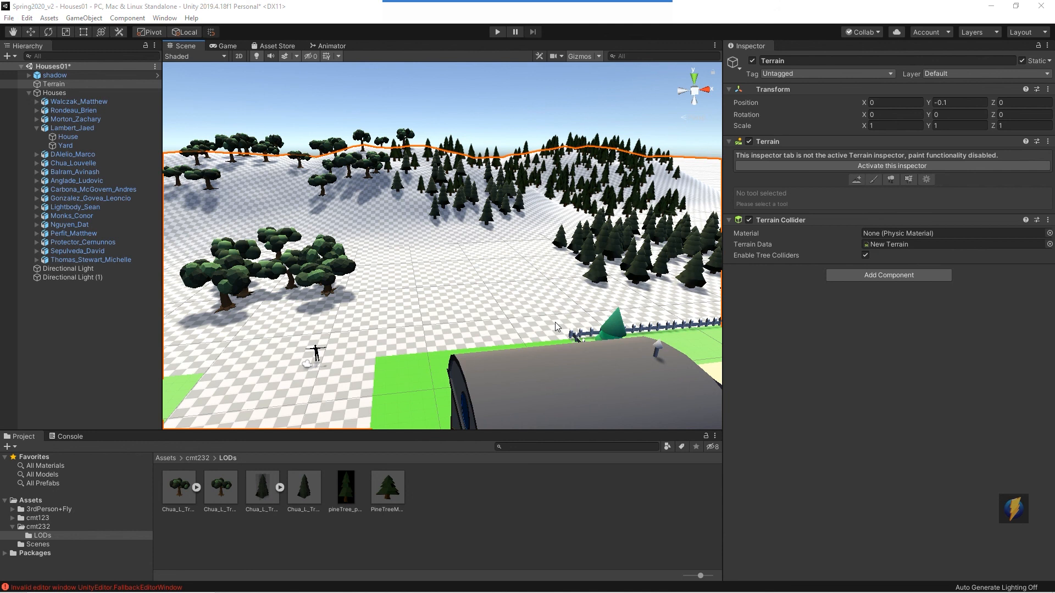